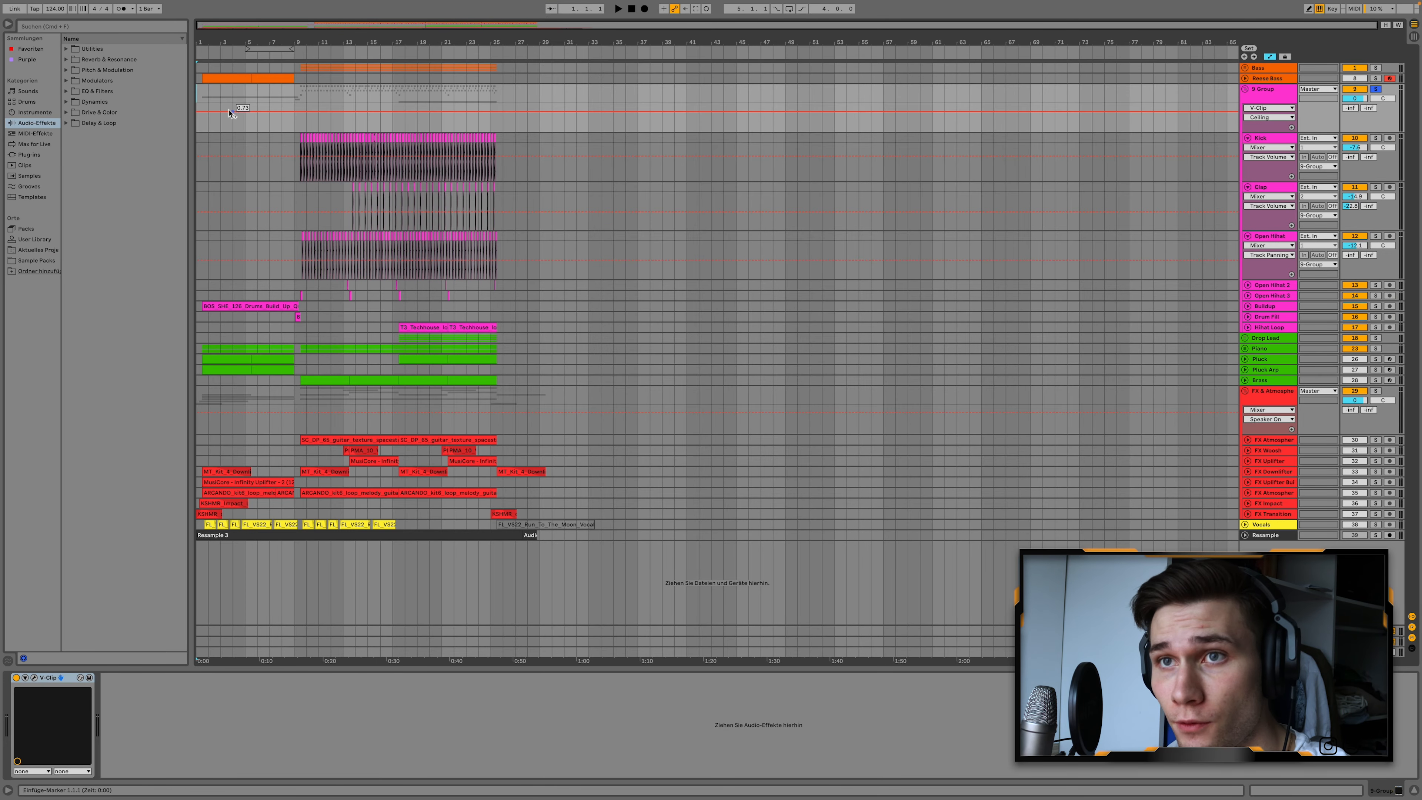
Unfold the Reese Bass track to show its notes in the arrangement.
{"action": "scroll", "coordinate": [229, 112], "scroll_direction": "up", "scroll_amount": 10}
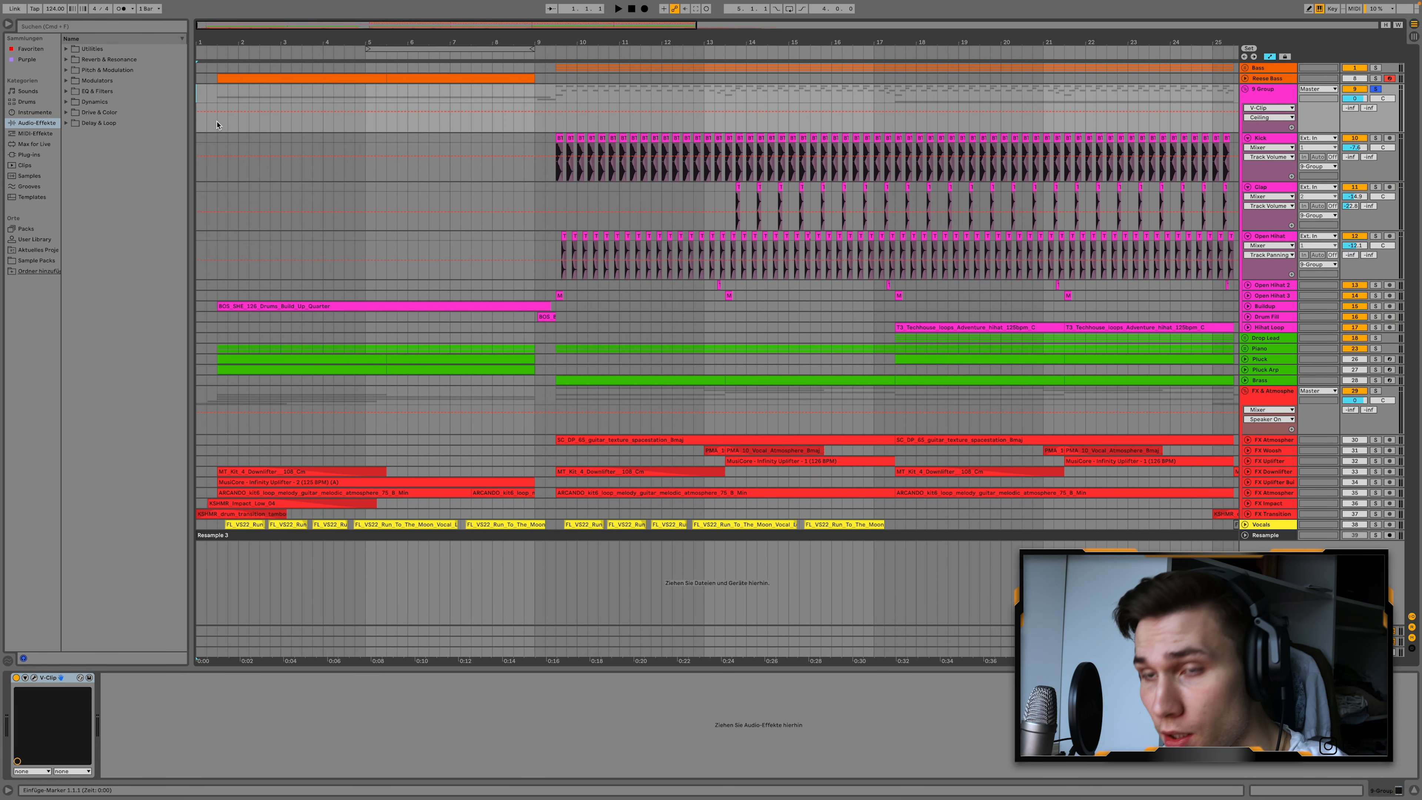
{"action": "scroll", "coordinate": [218, 124], "scroll_direction": "up", "scroll_amount": 1}
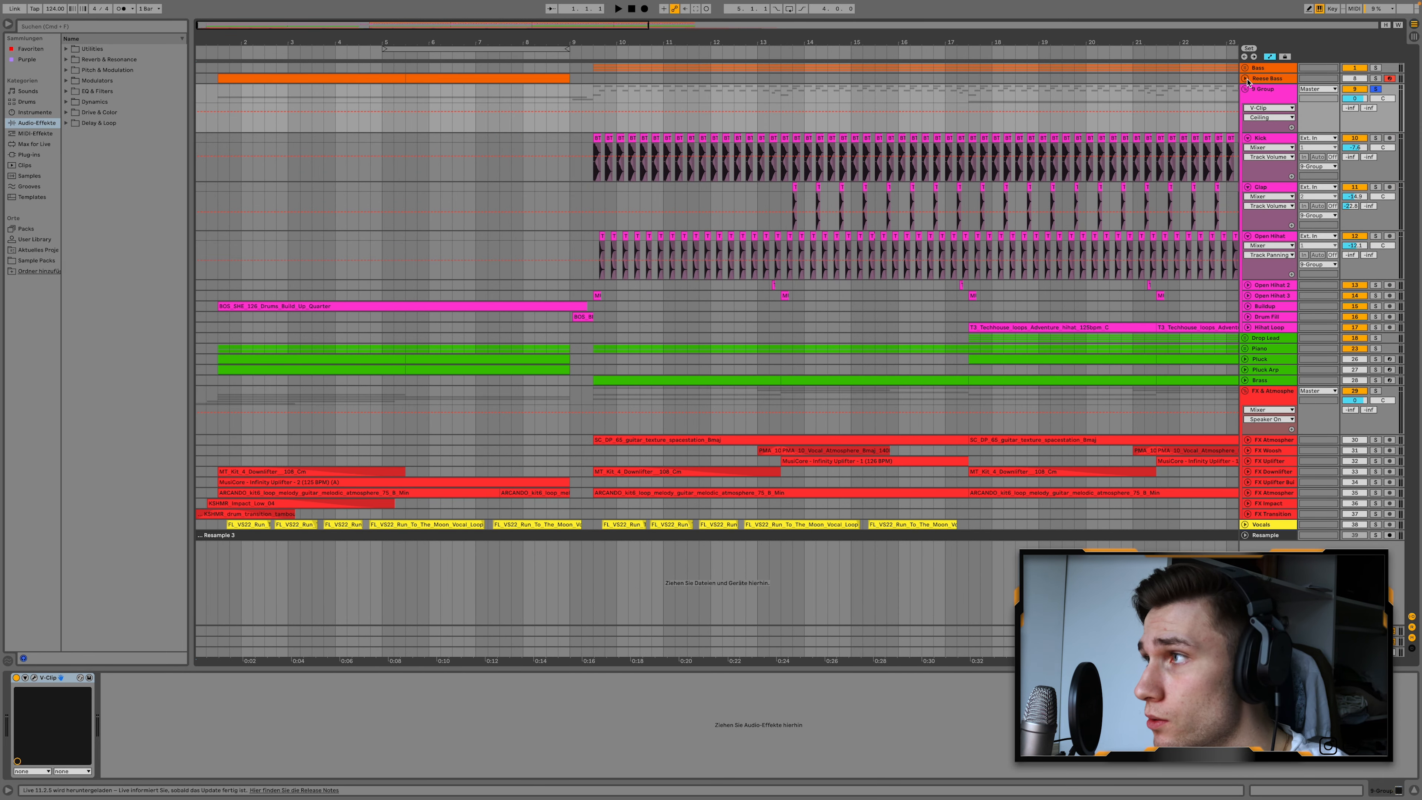
{"action": "left_click", "coordinate": [1245, 79]}
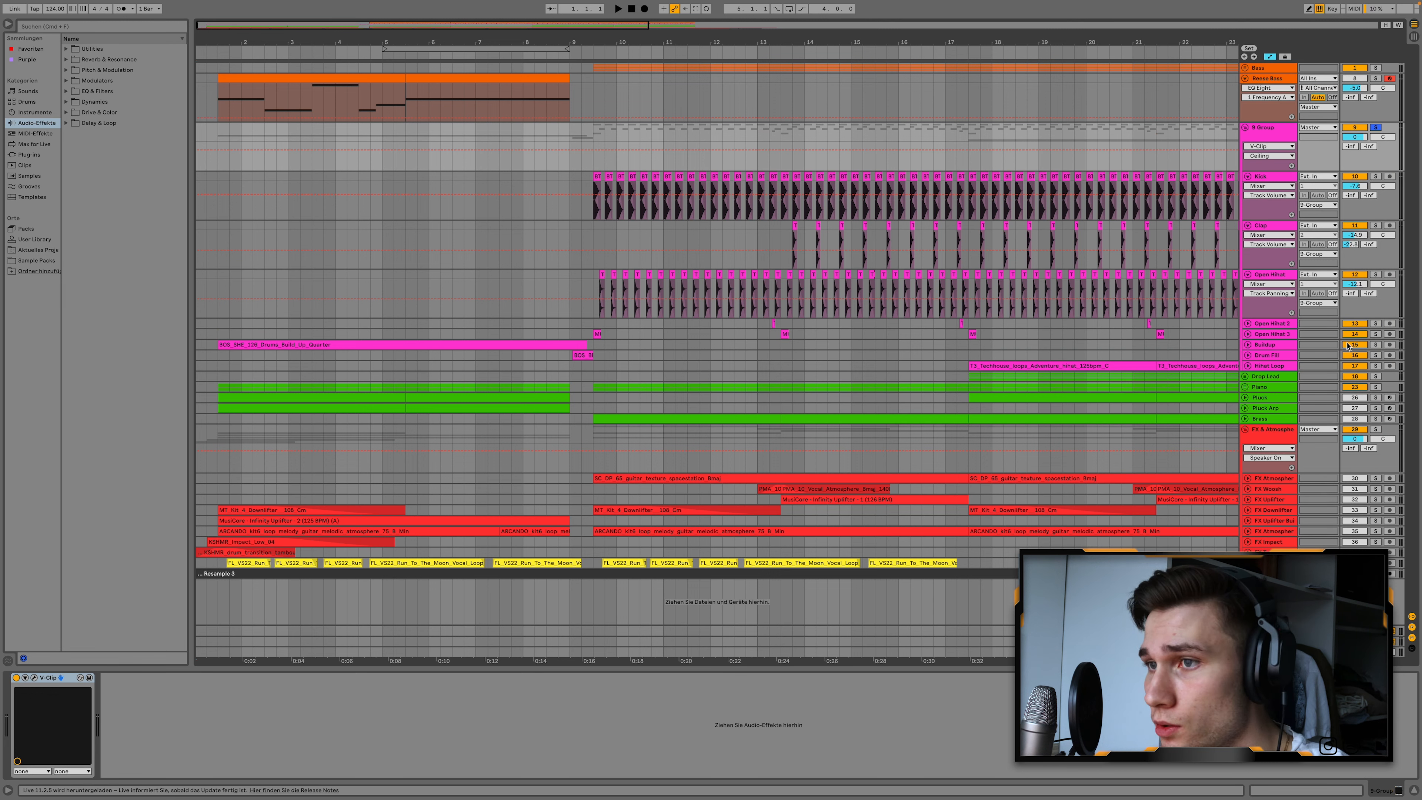
Solo the Buildup track and play its drum build-up clip from the start.
{"action": "left_click", "coordinate": [1375, 345]}
{"action": "left_click", "coordinate": [531, 348]}
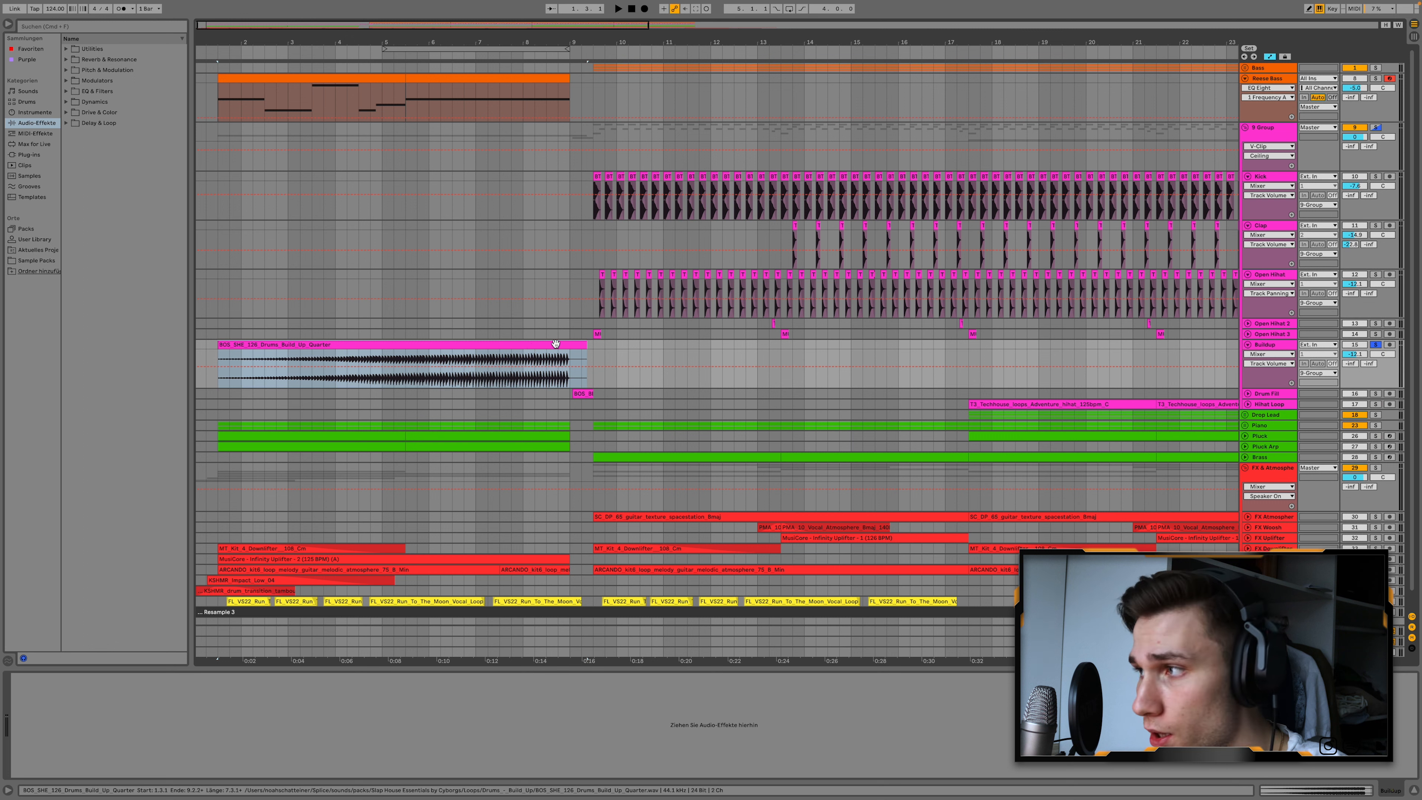
{"action": "key", "text": "space"}
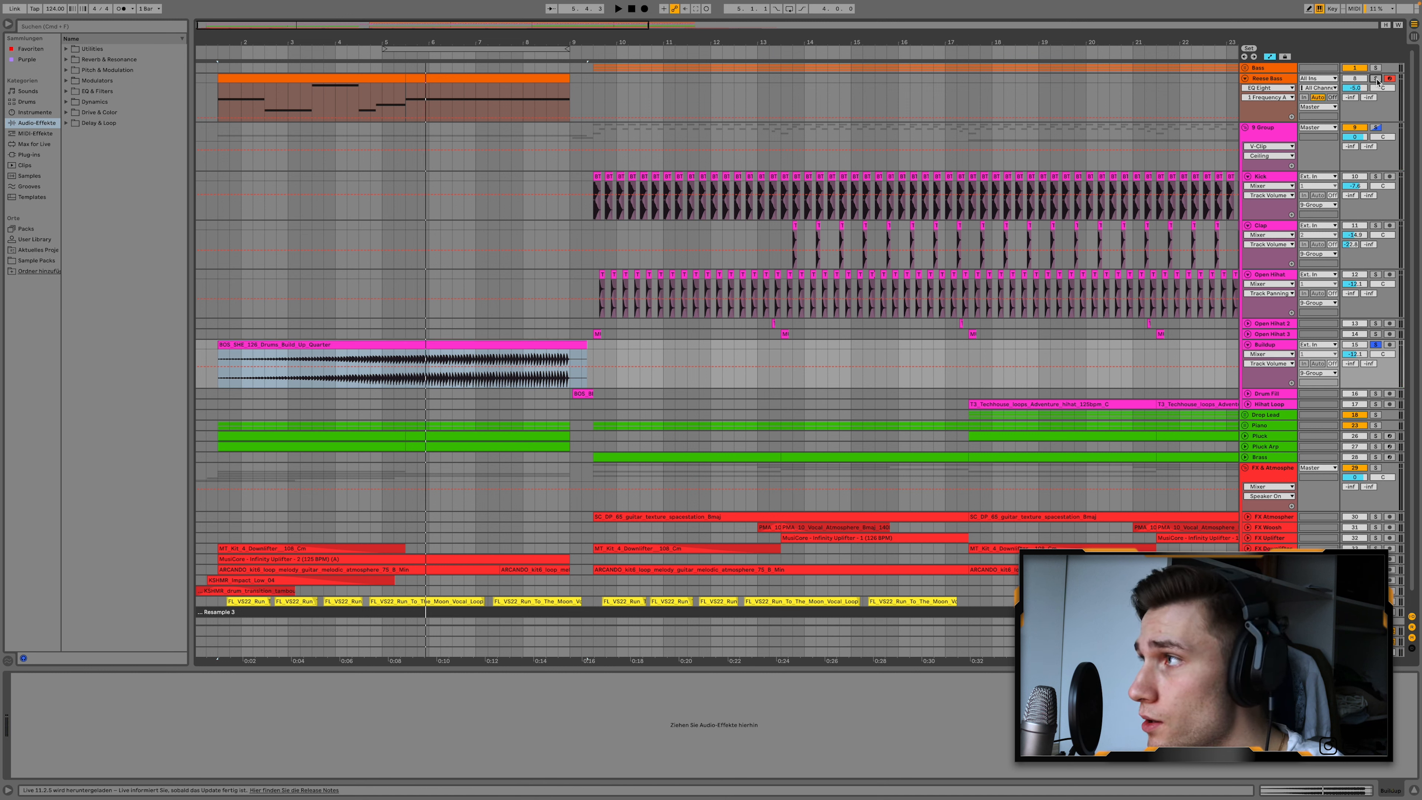
Solo the Reese Bass track and inspect the oscillator, filter and effects settings of its Serum synth.
{"action": "left_click", "coordinate": [1275, 83]}
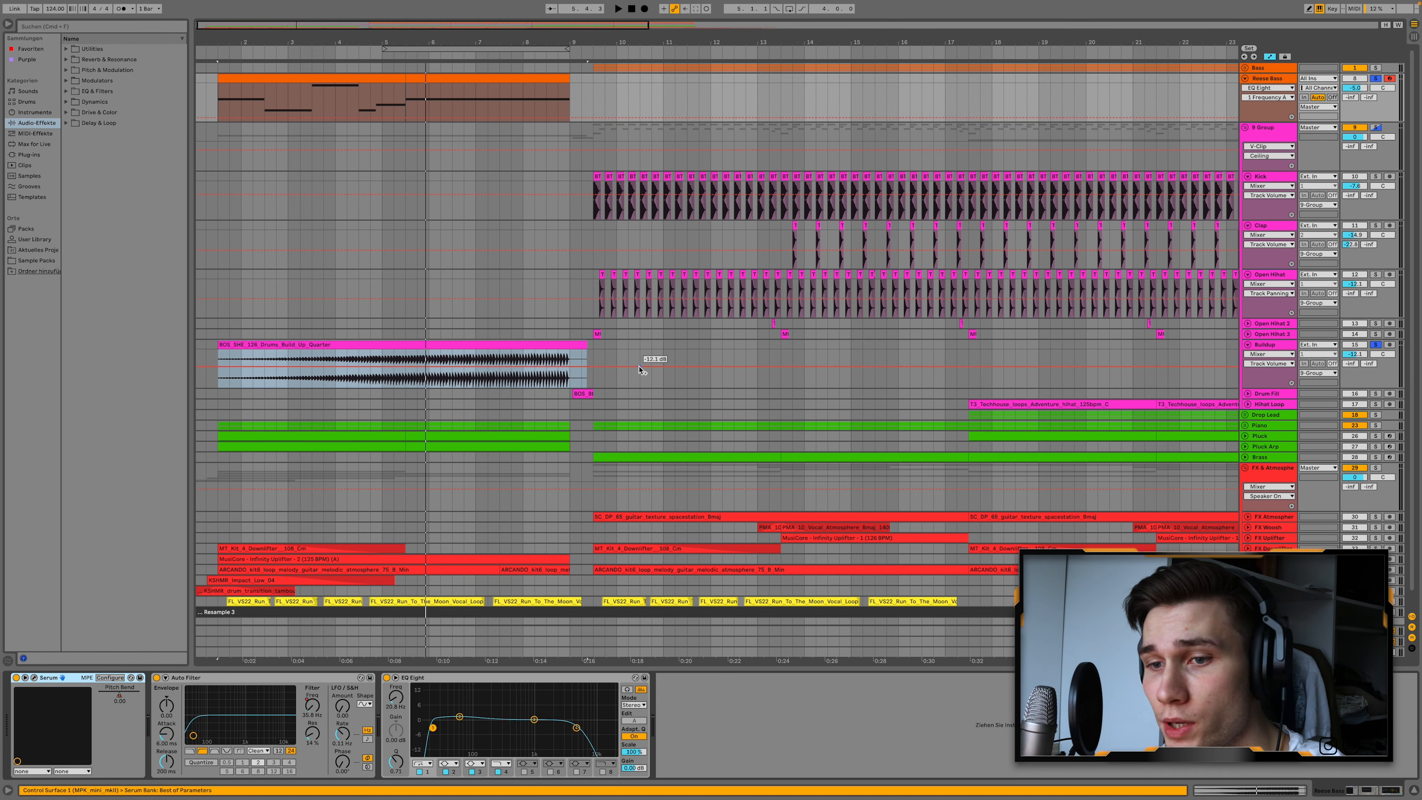
{"action": "left_click", "coordinate": [33, 678]}
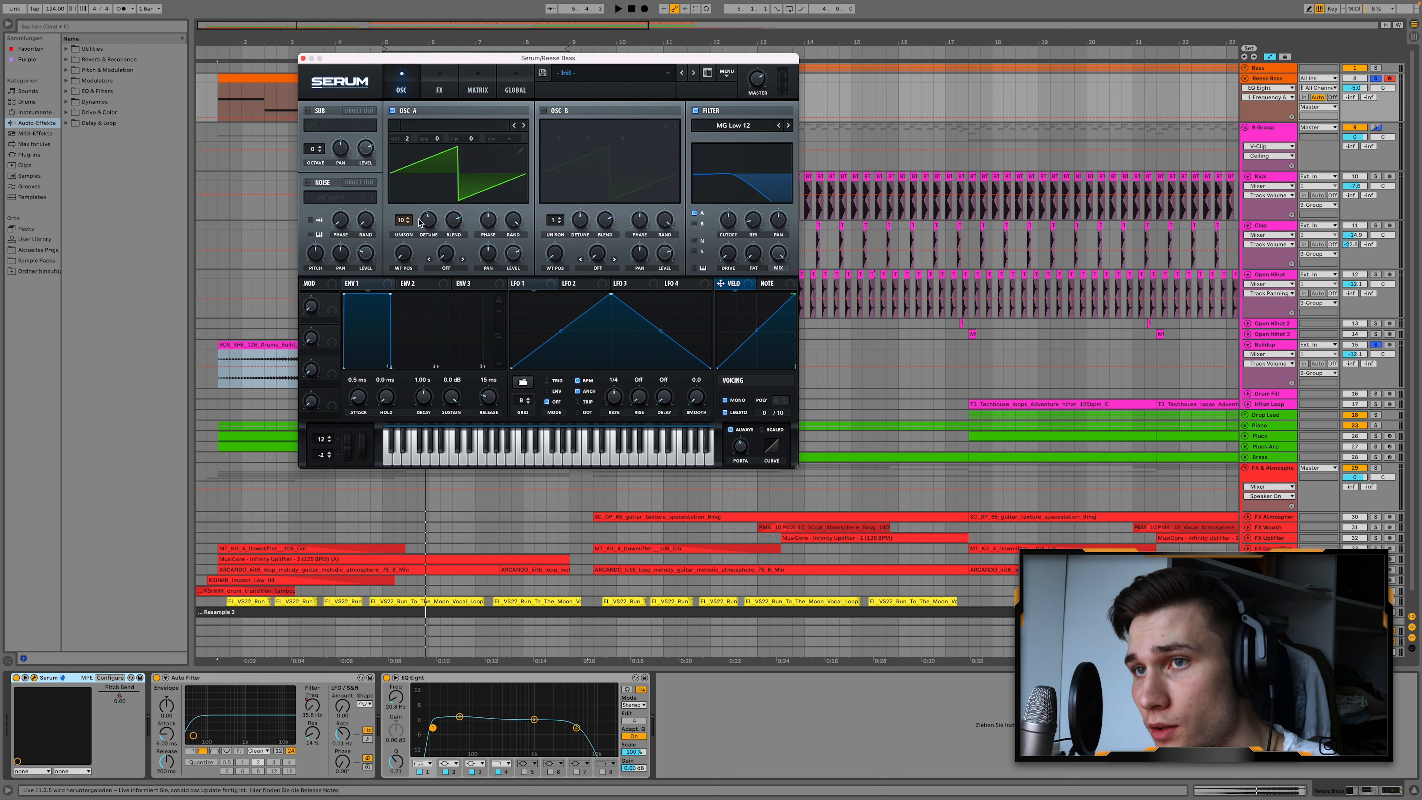
{"action": "left_click", "coordinate": [729, 219]}
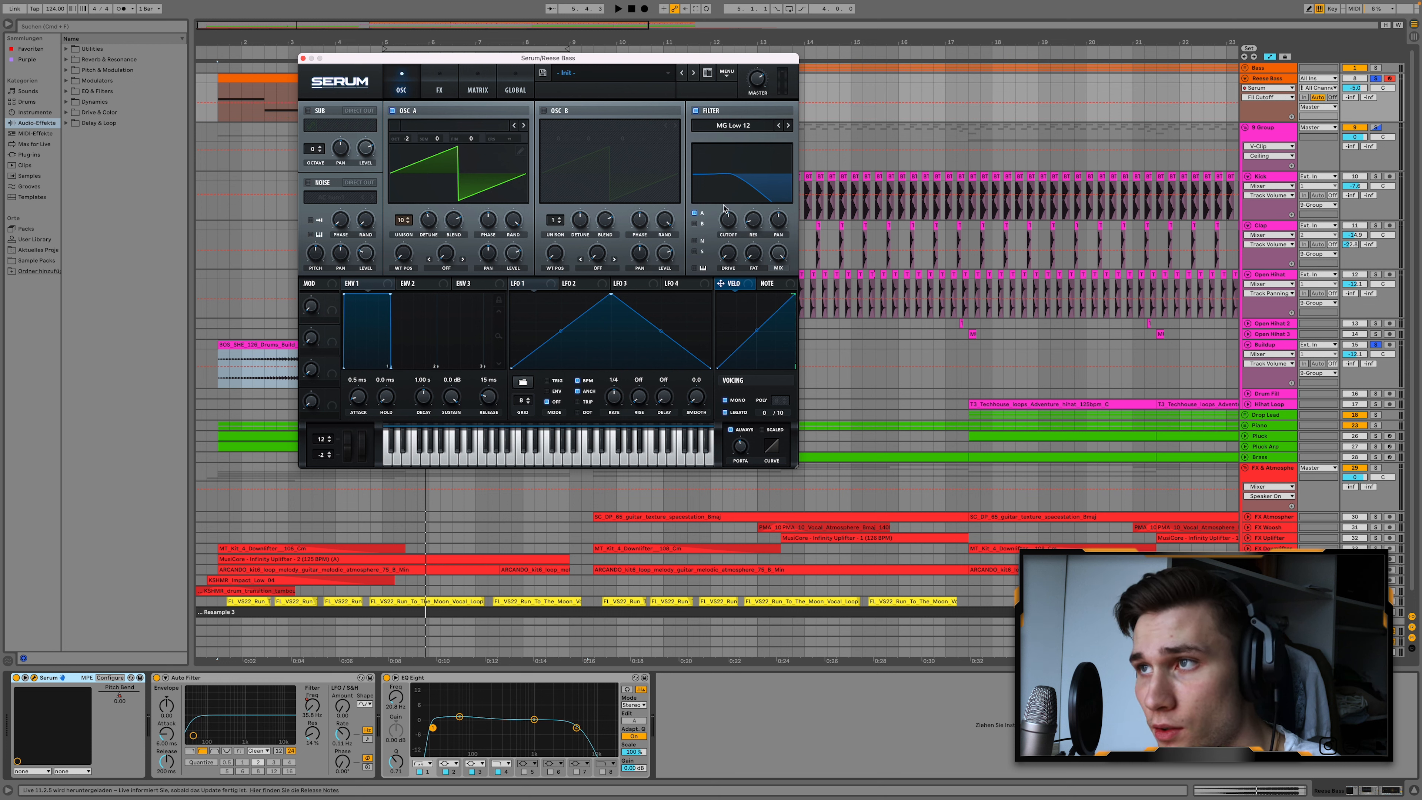
{"action": "left_click", "coordinate": [440, 87]}
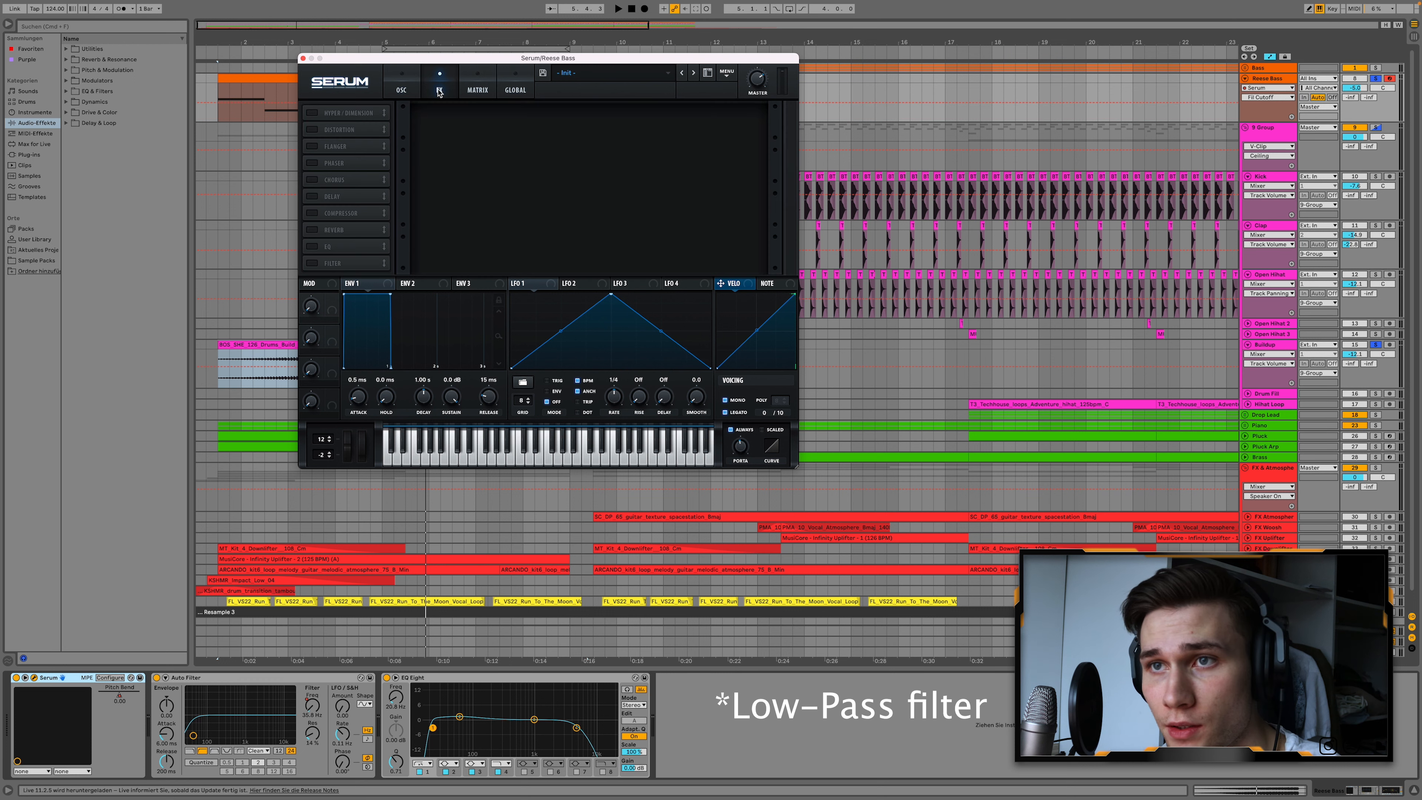
{"action": "left_click", "coordinate": [415, 86]}
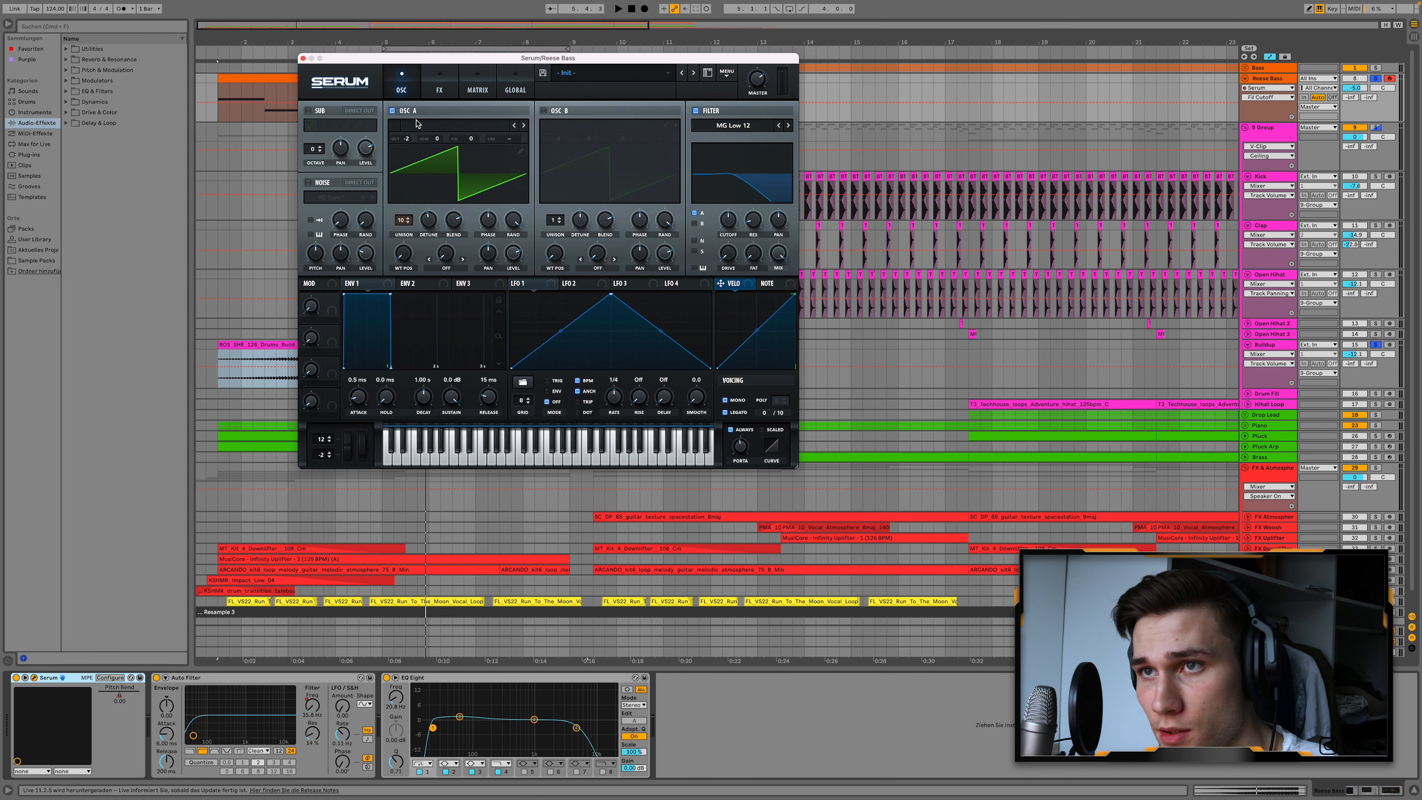
Close the Serum window and play the first Reese Bass clip.
{"action": "left_click", "coordinate": [302, 58]}
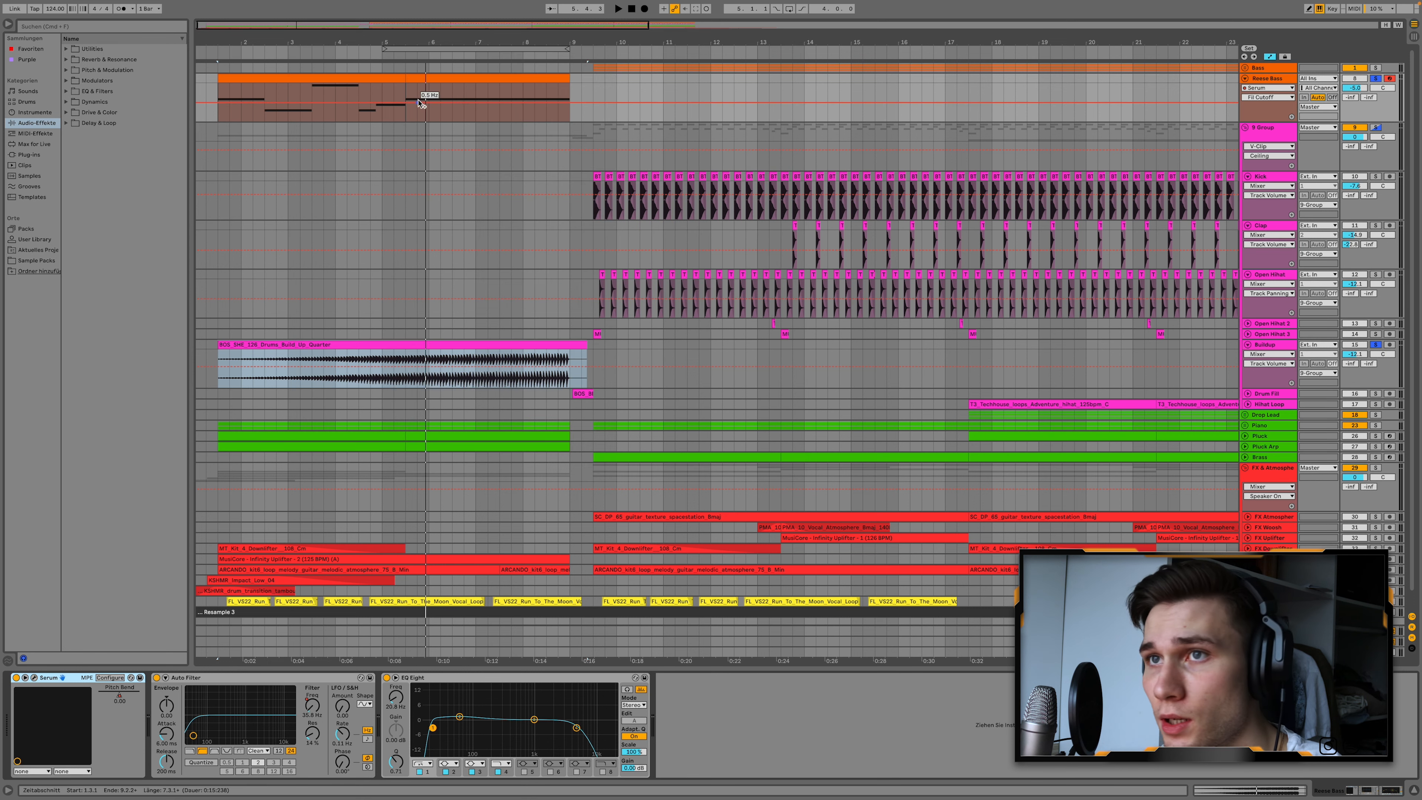
{"action": "left_click", "coordinate": [389, 79]}
{"action": "key", "text": "space"}
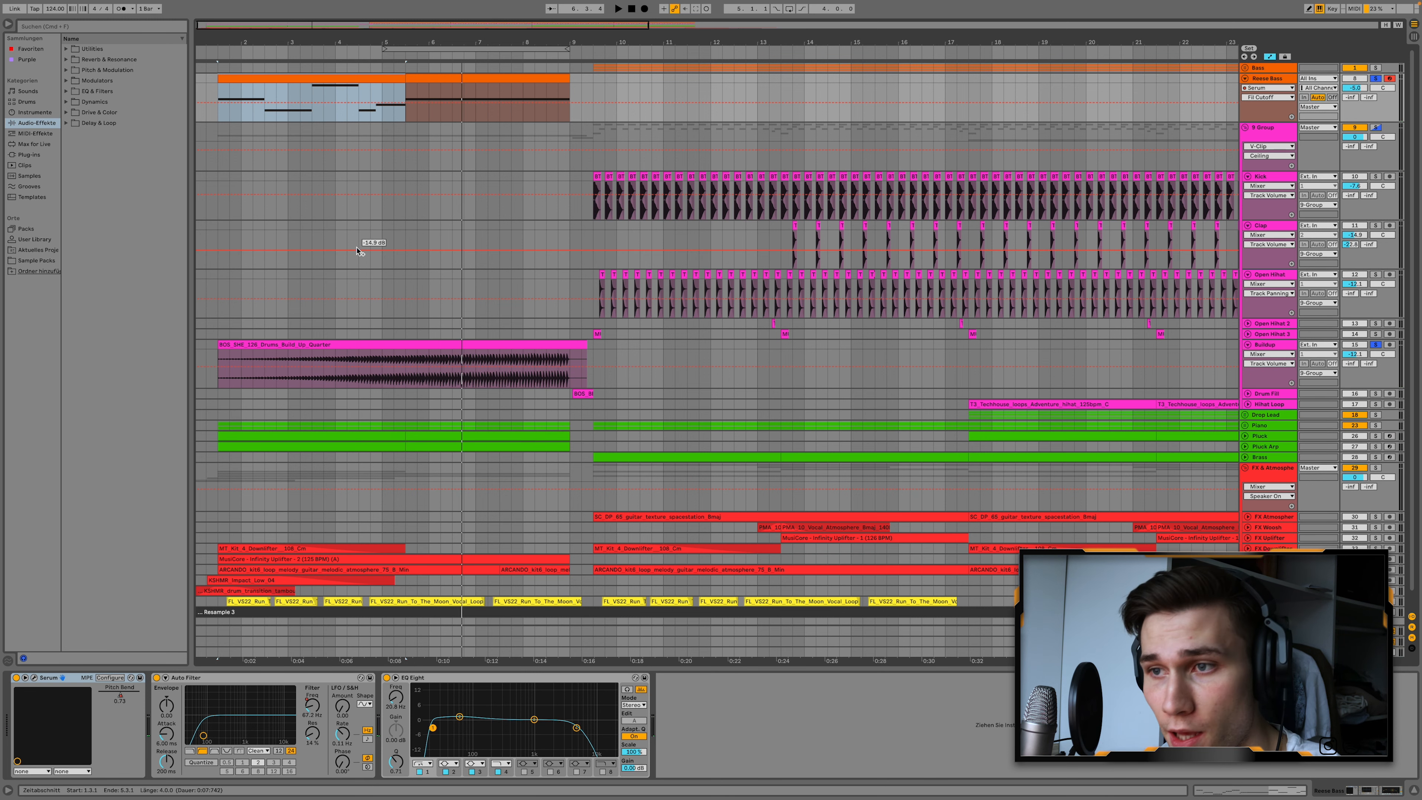
Unfold the Drop Lead and Piano groups to show the tracks inside them.
{"action": "scroll", "coordinate": [358, 269], "scroll_direction": "down", "scroll_amount": 1}
{"action": "scroll", "coordinate": [349, 288], "scroll_direction": "up", "scroll_amount": 3}
{"action": "left_click", "coordinate": [1244, 390]}
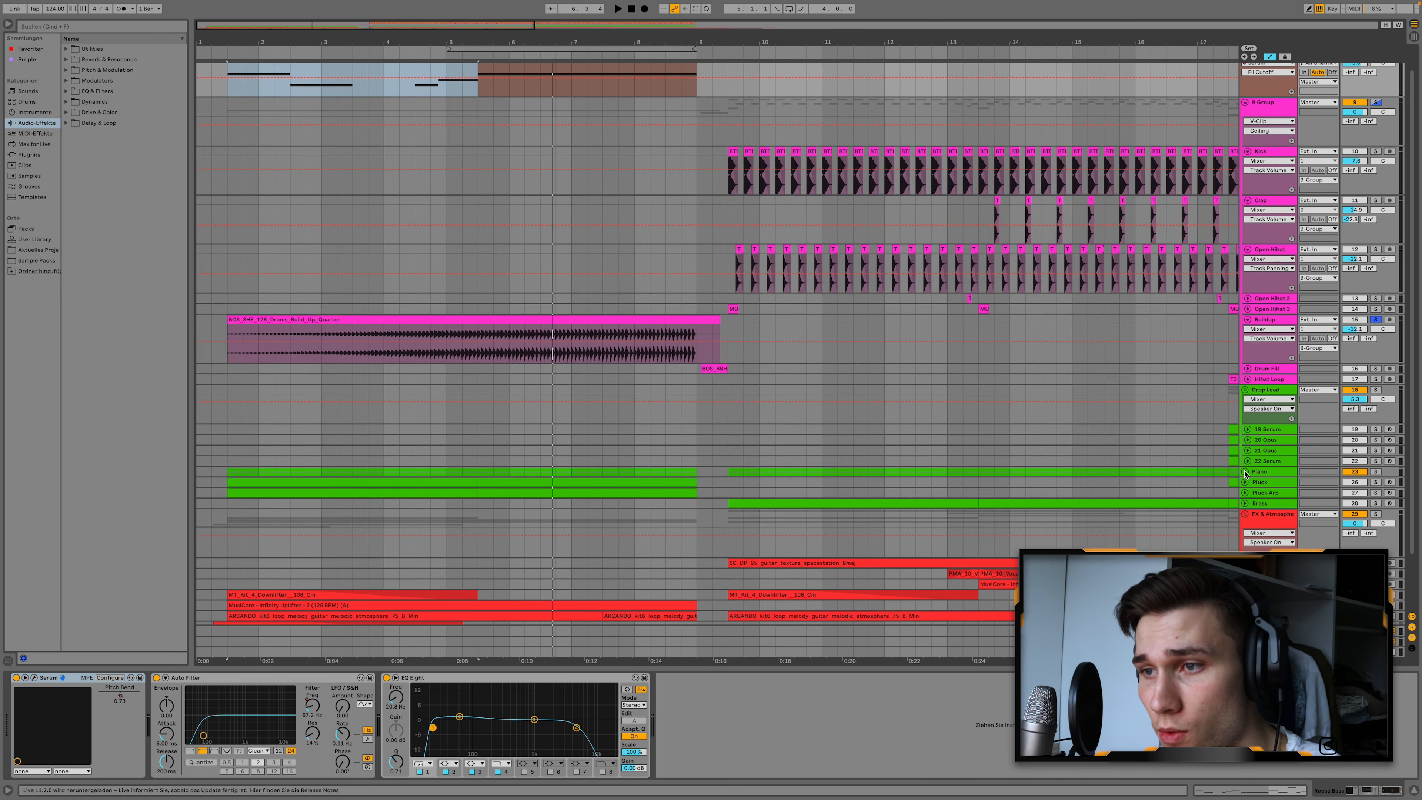
{"action": "left_click", "coordinate": [1245, 473]}
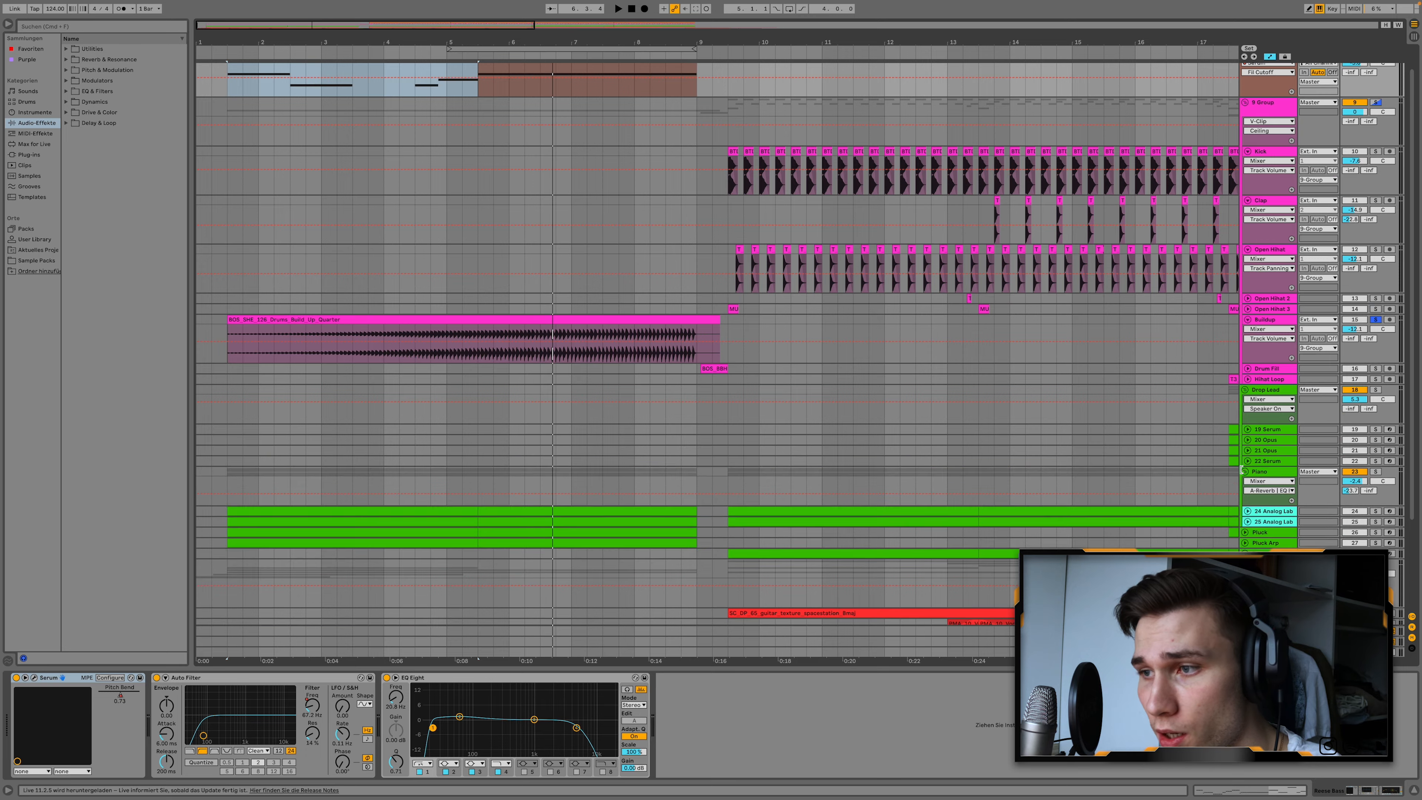
{"action": "scroll", "coordinate": [1240, 471], "scroll_direction": "down", "scroll_amount": 3}
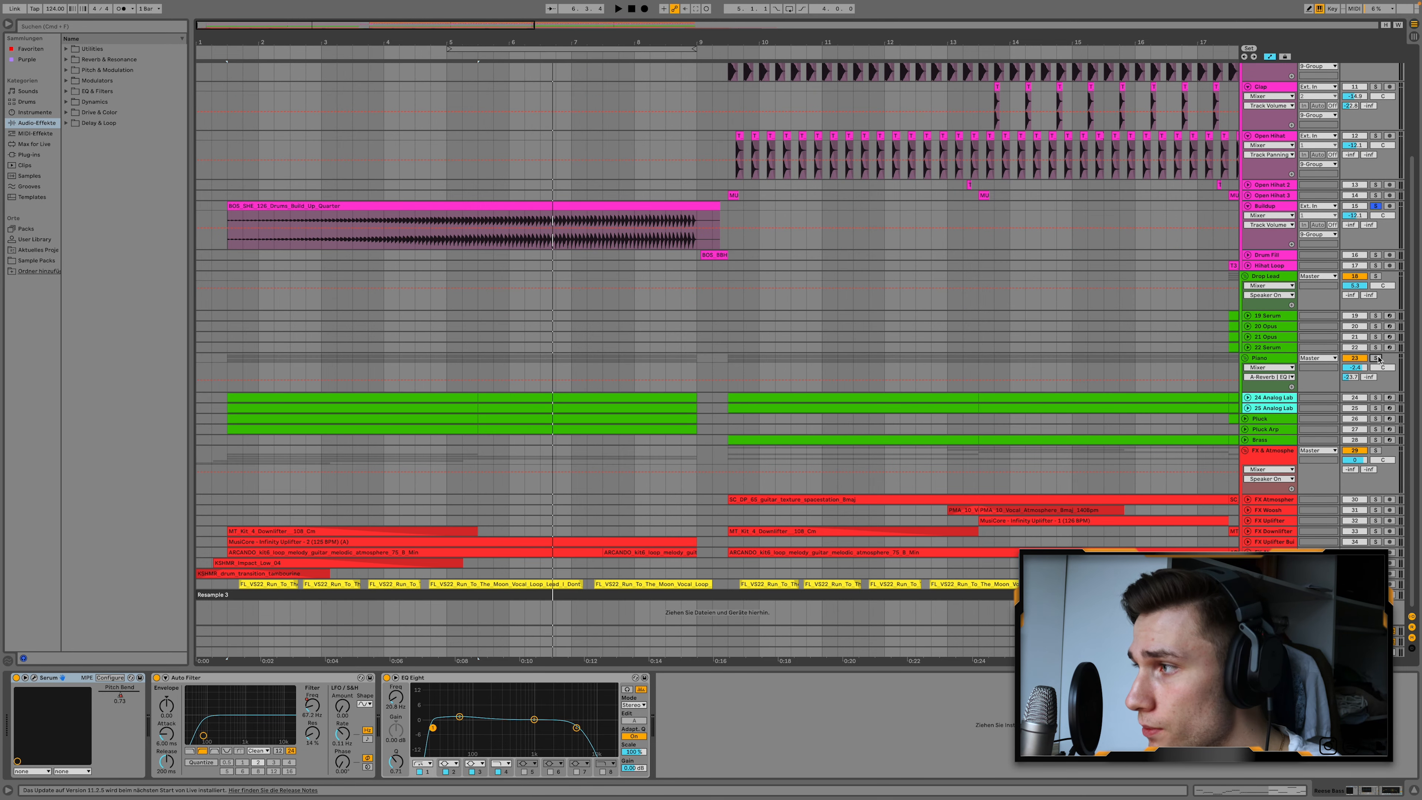
Solo the Piano group and play it from the start of its first clips.
{"action": "left_click", "coordinate": [1377, 359]}
{"action": "left_click", "coordinate": [232, 368]}
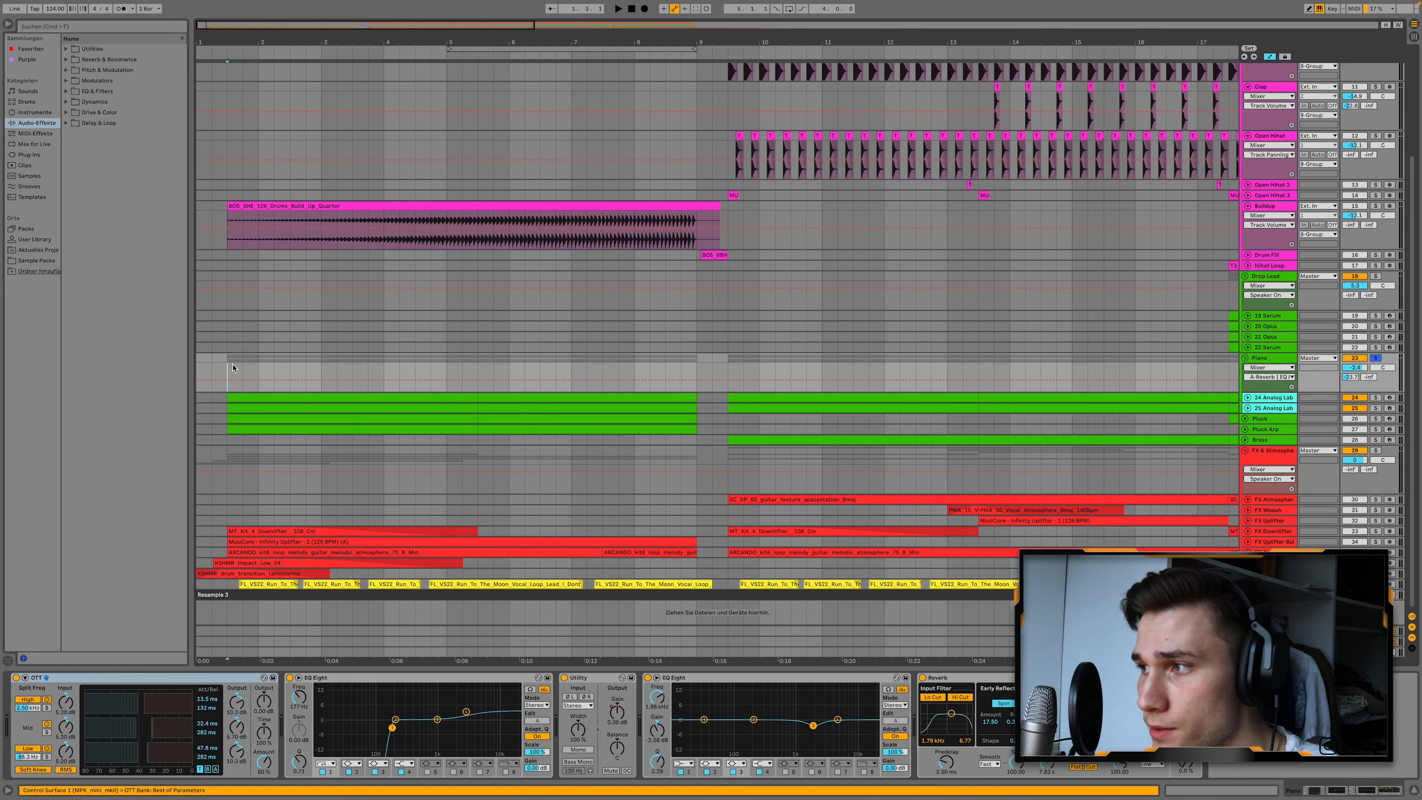
{"action": "key", "text": "space"}
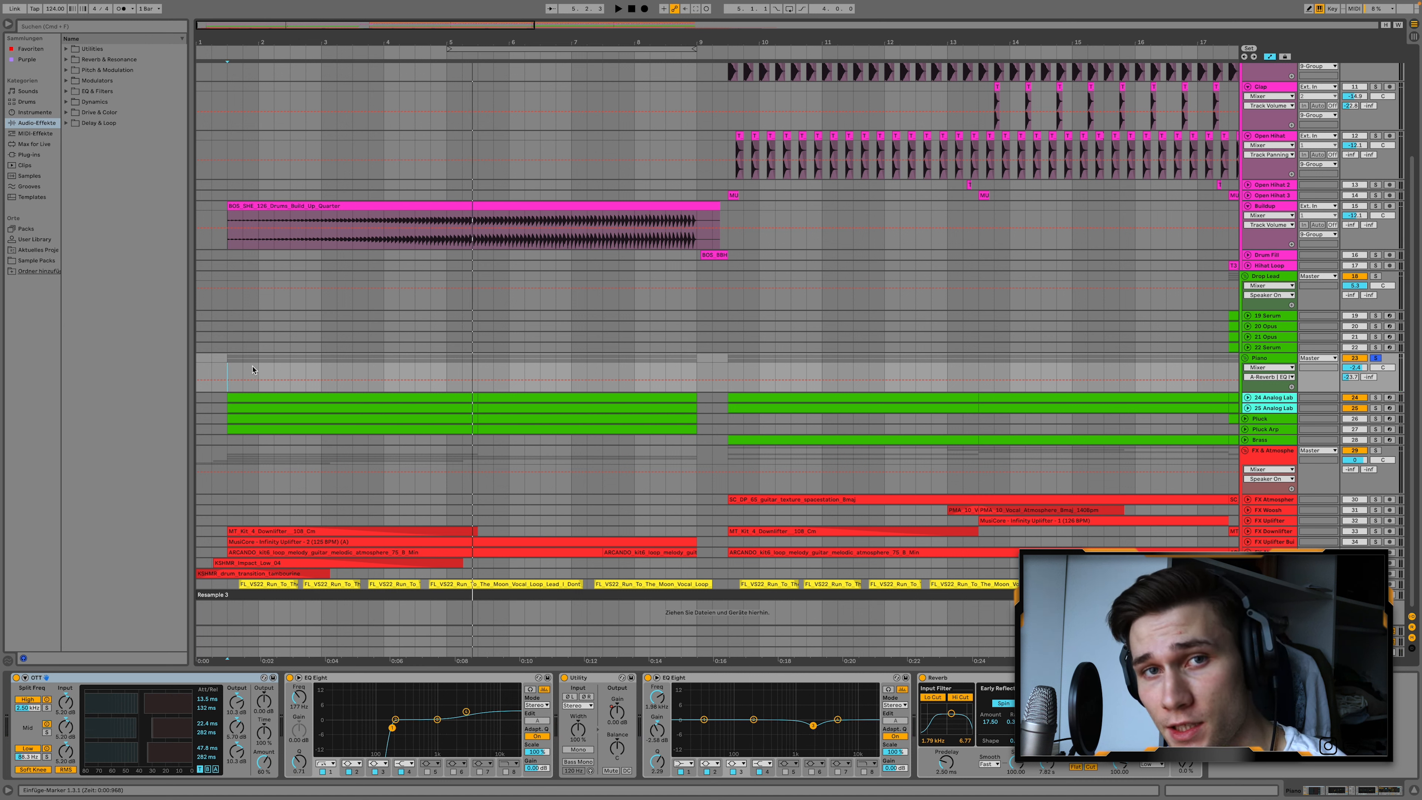
View the Analog Lab V instrument on track 24 in the Piano group and close its window.
{"action": "left_click", "coordinate": [1282, 398]}
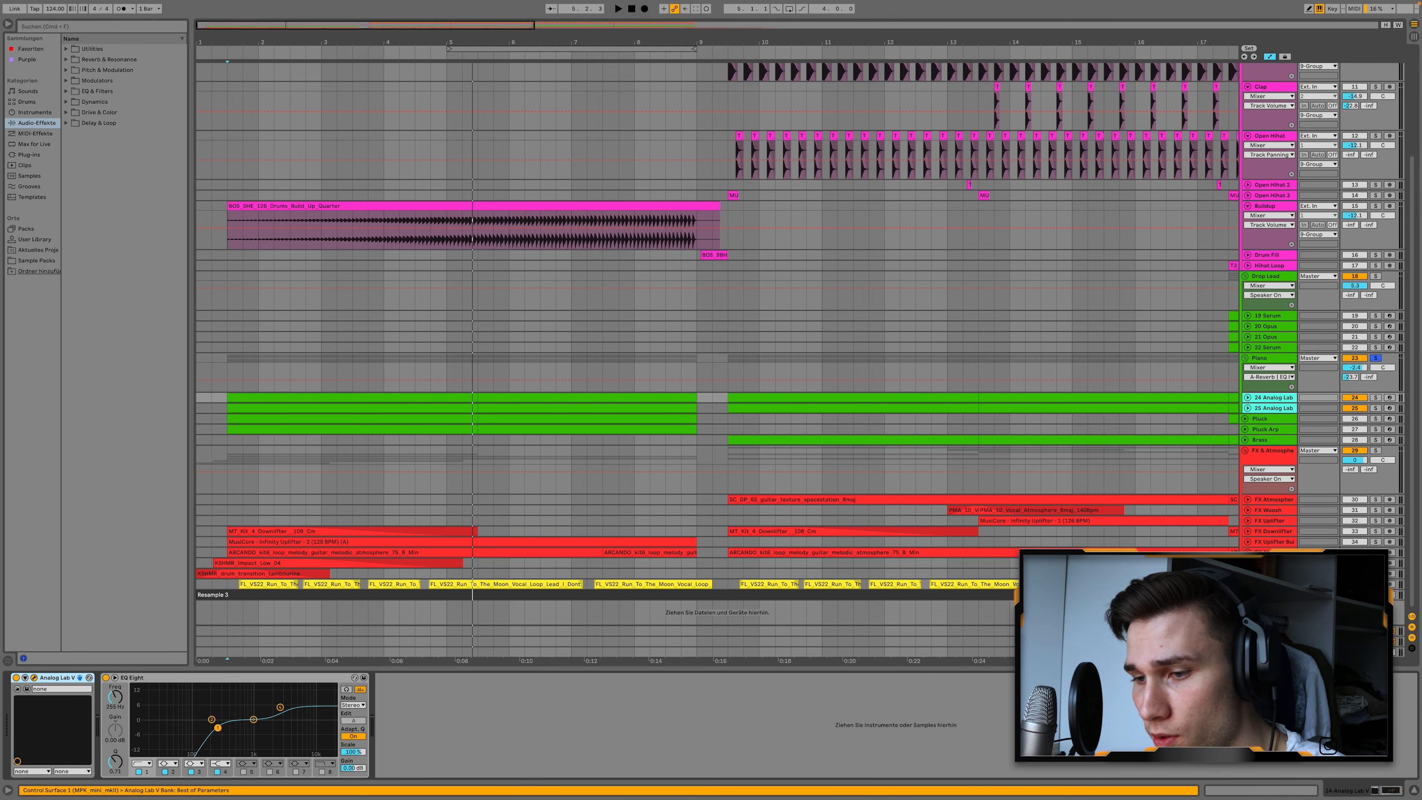
{"action": "left_click_drag", "start_coordinate": [0, 28], "coordinate": [390, 45]}
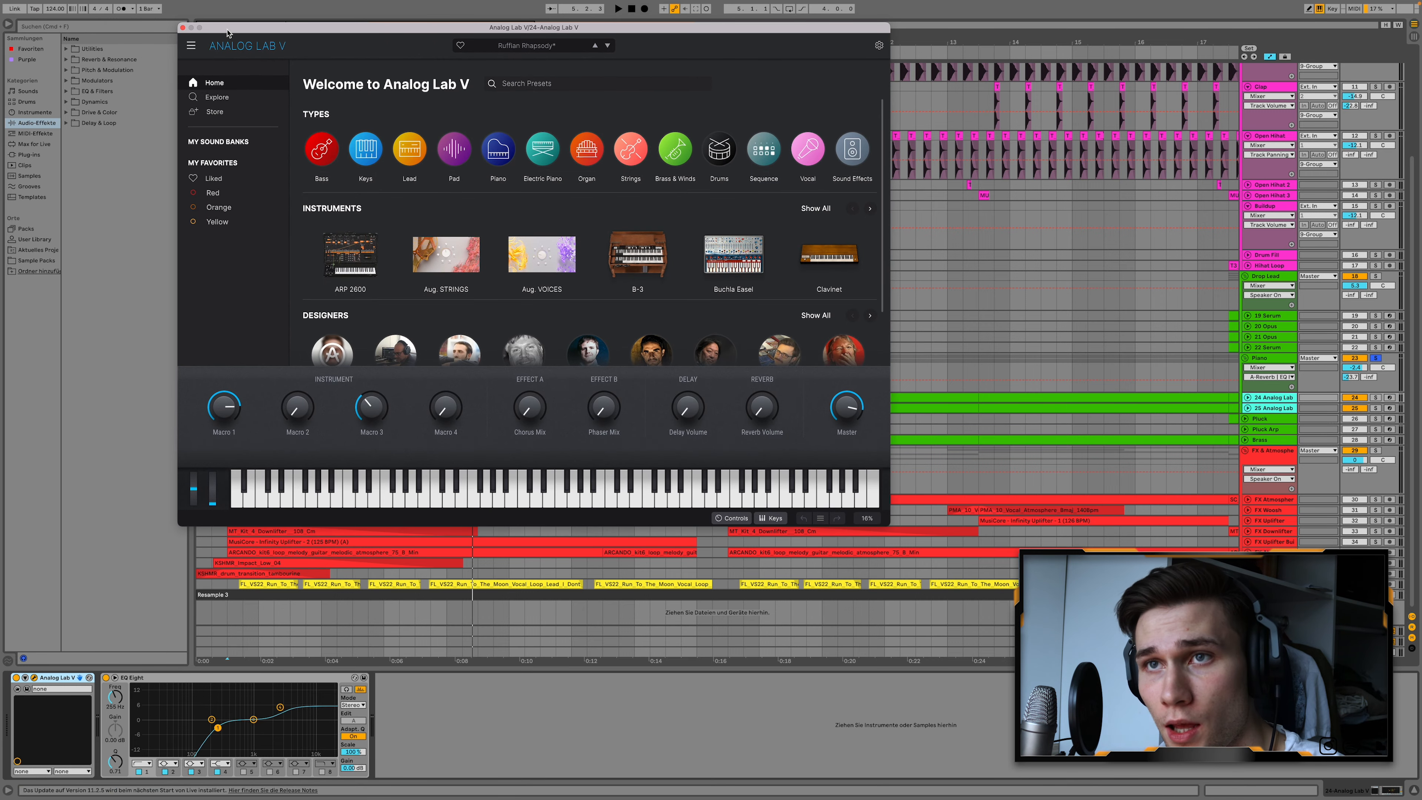
{"action": "left_click", "coordinate": [183, 29]}
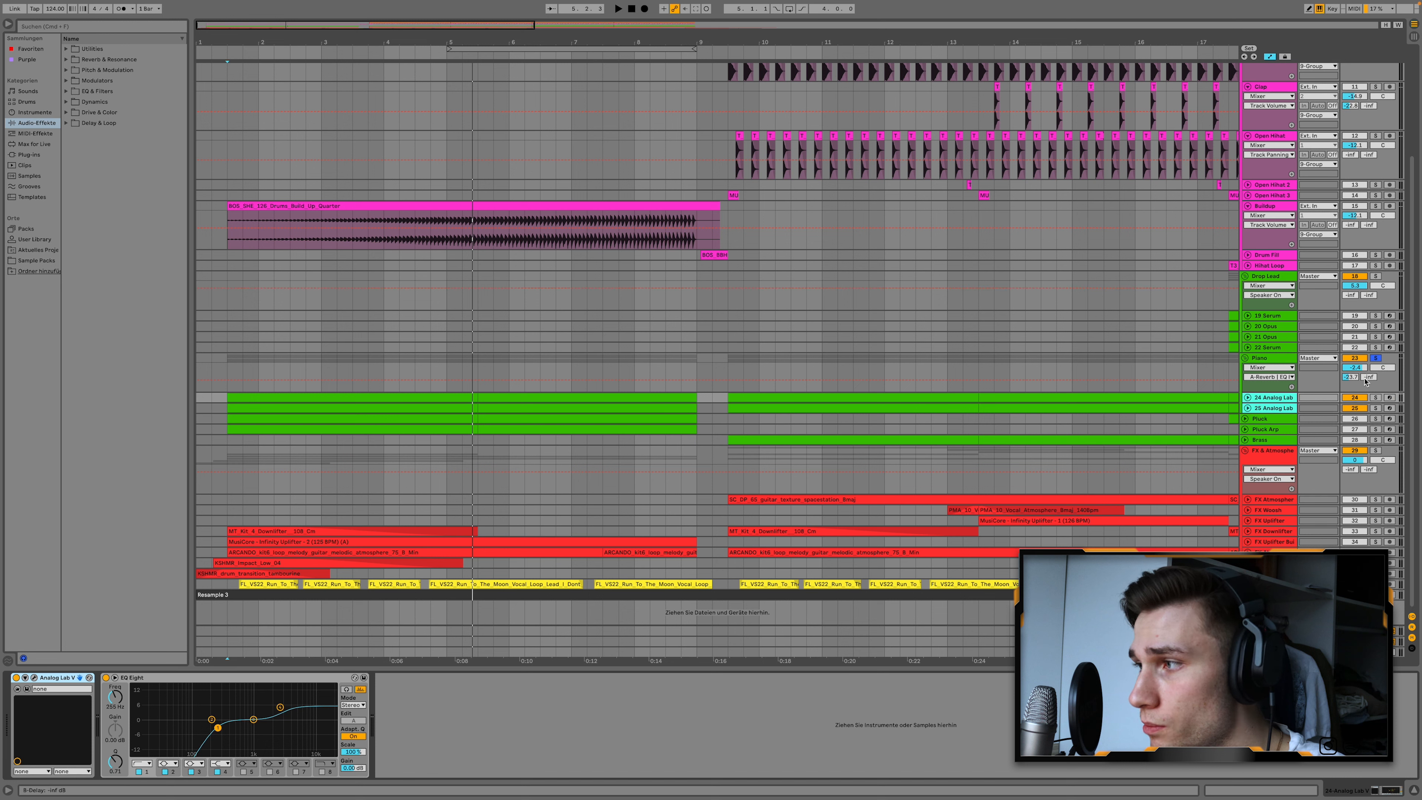
Review the devices on both Analog Lab tracks and the Piano group's effect chain, including its Utility.
{"action": "left_click", "coordinate": [1277, 398]}
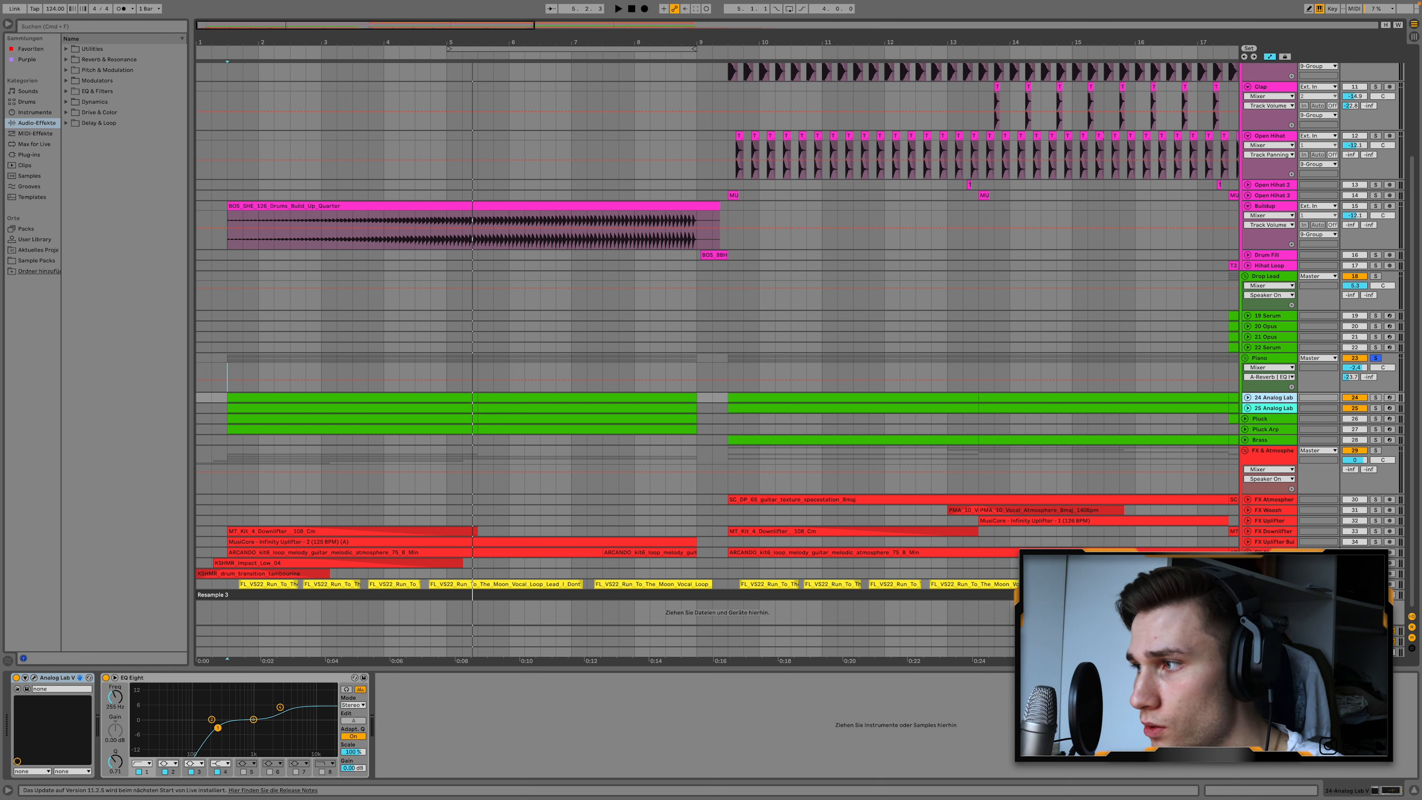
{"action": "key", "text": "Down"}
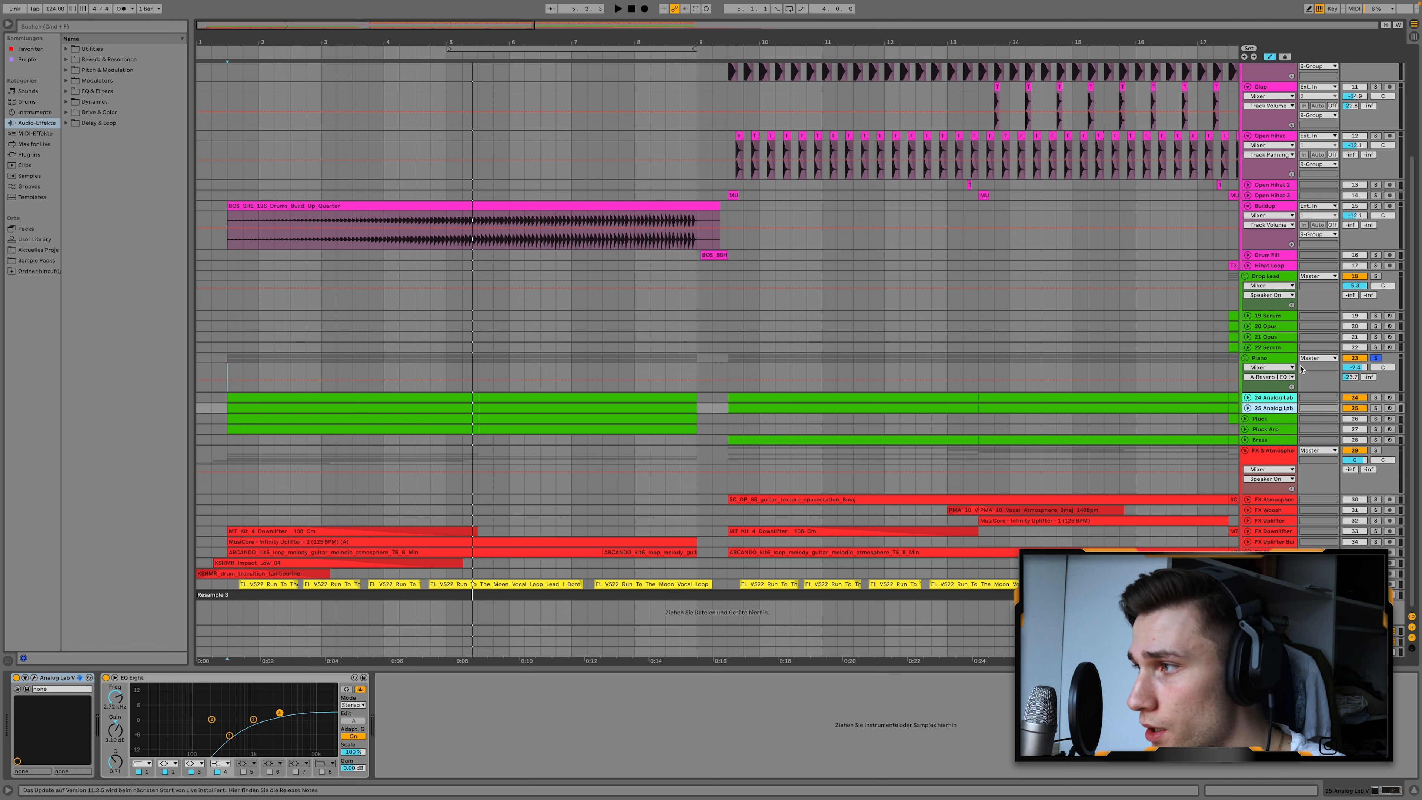
{"action": "left_click", "coordinate": [1282, 363]}
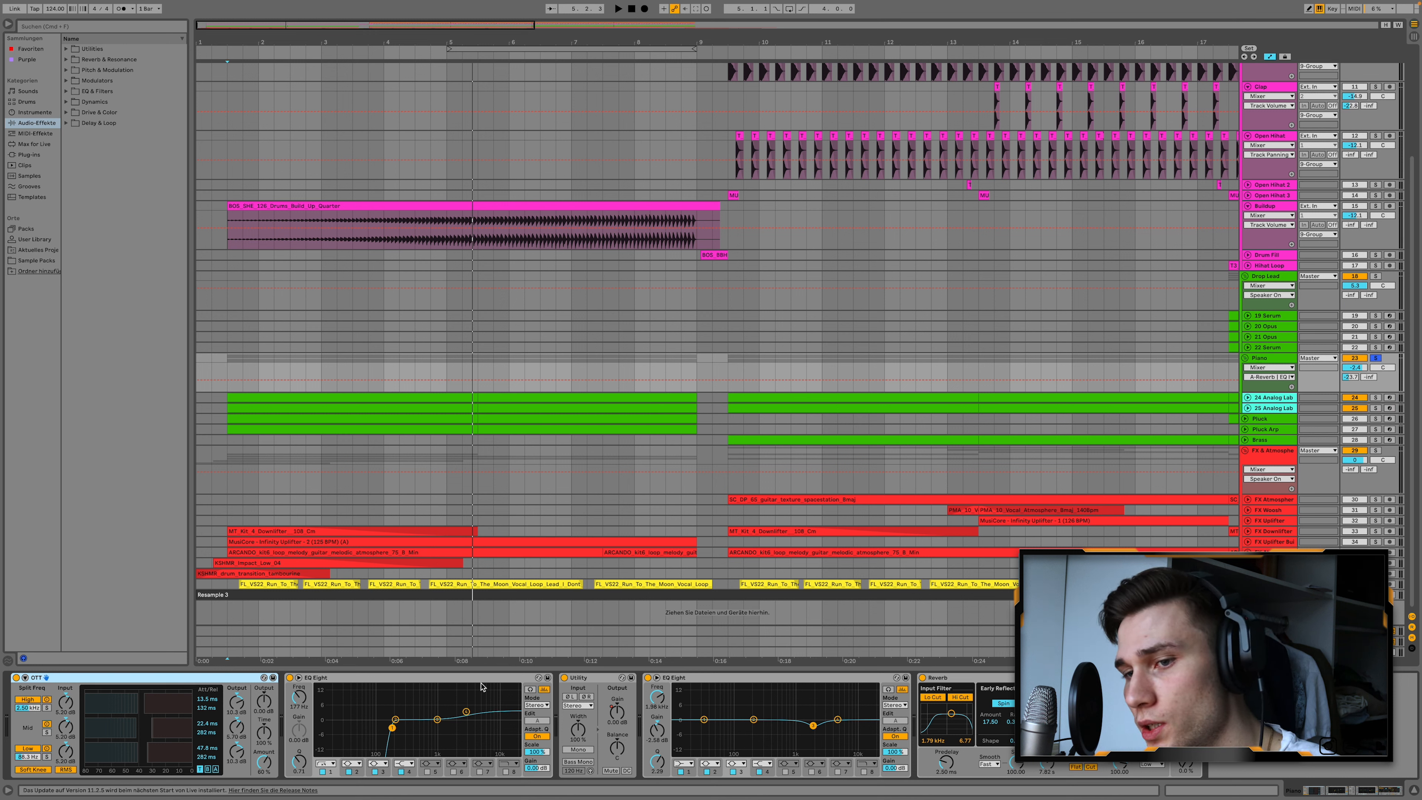
{"action": "left_click", "coordinate": [605, 679]}
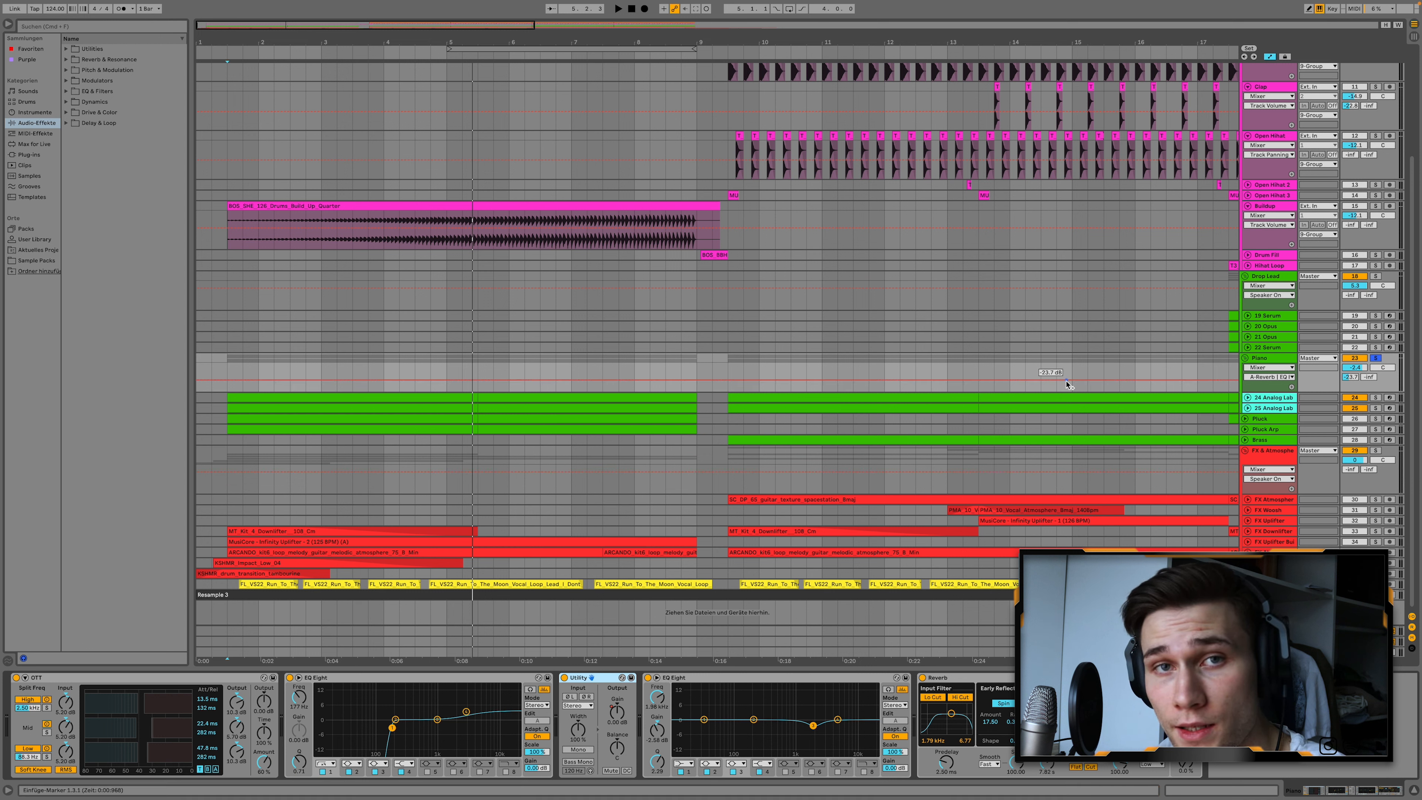
Solo the FX & Atmosphere group and unfold its Downlifter, Uplifter, guitar Atmosphere, Impact and Transition tracks.
{"action": "left_click", "coordinate": [1377, 453]}
{"action": "scroll", "coordinate": [262, 540], "scroll_direction": "up", "scroll_amount": 2}
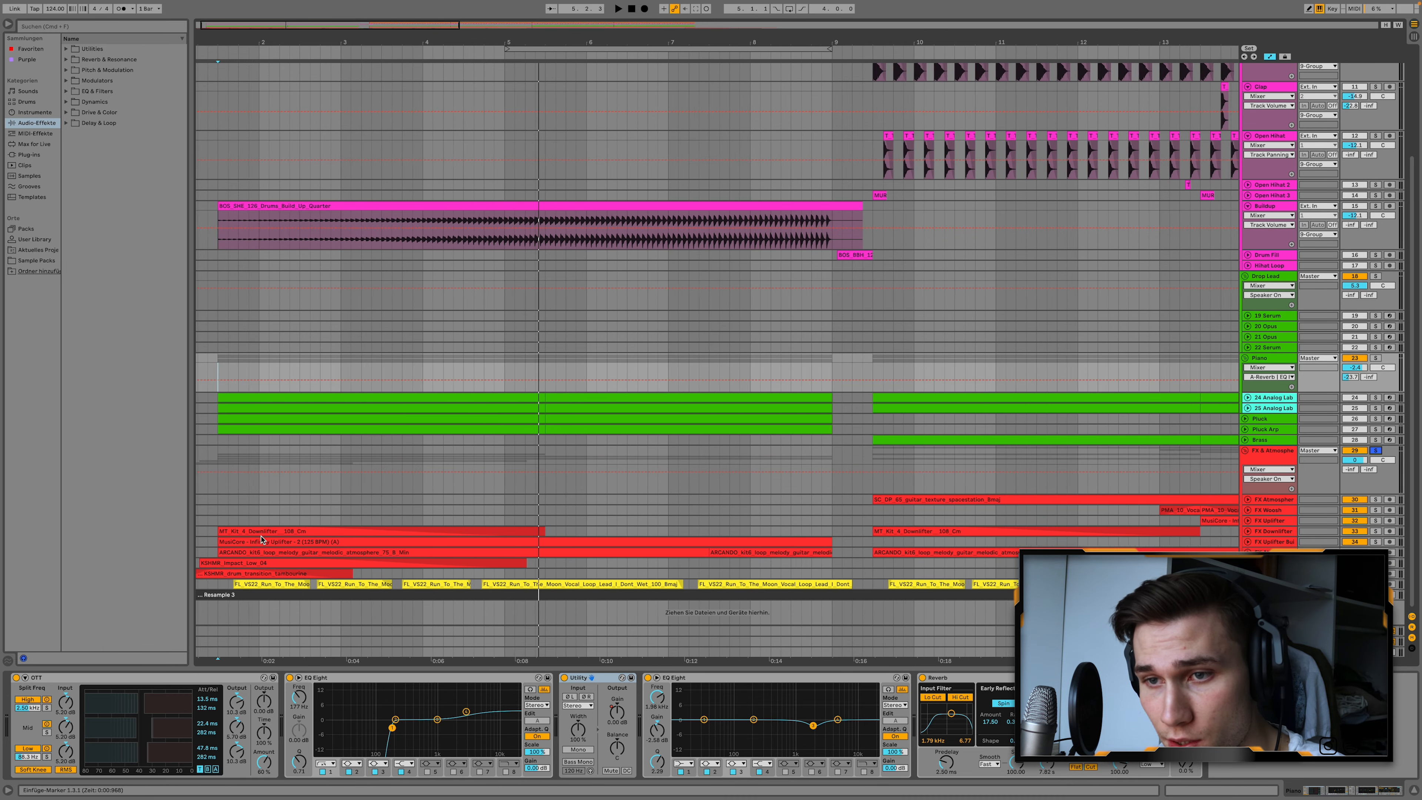
{"action": "scroll", "coordinate": [261, 540], "scroll_direction": "left", "scroll_amount": 1}
{"action": "left_click", "coordinate": [1248, 531]}
{"action": "scroll", "coordinate": [1249, 541], "scroll_direction": "down", "scroll_amount": 2}
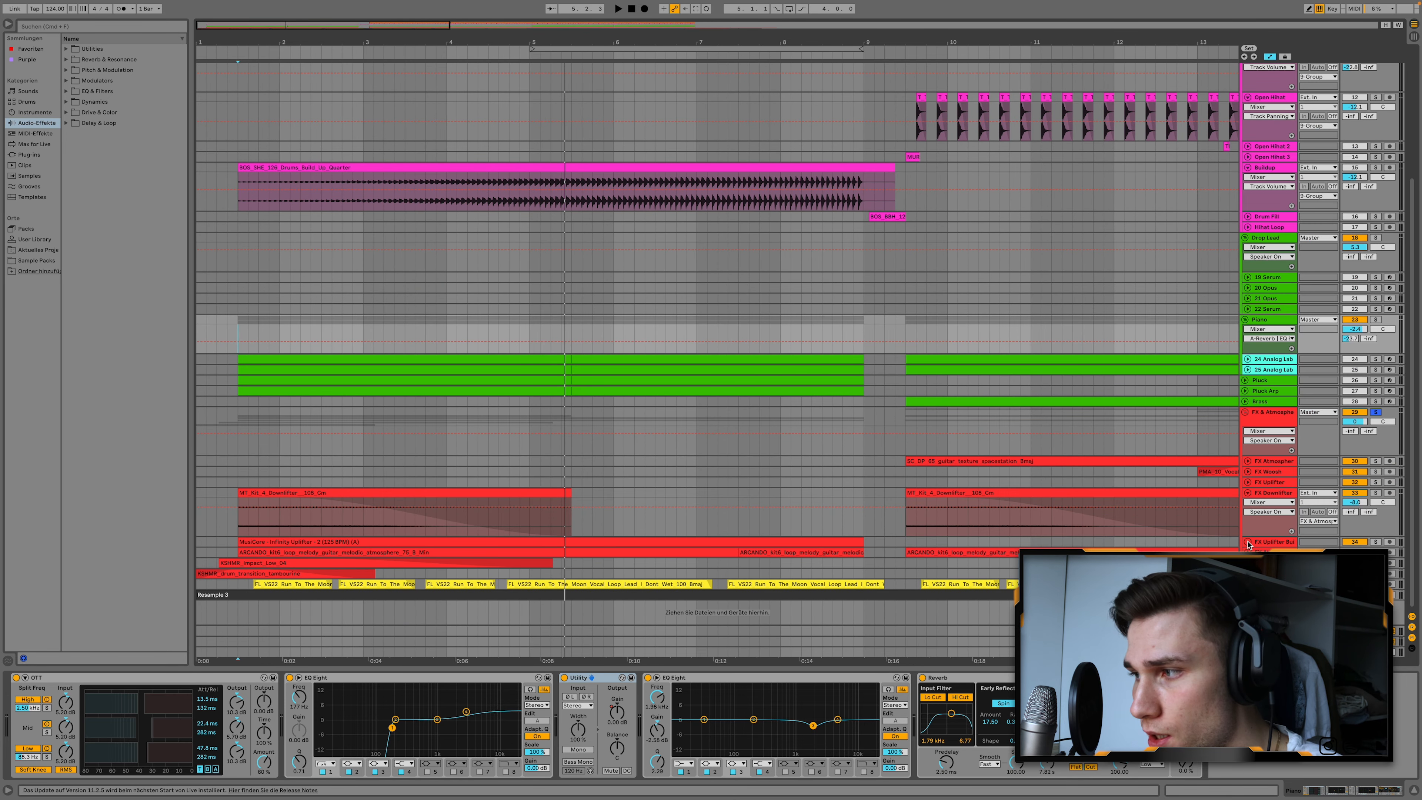
{"action": "left_click", "coordinate": [1248, 542]}
{"action": "scroll", "coordinate": [1248, 545], "scroll_direction": "down", "scroll_amount": 2}
{"action": "left_click", "coordinate": [1248, 563]}
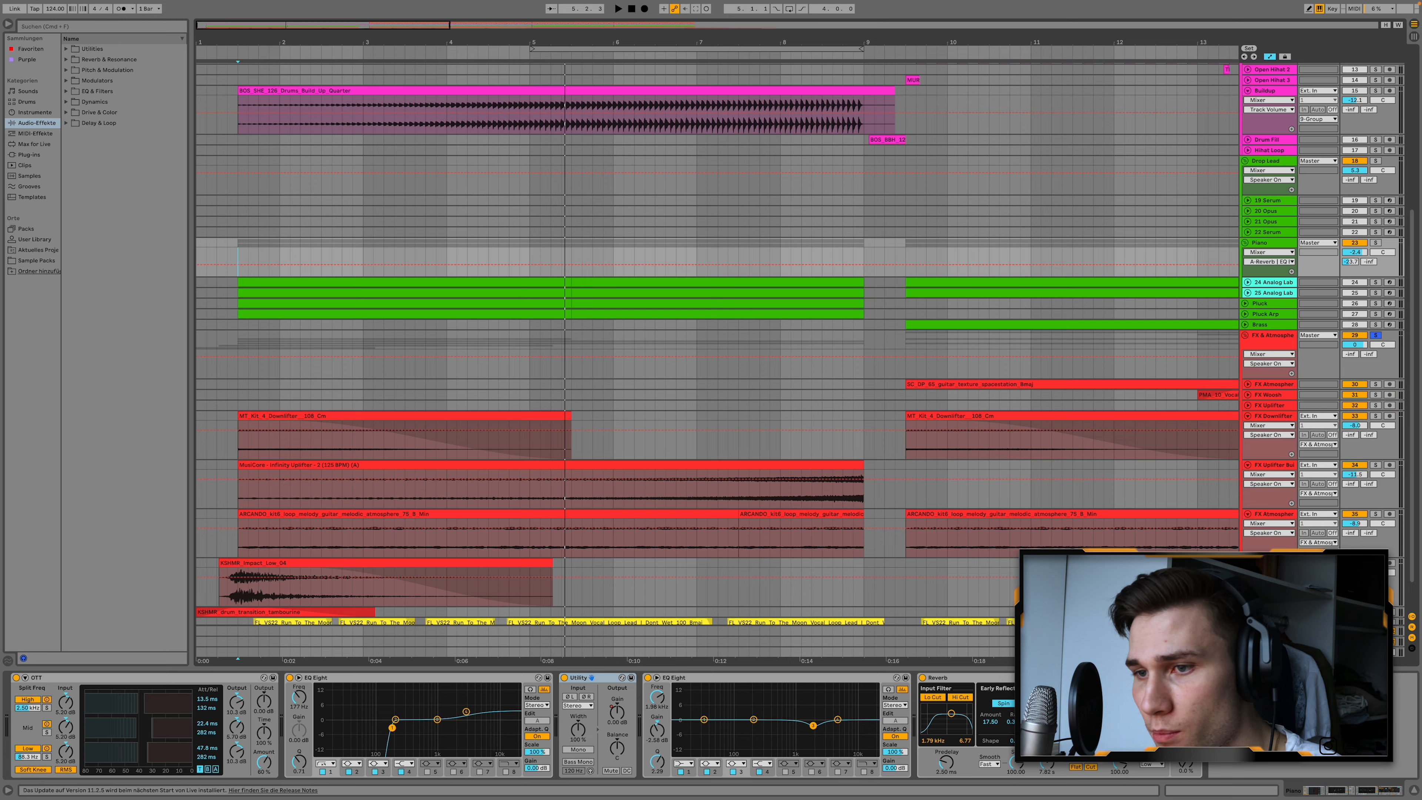
{"action": "scroll", "coordinate": [1248, 563], "scroll_direction": "down", "scroll_amount": 1}
{"action": "left_click", "coordinate": [1248, 574]}
{"action": "scroll", "coordinate": [658, 463], "scroll_direction": "down", "scroll_amount": 2}
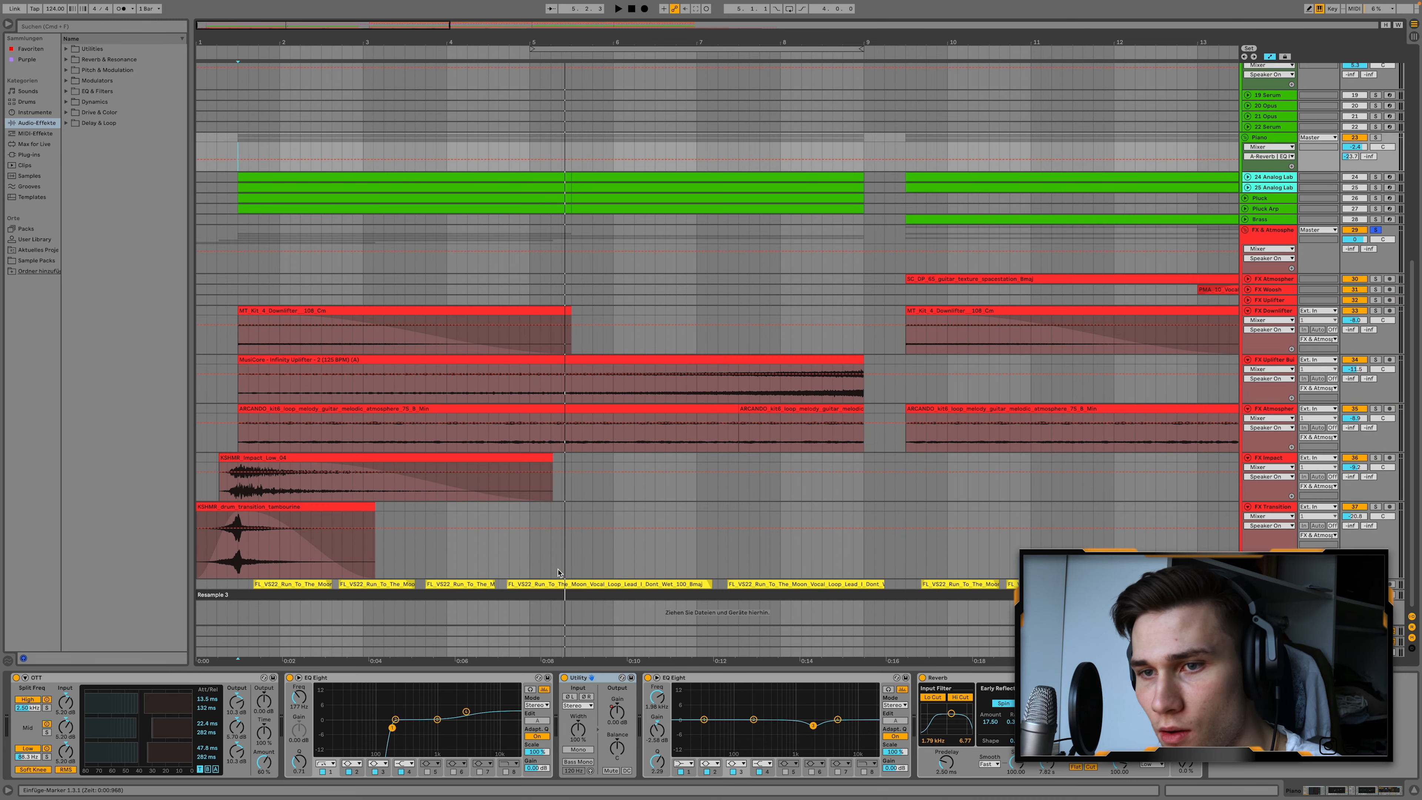
{"action": "scroll", "coordinate": [658, 461], "scroll_direction": "up", "scroll_amount": 1}
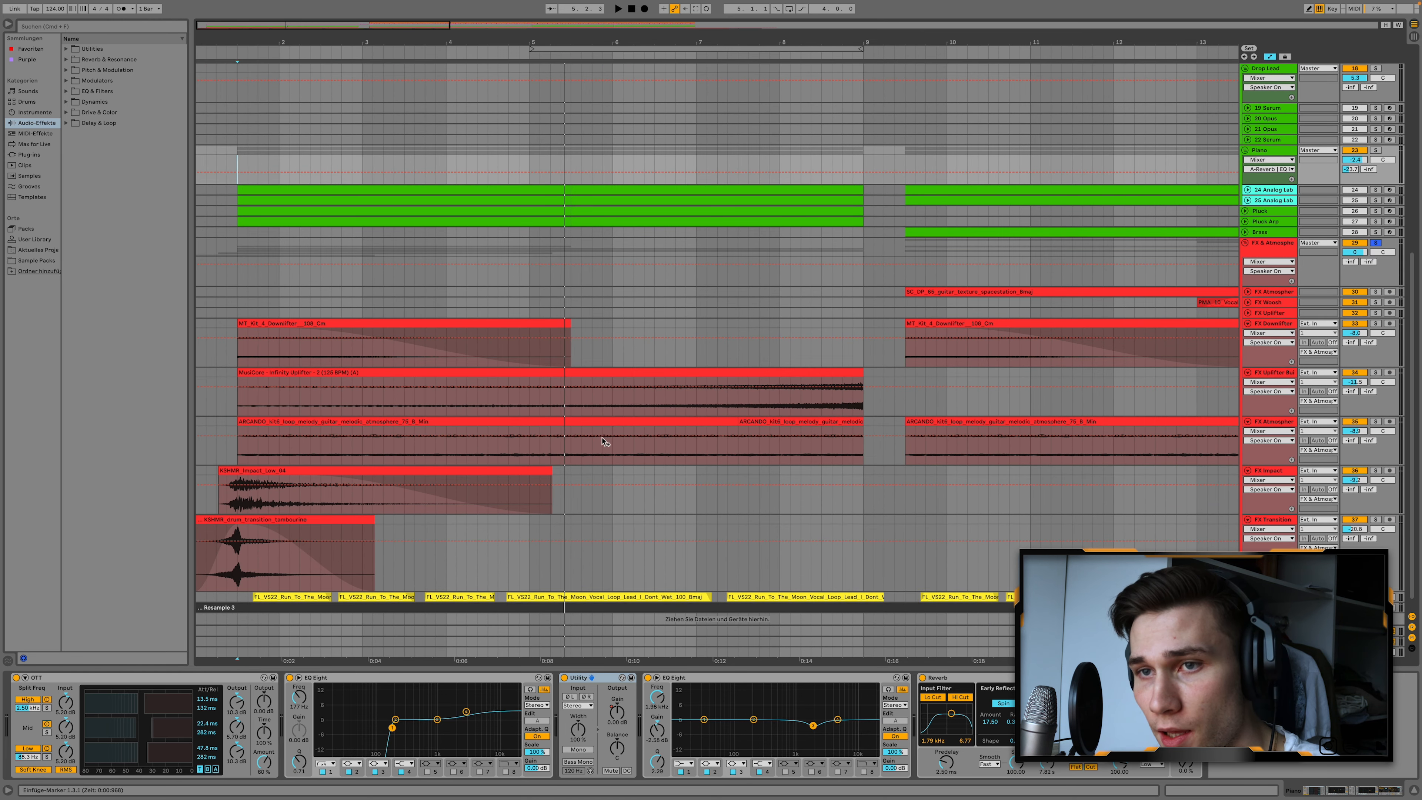
Solo the FX Downlifter track and play its first clip.
{"action": "left_click", "coordinate": [286, 324]}
{"action": "left_click", "coordinate": [1376, 324]}
{"action": "key", "text": "space"}
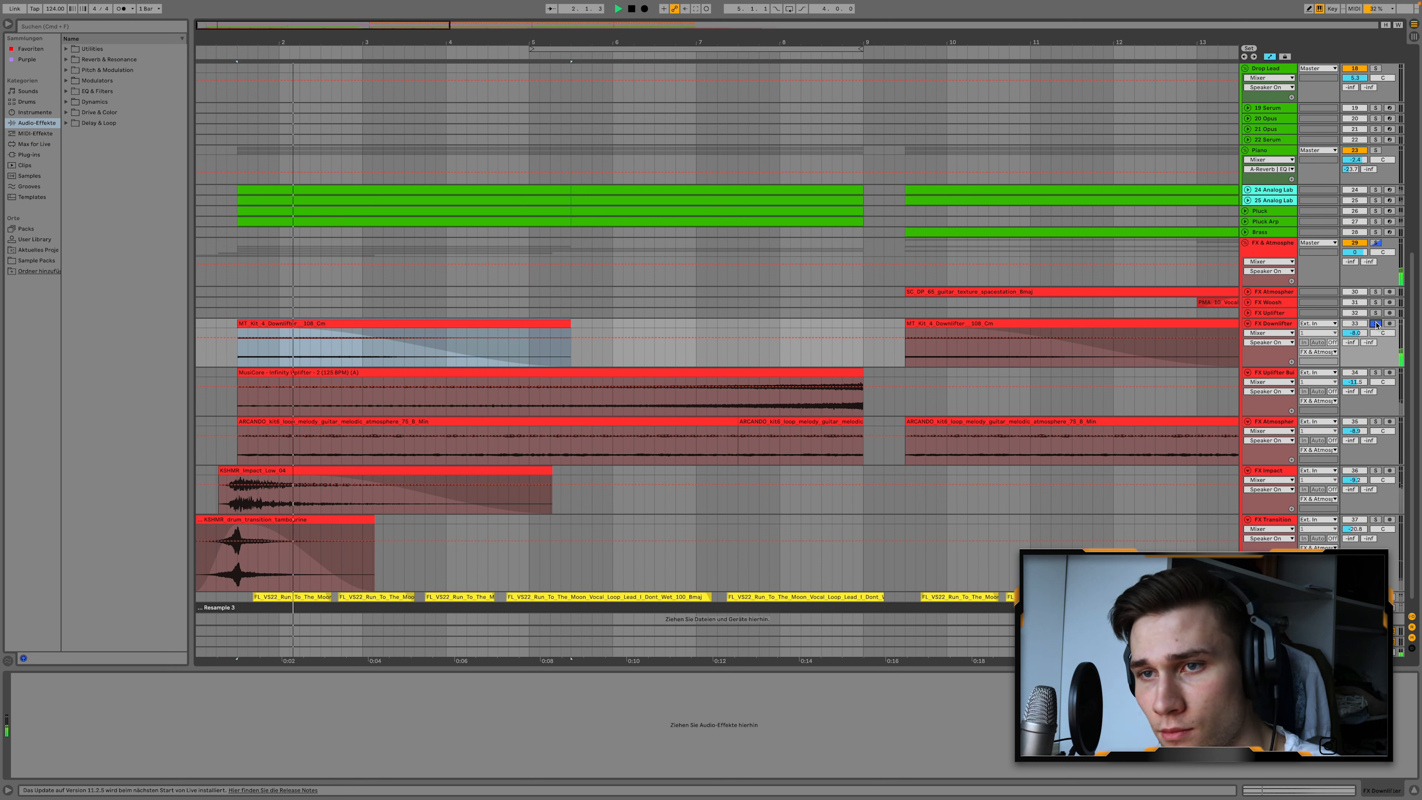
Audition the build-up Uplifter track and the guitar Atmosphere track by soloing one after the other during playback.
{"action": "left_click", "coordinate": [1377, 373]}
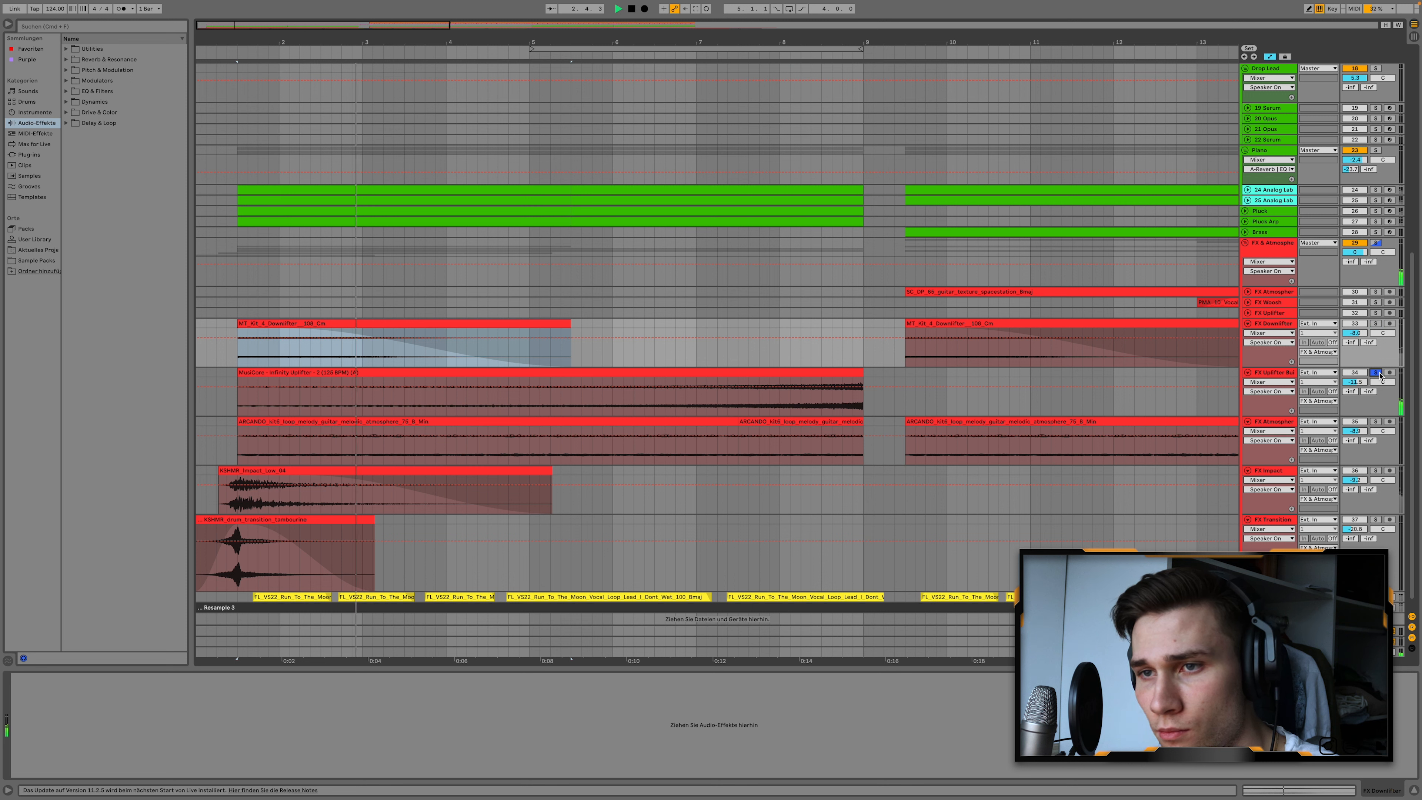
{"action": "left_click", "coordinate": [1375, 421]}
{"action": "left_click", "coordinate": [641, 57]}
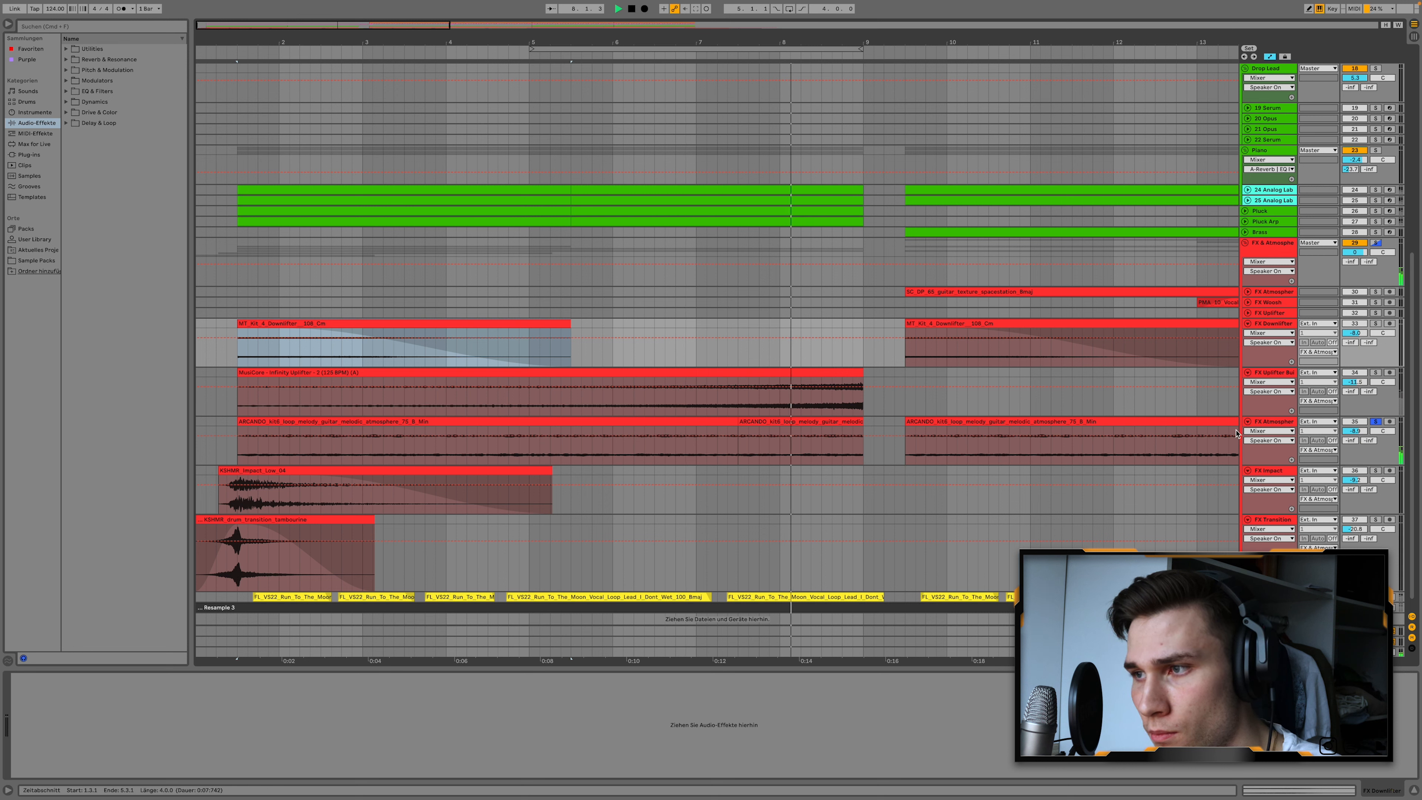
Audition the low-end FX Impact track and the tambourine FX Transition track by soloing them in turn.
{"action": "left_click", "coordinate": [1376, 471]}
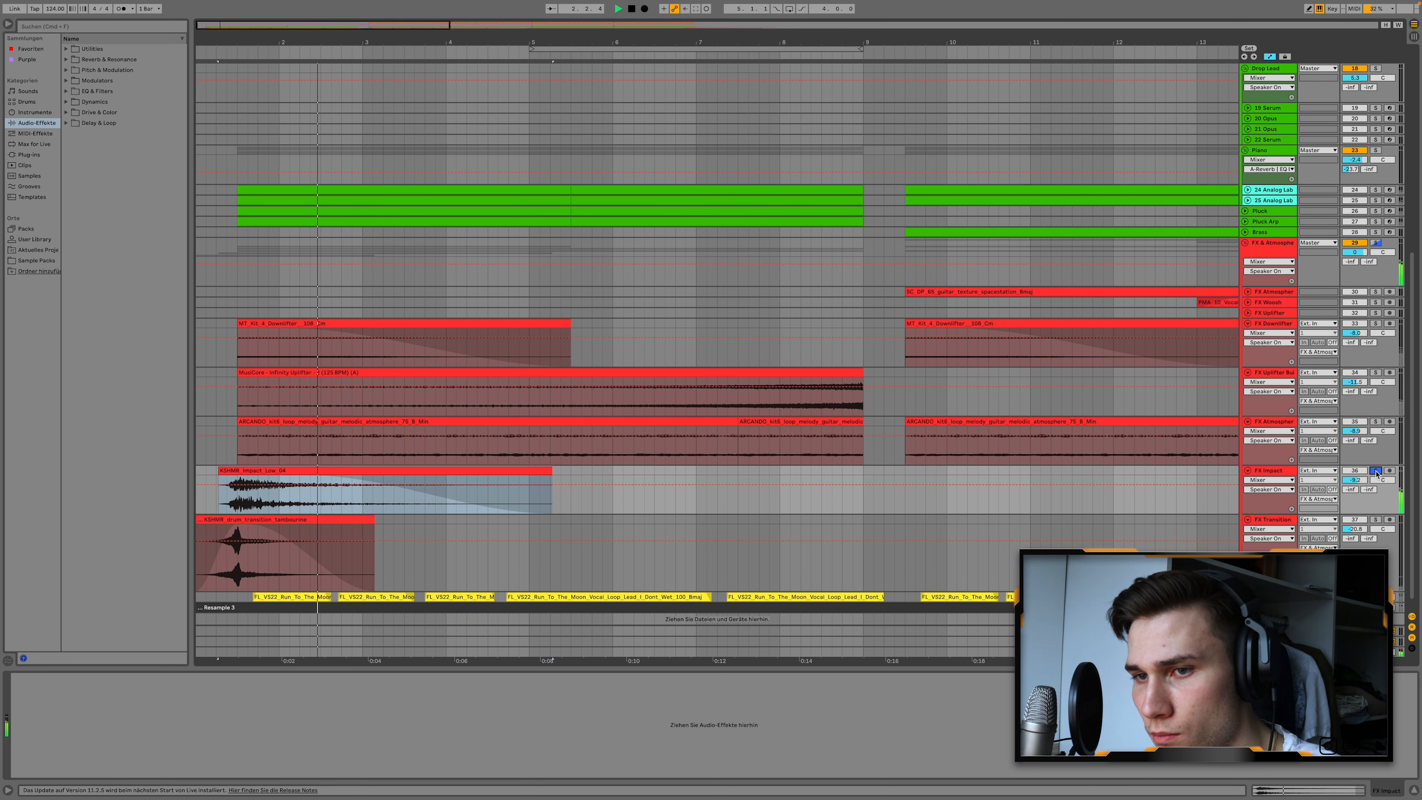
{"action": "left_click", "coordinate": [1376, 520]}
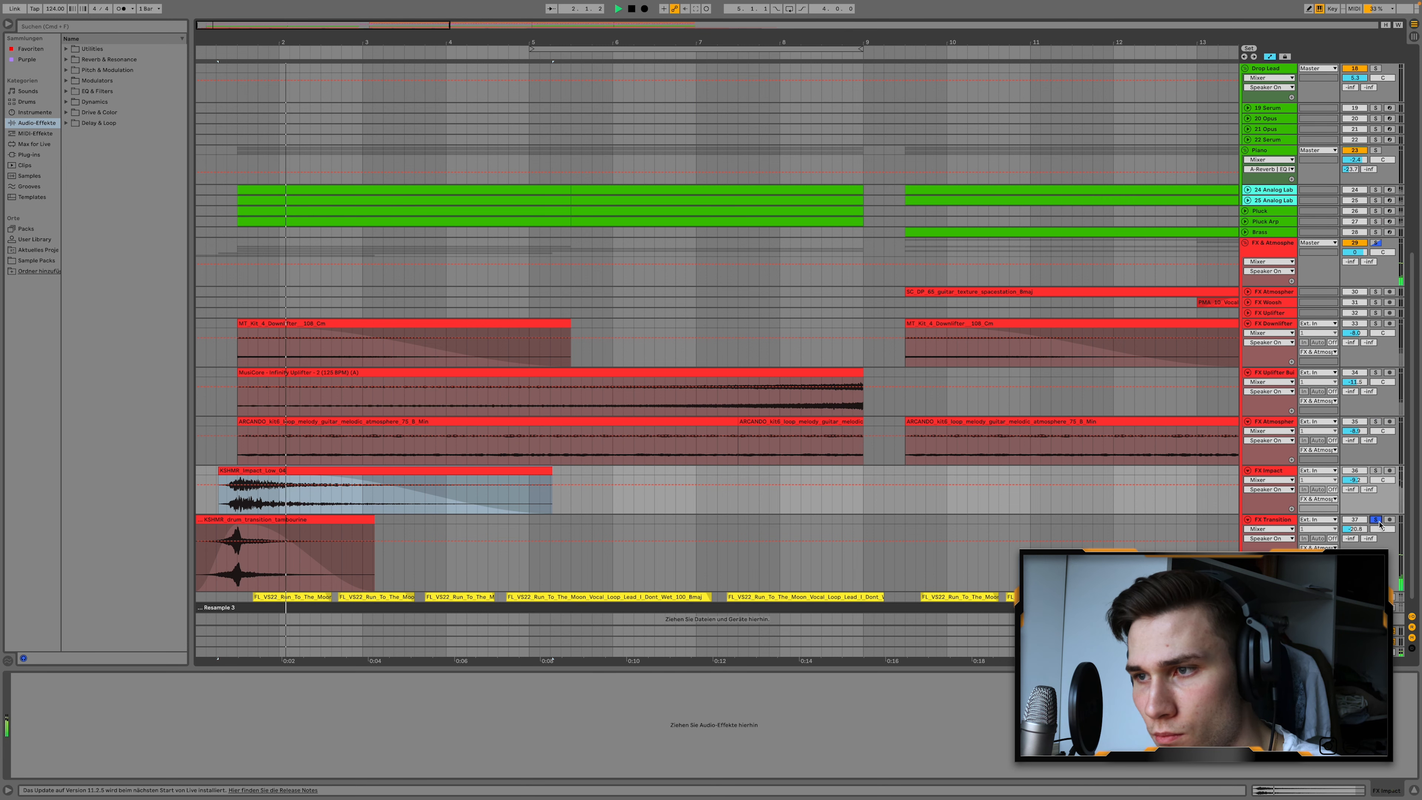
{"action": "left_click", "coordinate": [1376, 520]}
Solo the Vocals track.
{"action": "scroll", "coordinate": [958, 509], "scroll_direction": "down", "scroll_amount": 2}
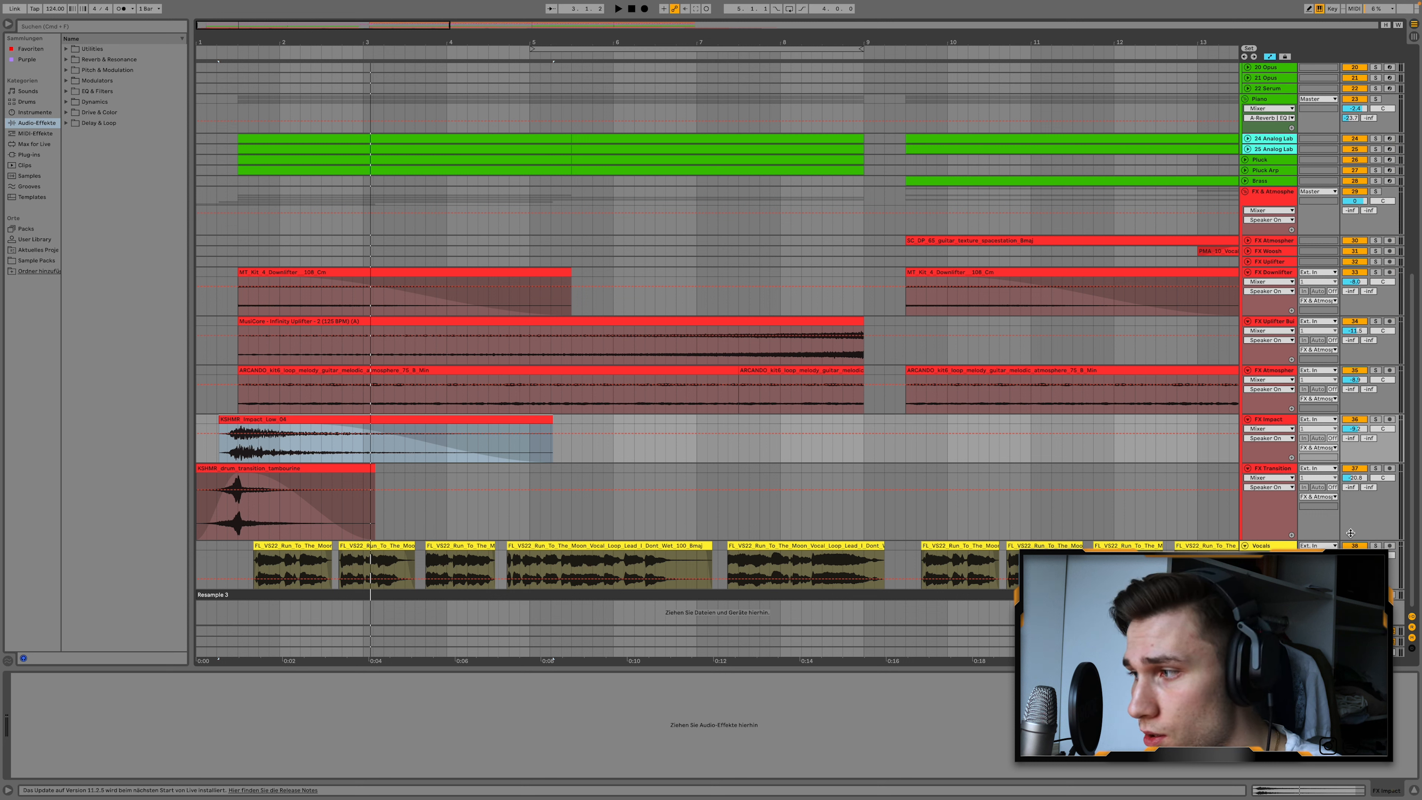
{"action": "left_click", "coordinate": [1376, 545]}
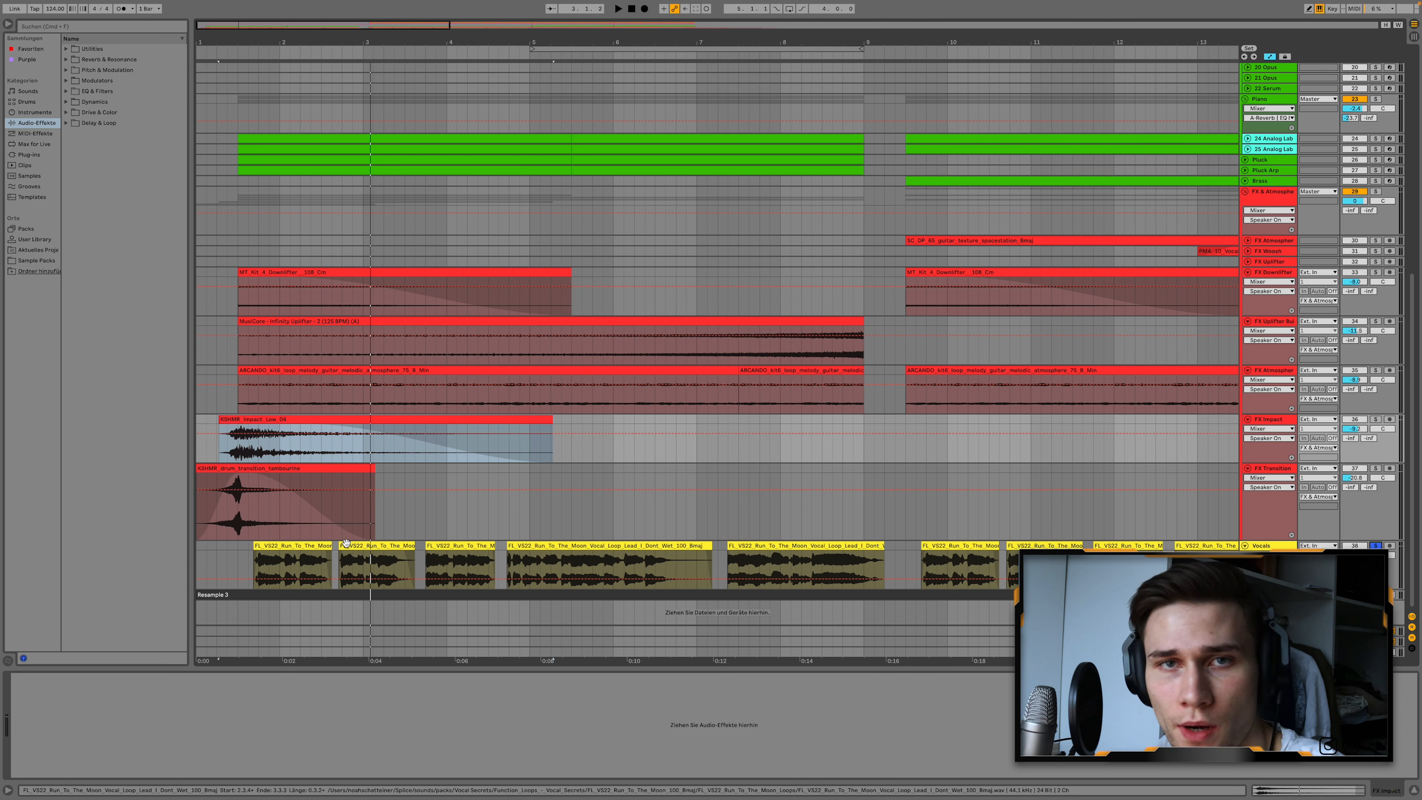
Select the first vocal clip and play the soloed Vocals track.
{"action": "left_click", "coordinate": [329, 560]}
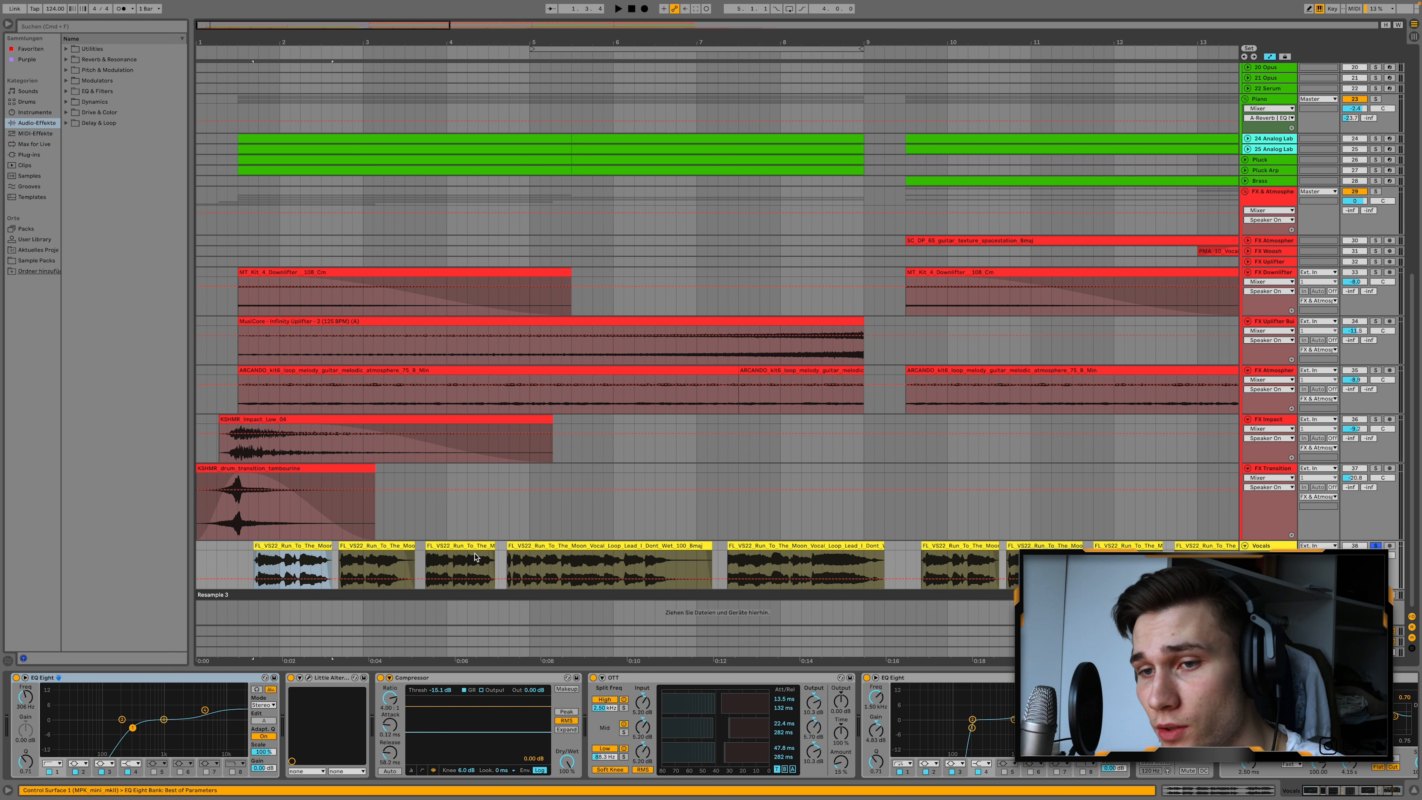
{"action": "key", "text": "space"}
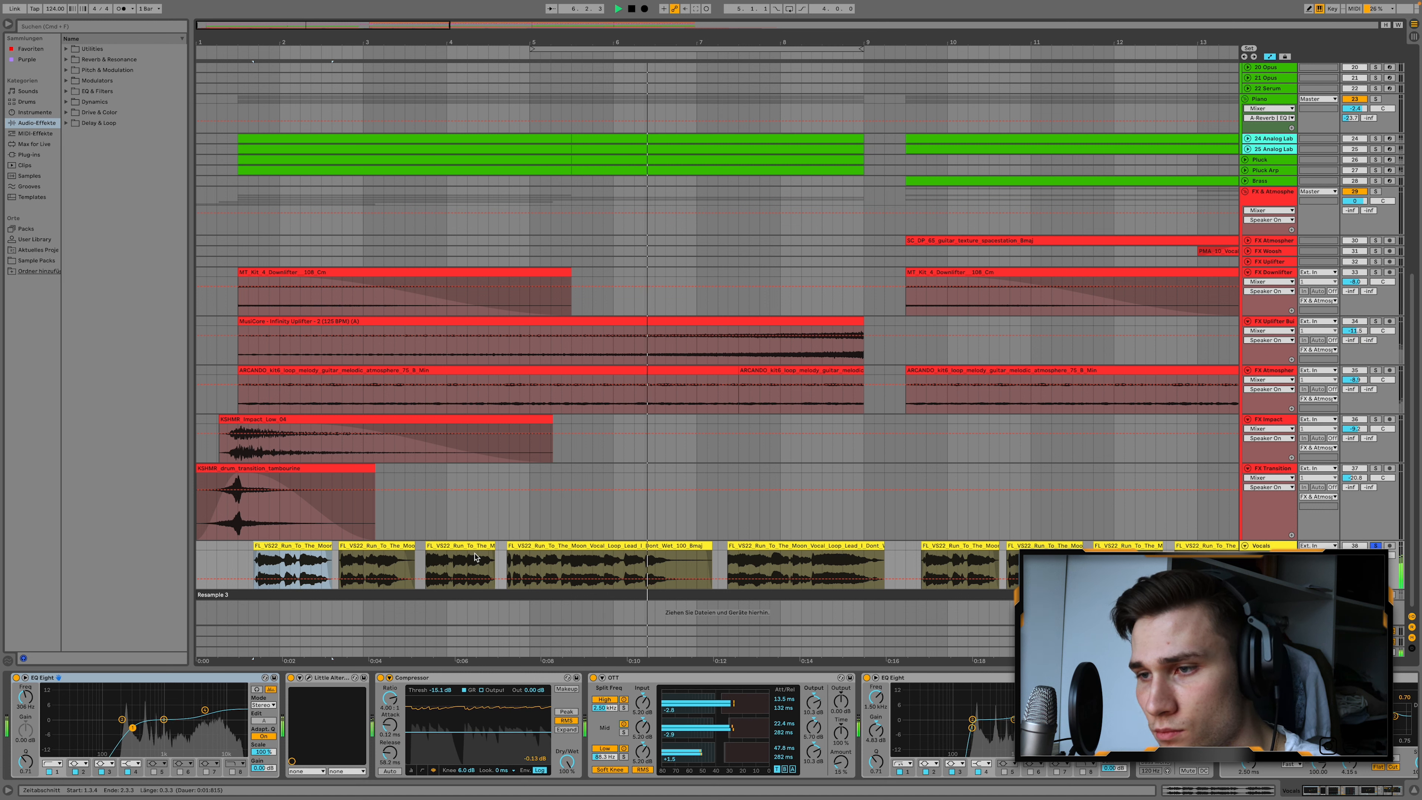
{"action": "key", "text": "space"}
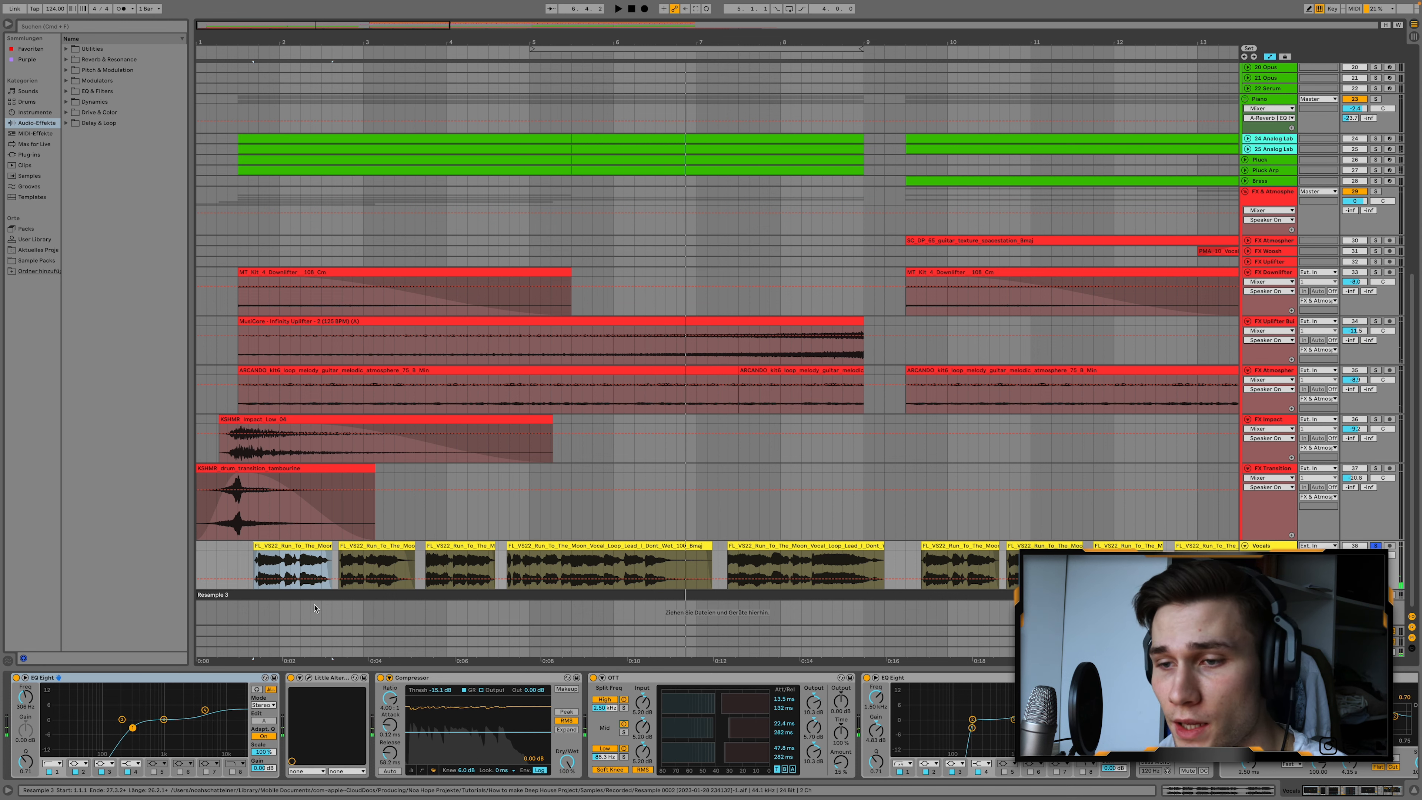
Collapse every device in the Vocals chain, from the first EQ Eight through Little AlterBoy, Compressor and OTT to Reverb.
{"action": "scroll", "coordinate": [1036, 682], "scroll_direction": "right", "scroll_amount": 3}
{"action": "scroll", "coordinate": [1009, 689], "scroll_direction": "left", "scroll_amount": 3}
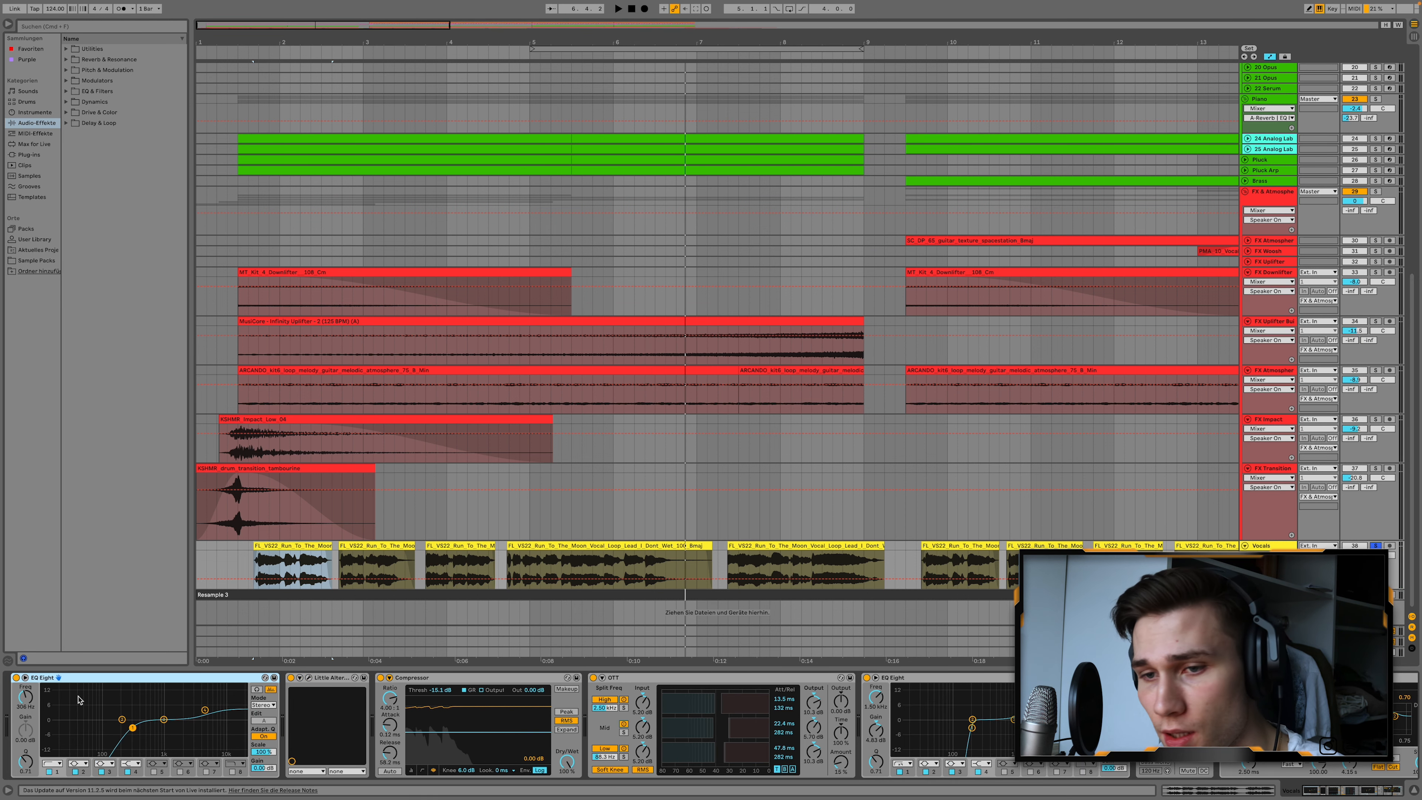
{"action": "double_click", "coordinate": [76, 678]}
{"action": "double_click", "coordinate": [79, 677]}
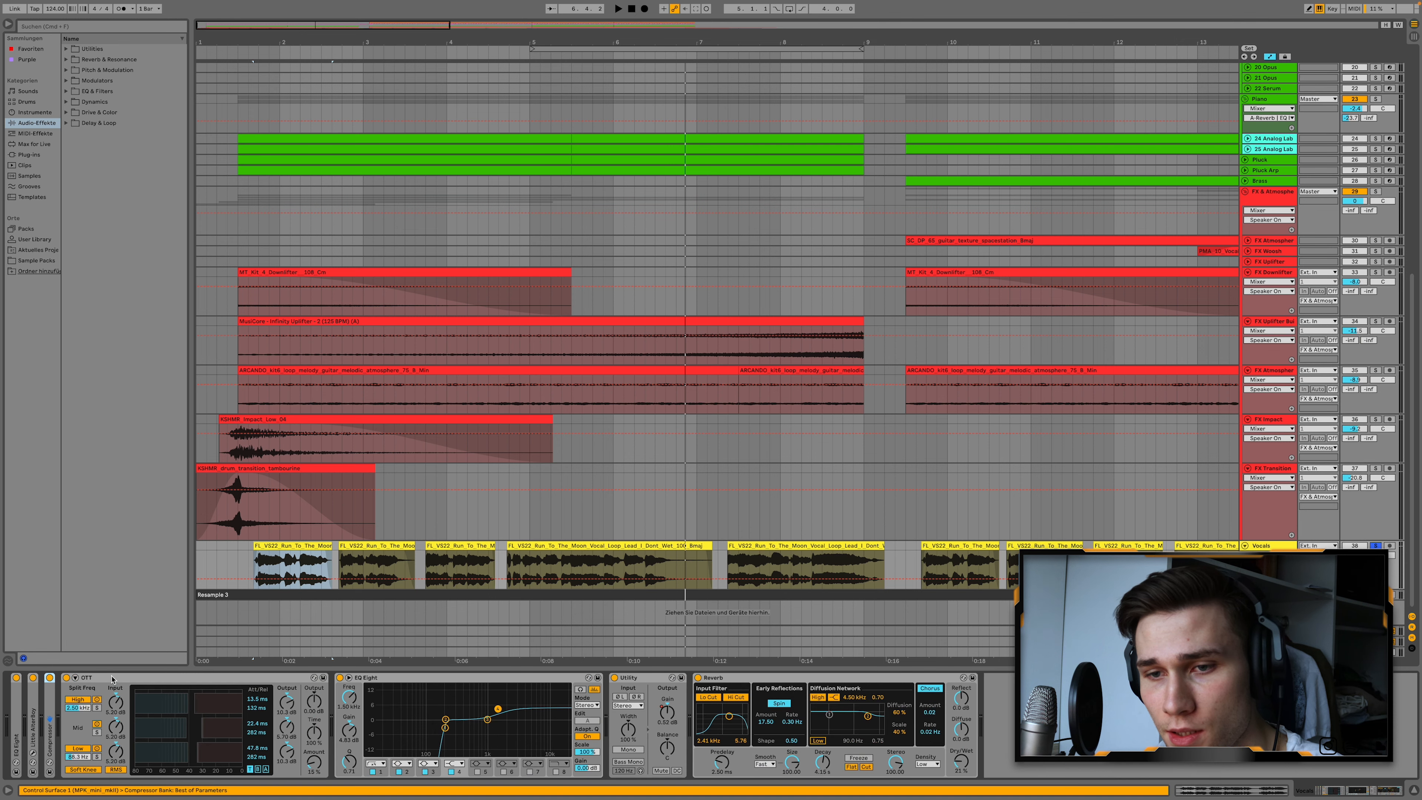
{"action": "double_click", "coordinate": [95, 677]}
{"action": "double_click", "coordinate": [112, 677]}
{"action": "double_click", "coordinate": [129, 678]}
{"action": "double_click", "coordinate": [145, 678]}
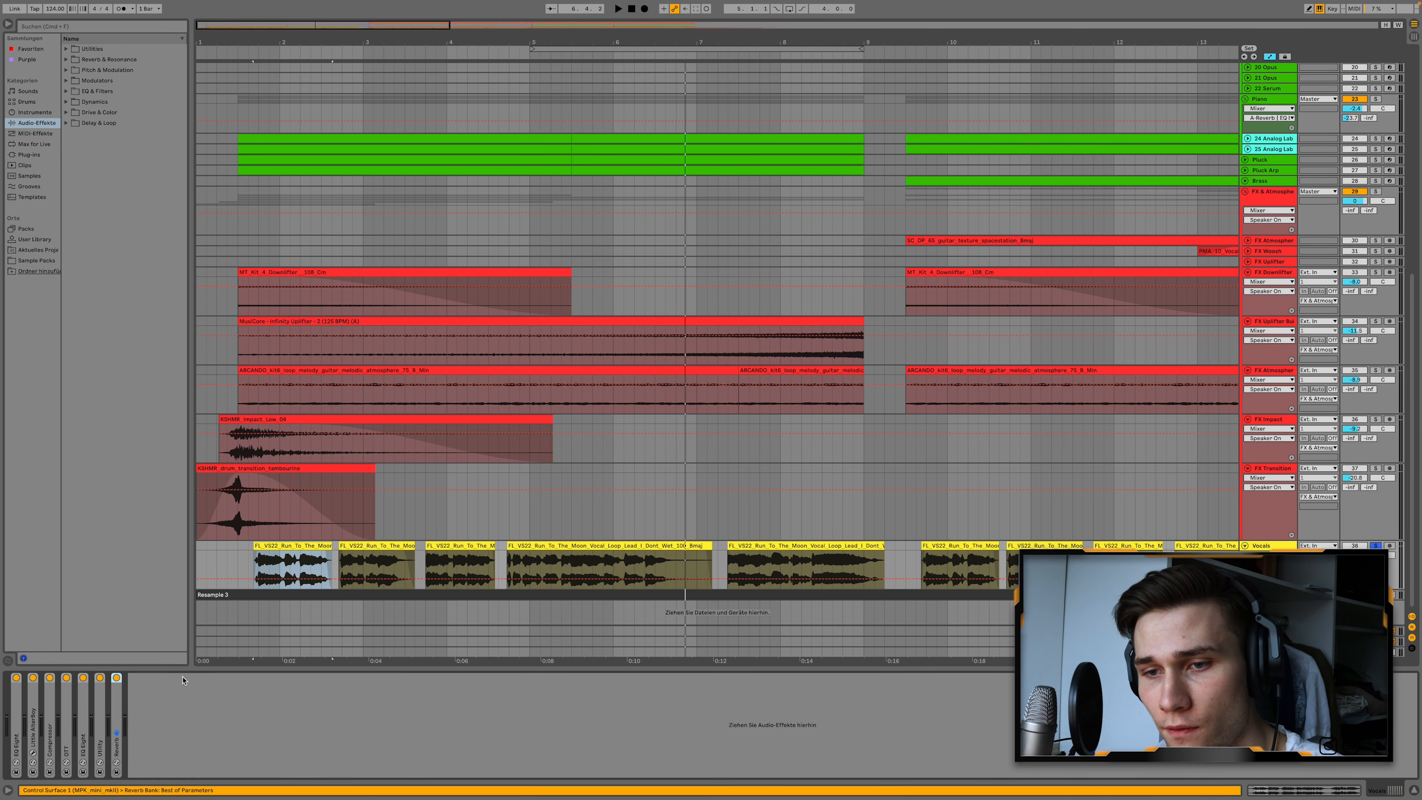
Switch off all devices on the Vocals track to audition the dry vocals, and switch them back on.
{"action": "left_click", "coordinate": [16, 679]}
{"action": "key", "text": "space"}
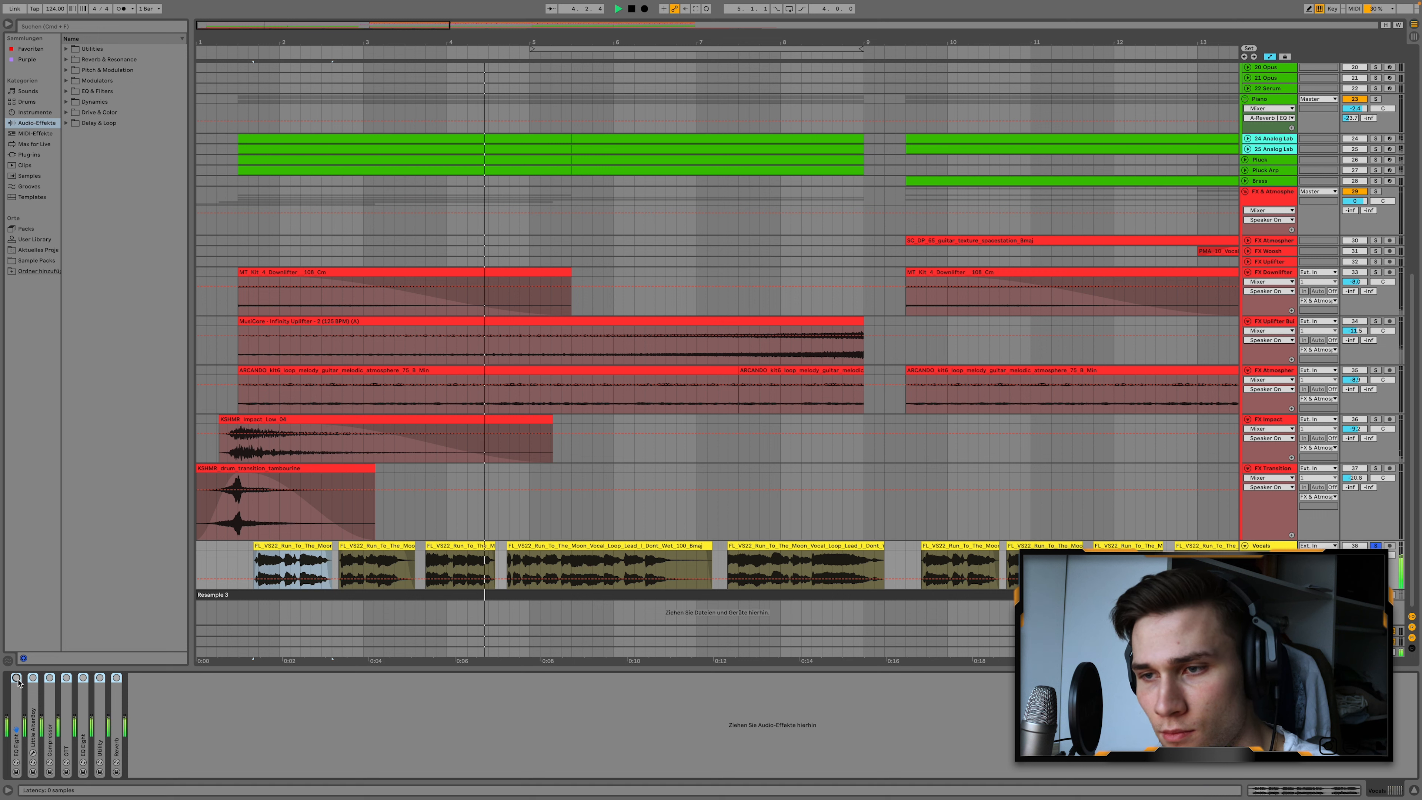
{"action": "key", "text": "space"}
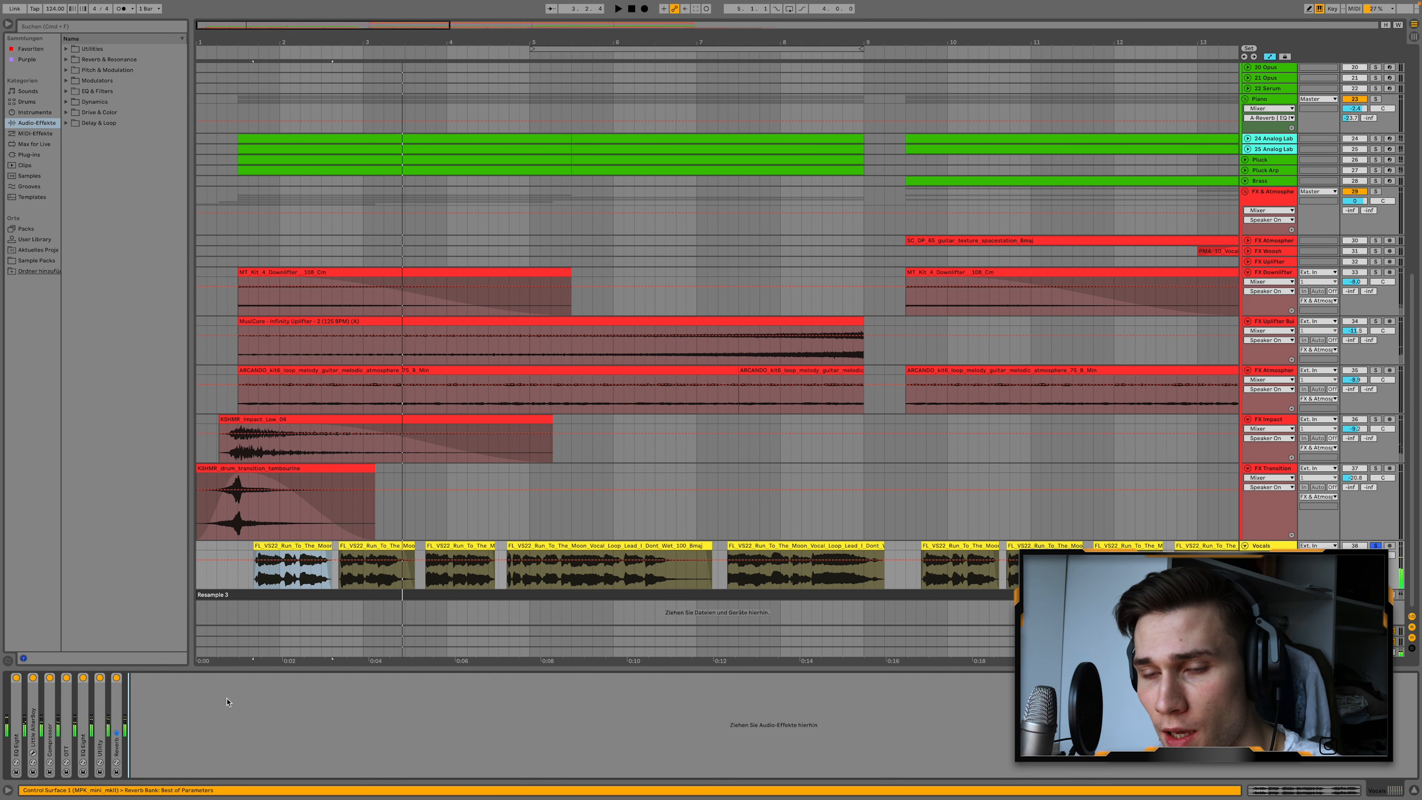
Expand the Little AlterBoy device on the Vocals track and open its plug-in window to examine the pitch and formant settings.
{"action": "double_click", "coordinate": [28, 715]}
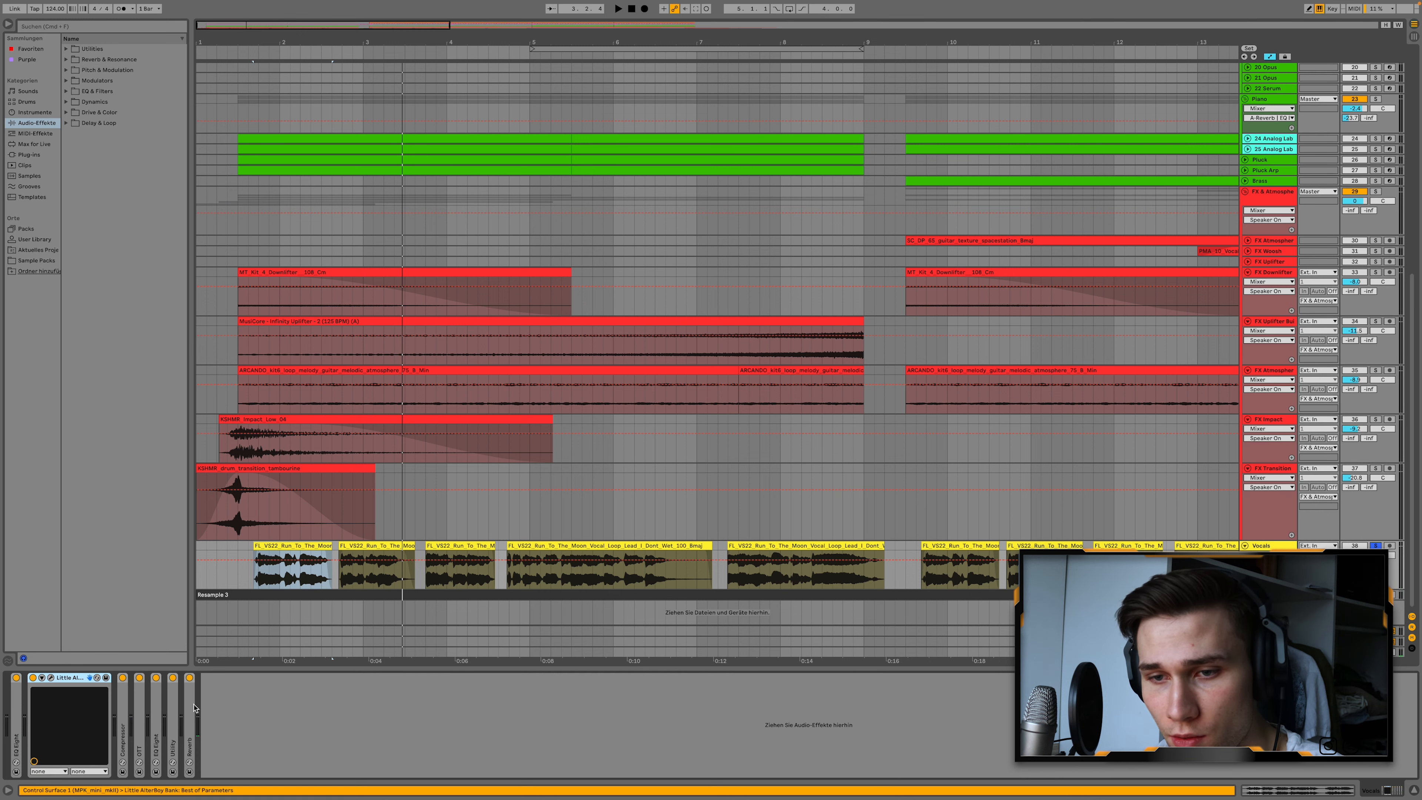
{"action": "left_click", "coordinate": [51, 678]}
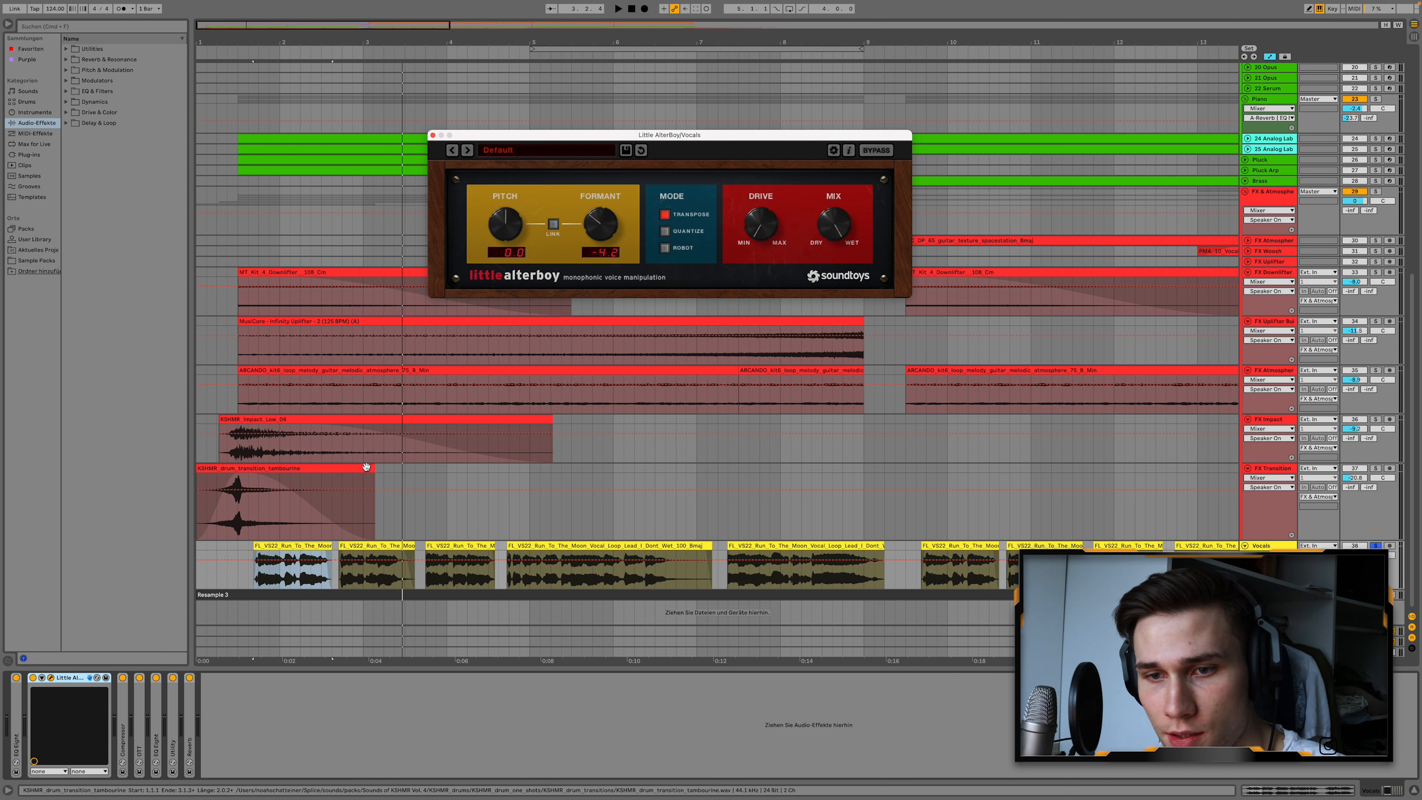
{"action": "left_click", "coordinate": [85, 679]}
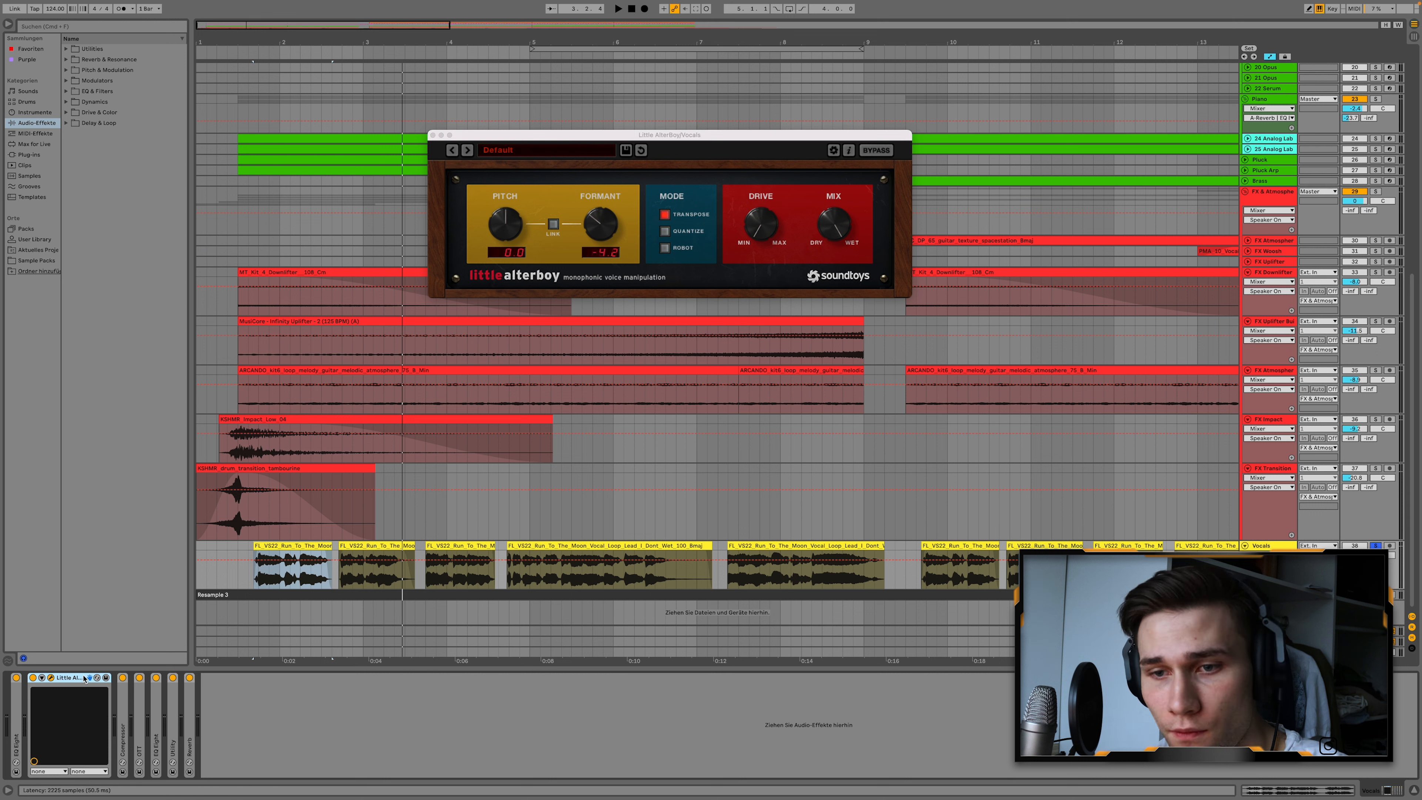
Compare the first vocal clip with Little AlterBoy bypassed and with it enabled.
{"action": "left_click", "coordinate": [33, 679]}
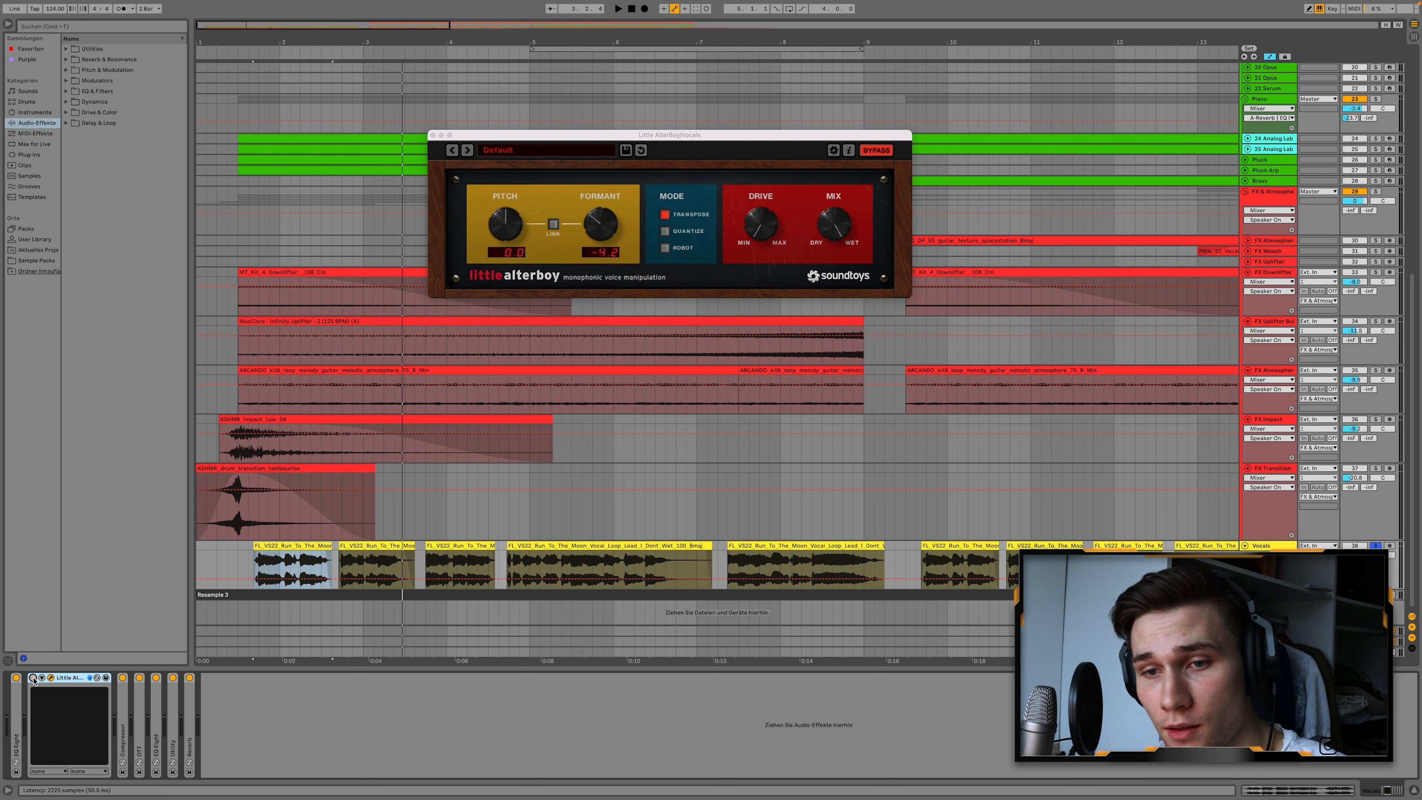
{"action": "key", "text": "space"}
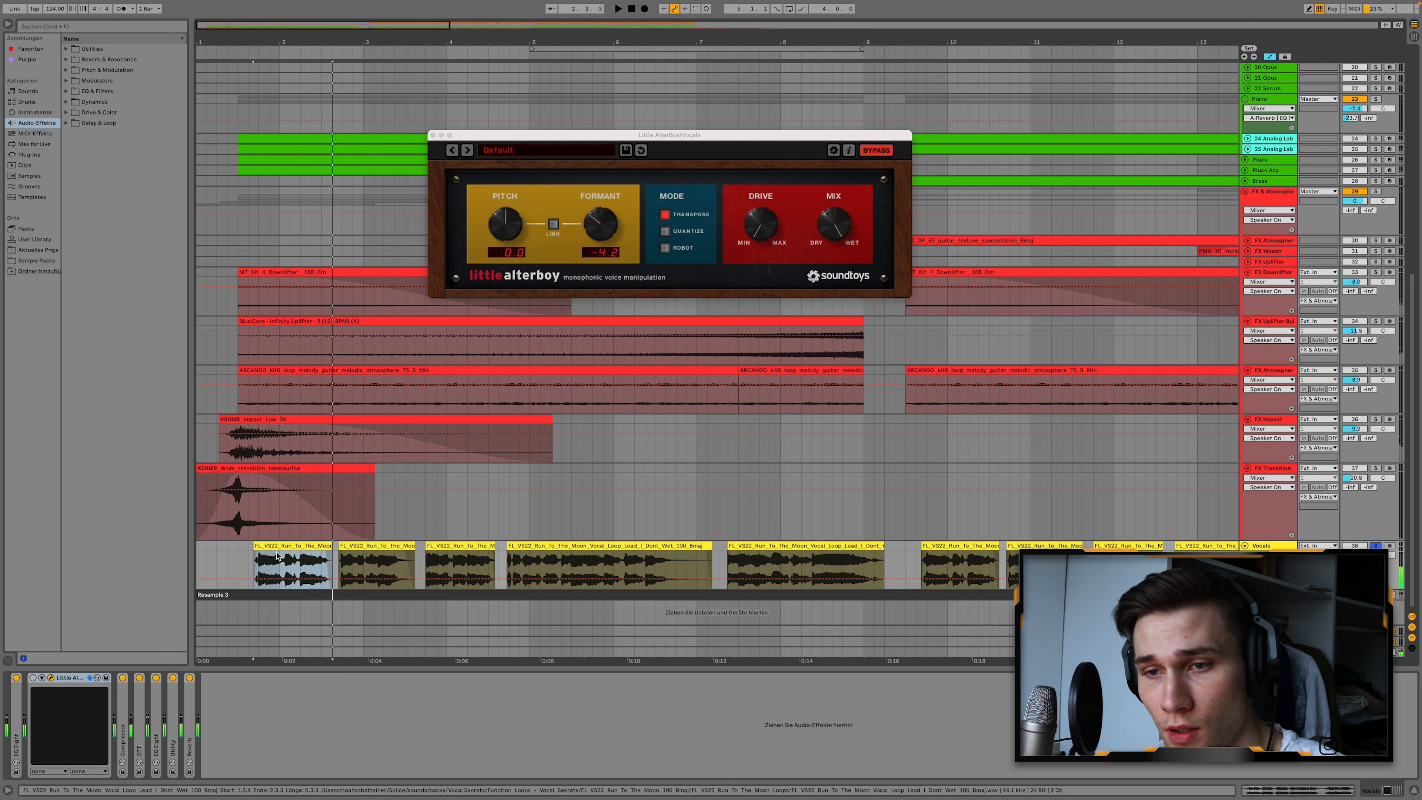
{"action": "left_click", "coordinate": [33, 679]}
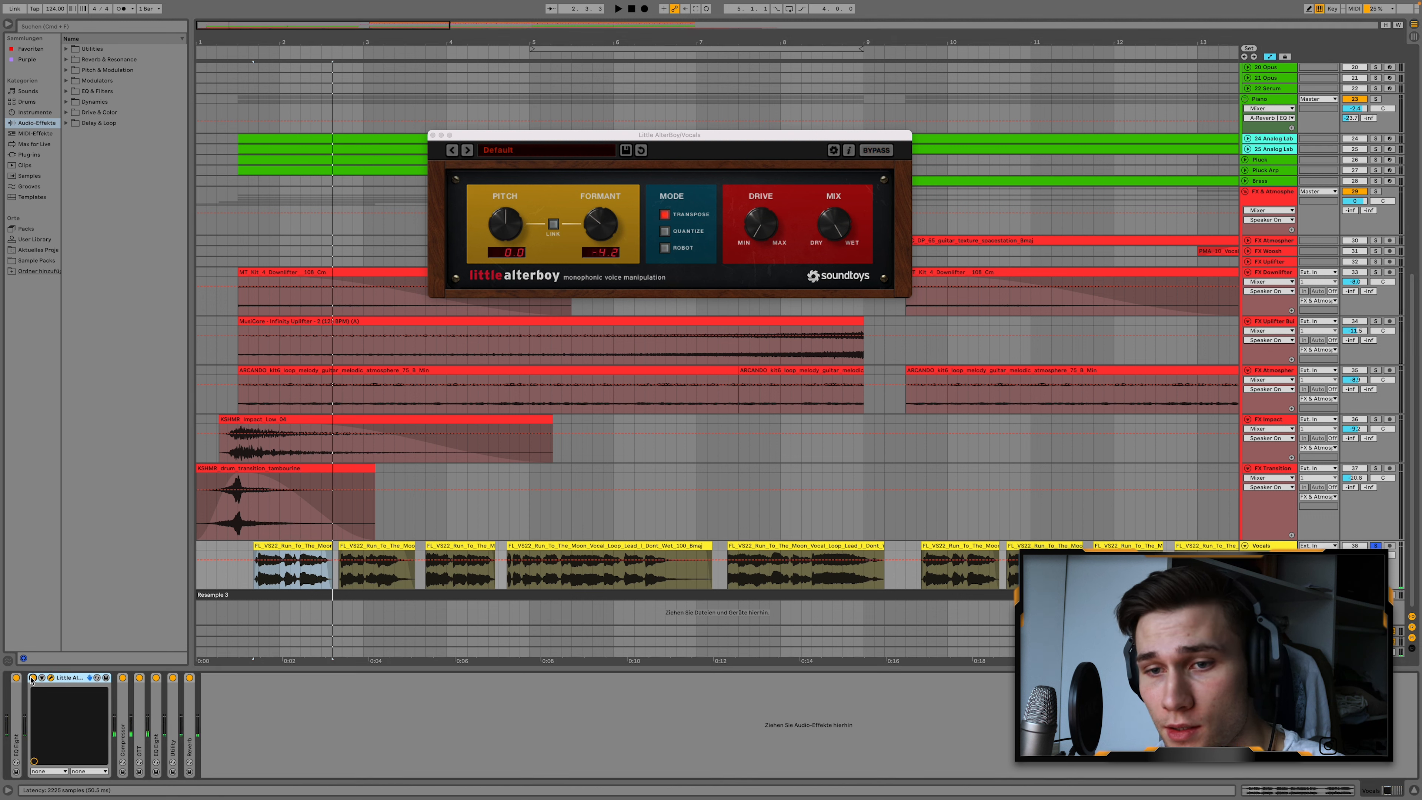
{"action": "key", "text": "space"}
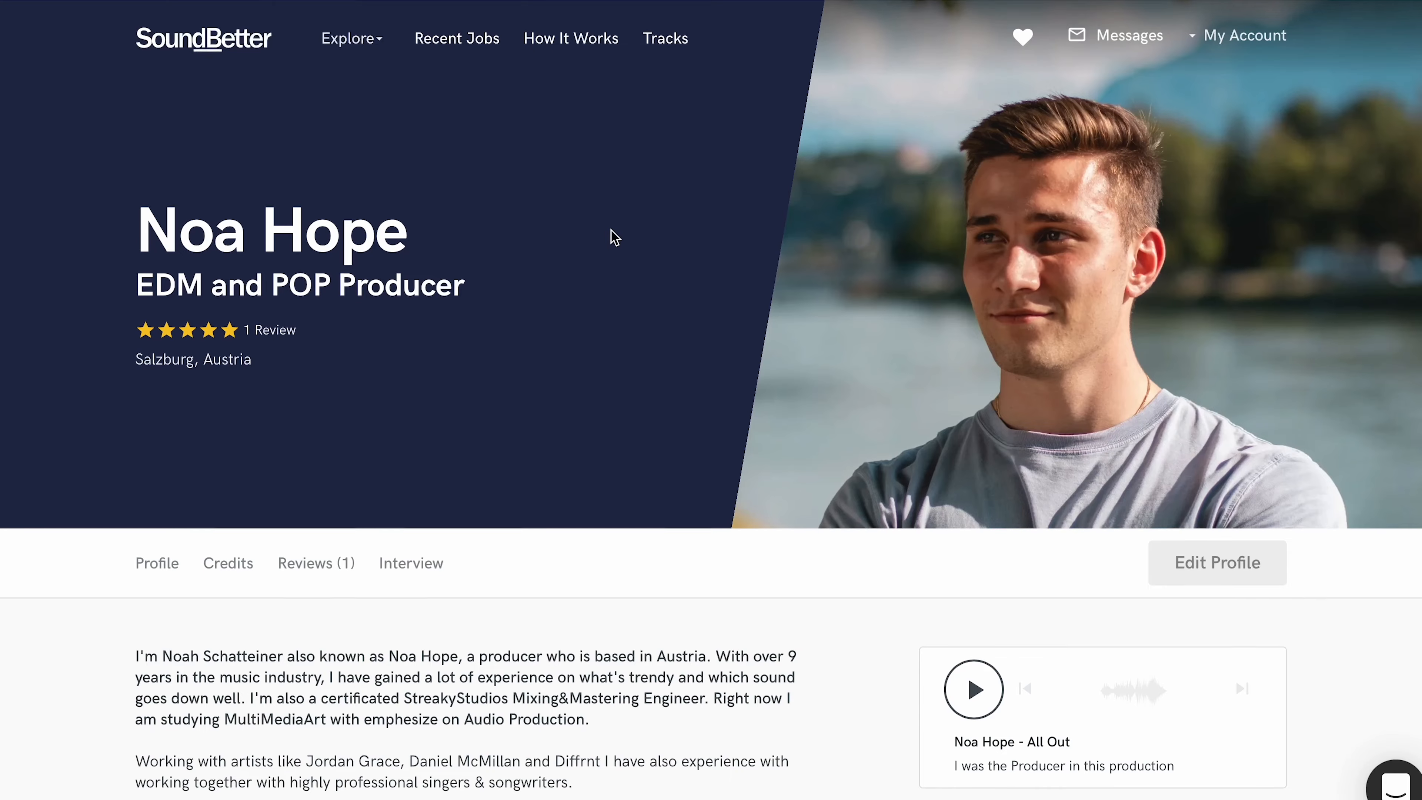
Switch to the producer's SoundBetter profile page and look through the bio, services, reviews and interview.
{"action": "scroll", "coordinate": [614, 236], "scroll_direction": "down", "scroll_amount": 3}
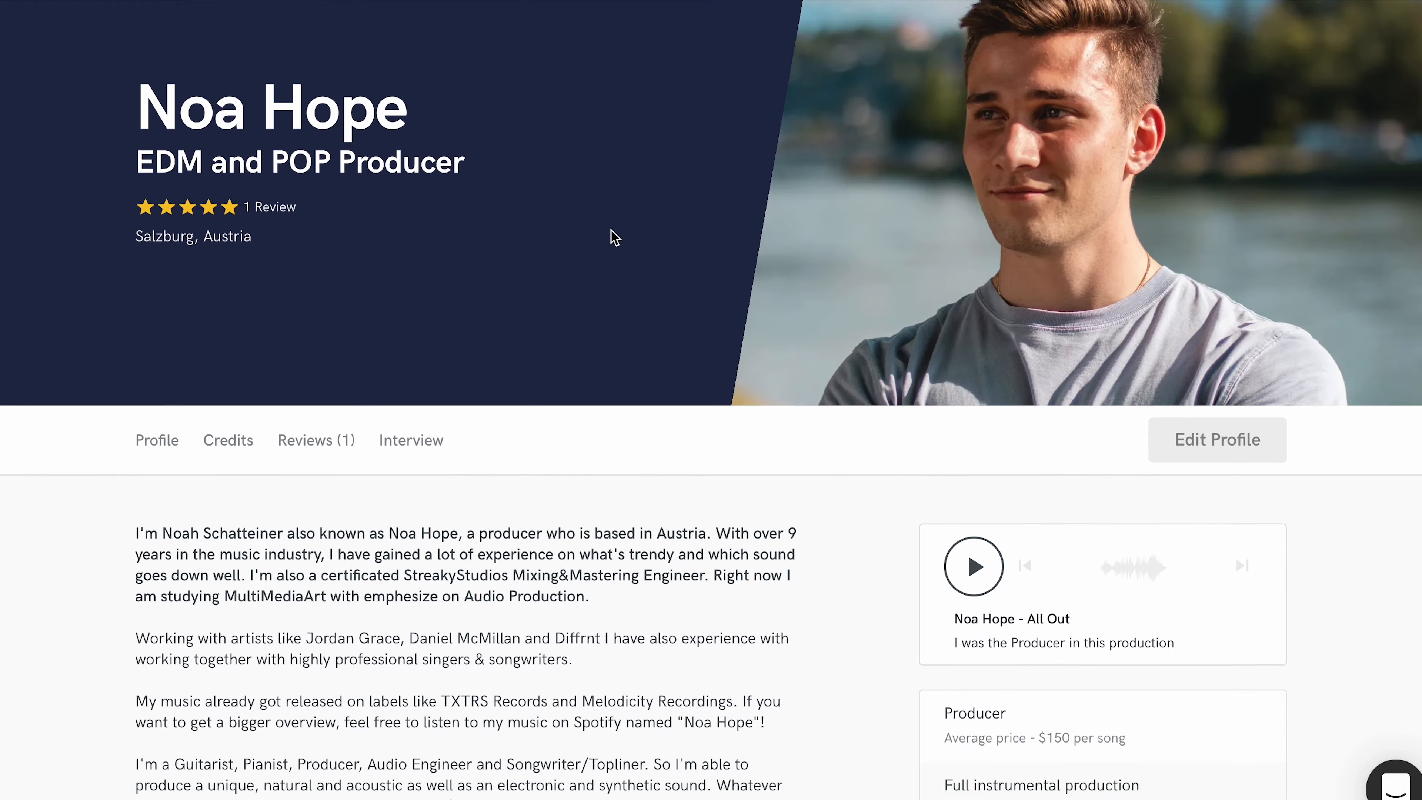
{"action": "scroll", "coordinate": [611, 231], "scroll_direction": "down", "scroll_amount": 7}
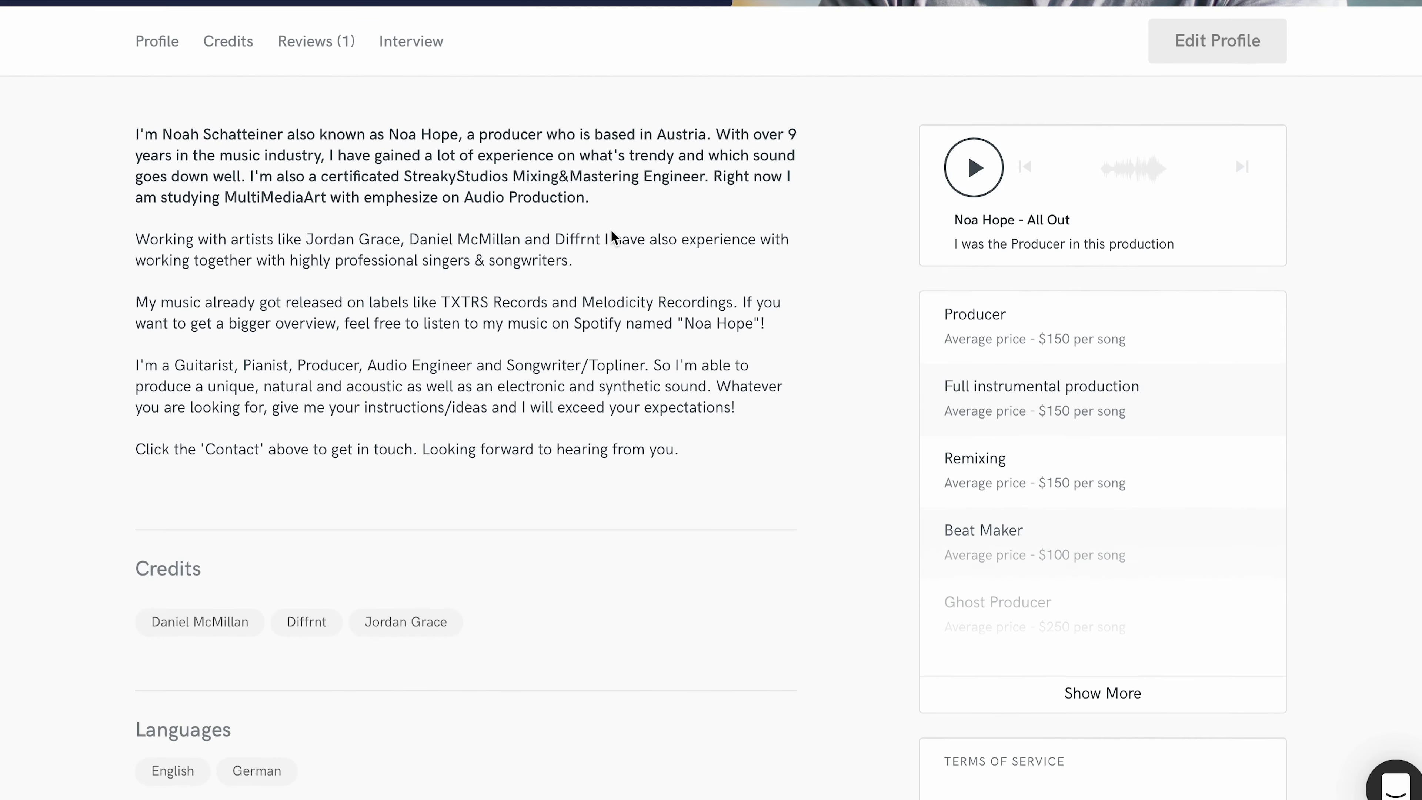
{"action": "scroll", "coordinate": [611, 232], "scroll_direction": "down", "scroll_amount": 9}
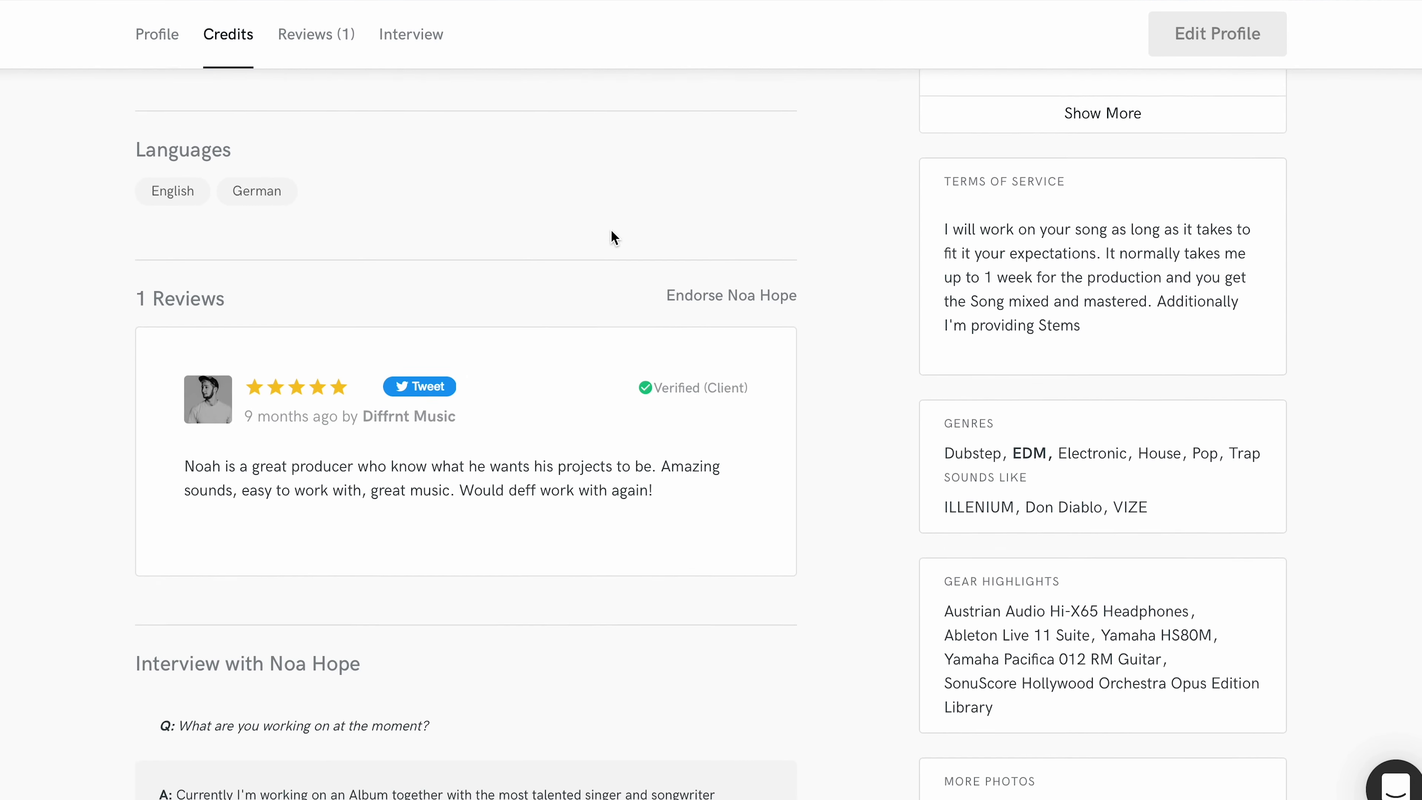
{"action": "scroll", "coordinate": [612, 235], "scroll_direction": "down", "scroll_amount": 12}
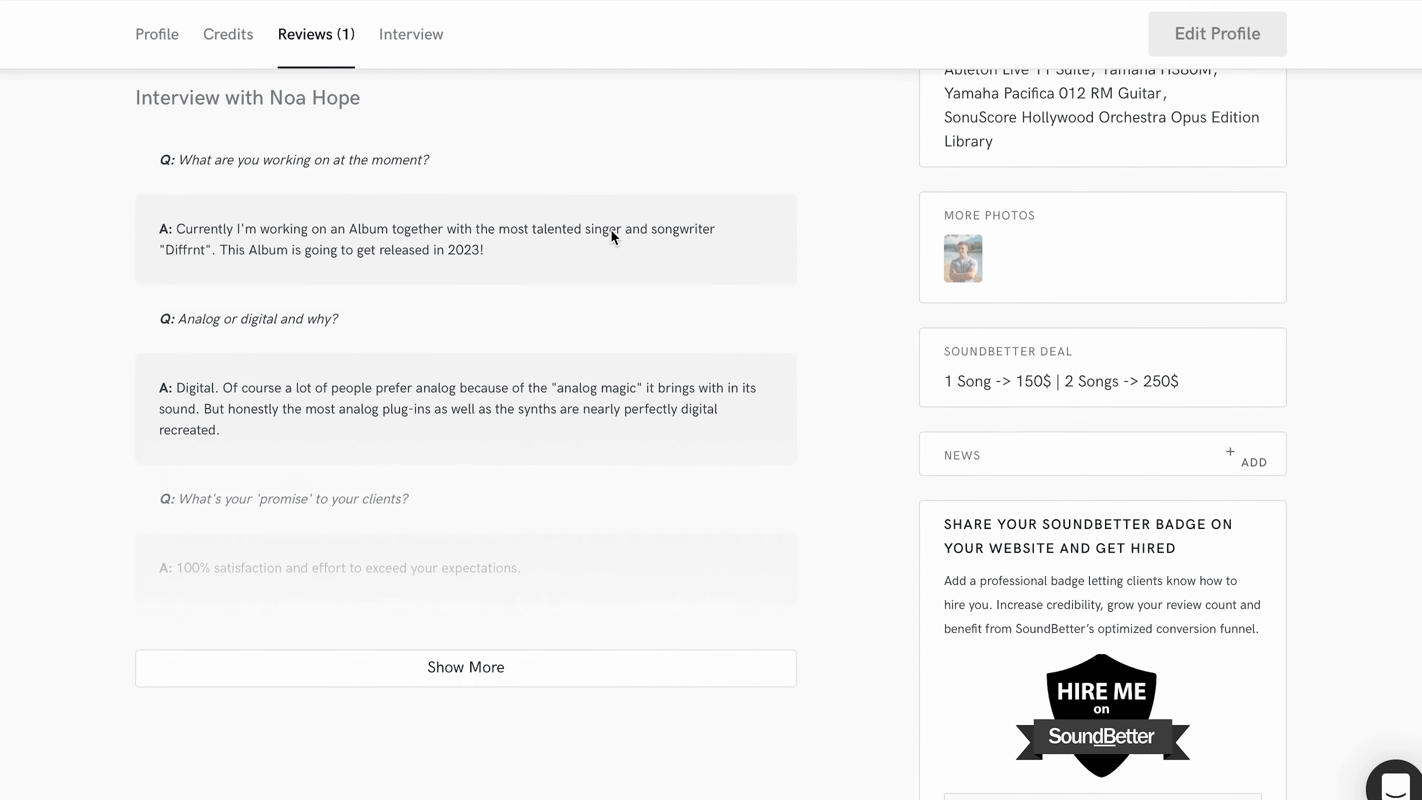
{"action": "scroll", "coordinate": [611, 229], "scroll_direction": "up", "scroll_amount": 20}
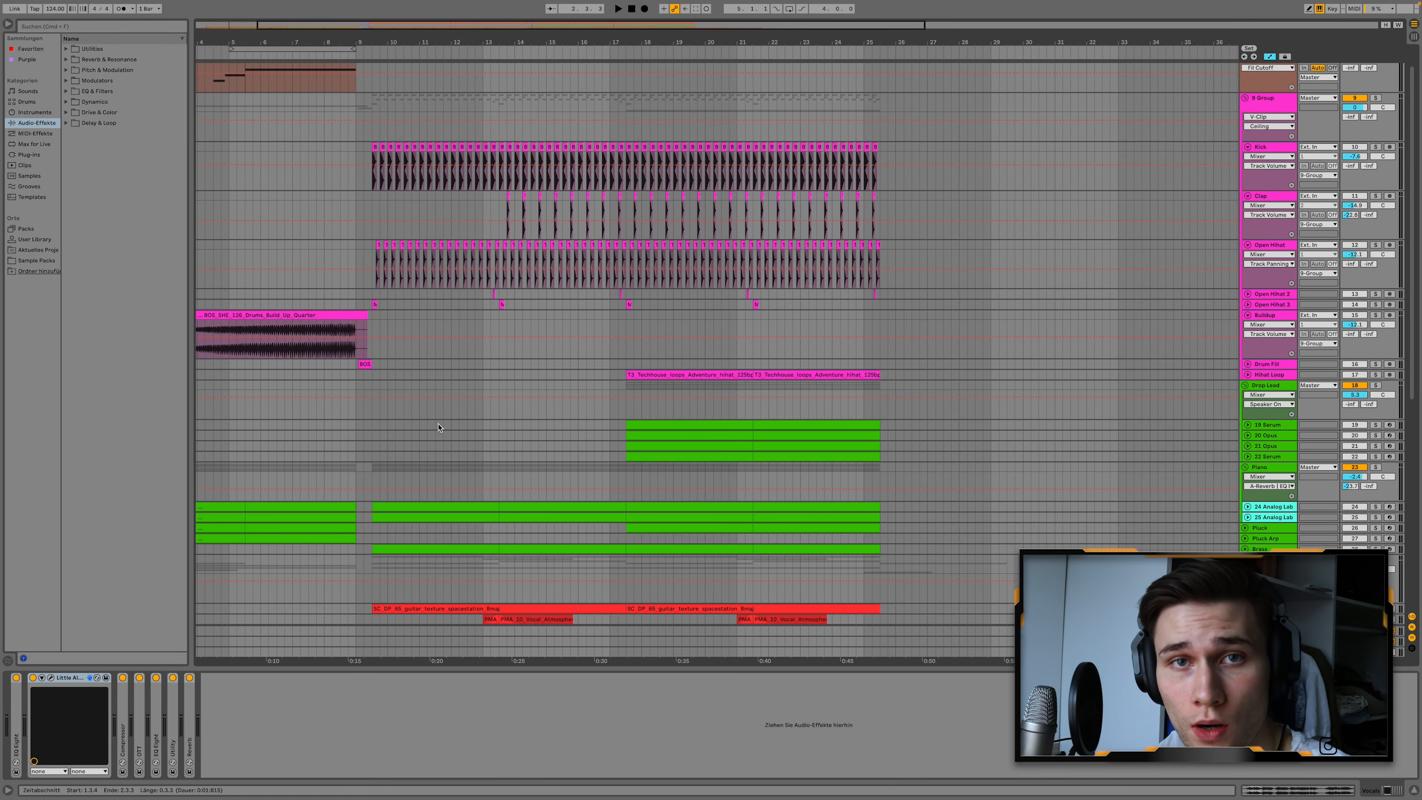
Solo the pink drum group and play the drop from position 9.3.1, where the kick starts.
{"action": "scroll", "coordinate": [1308, 152], "scroll_direction": "up", "scroll_amount": 1}
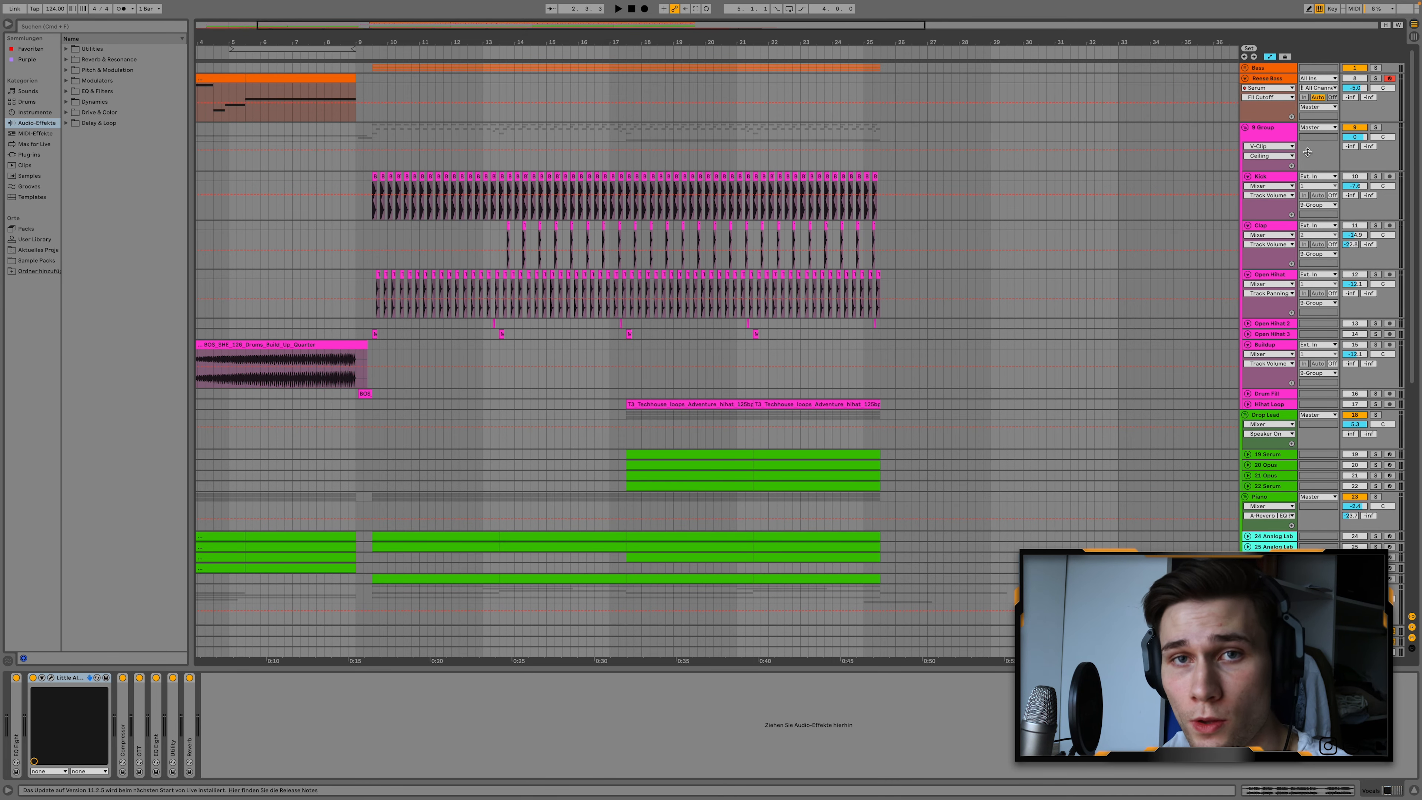
{"action": "left_click", "coordinate": [1375, 127]}
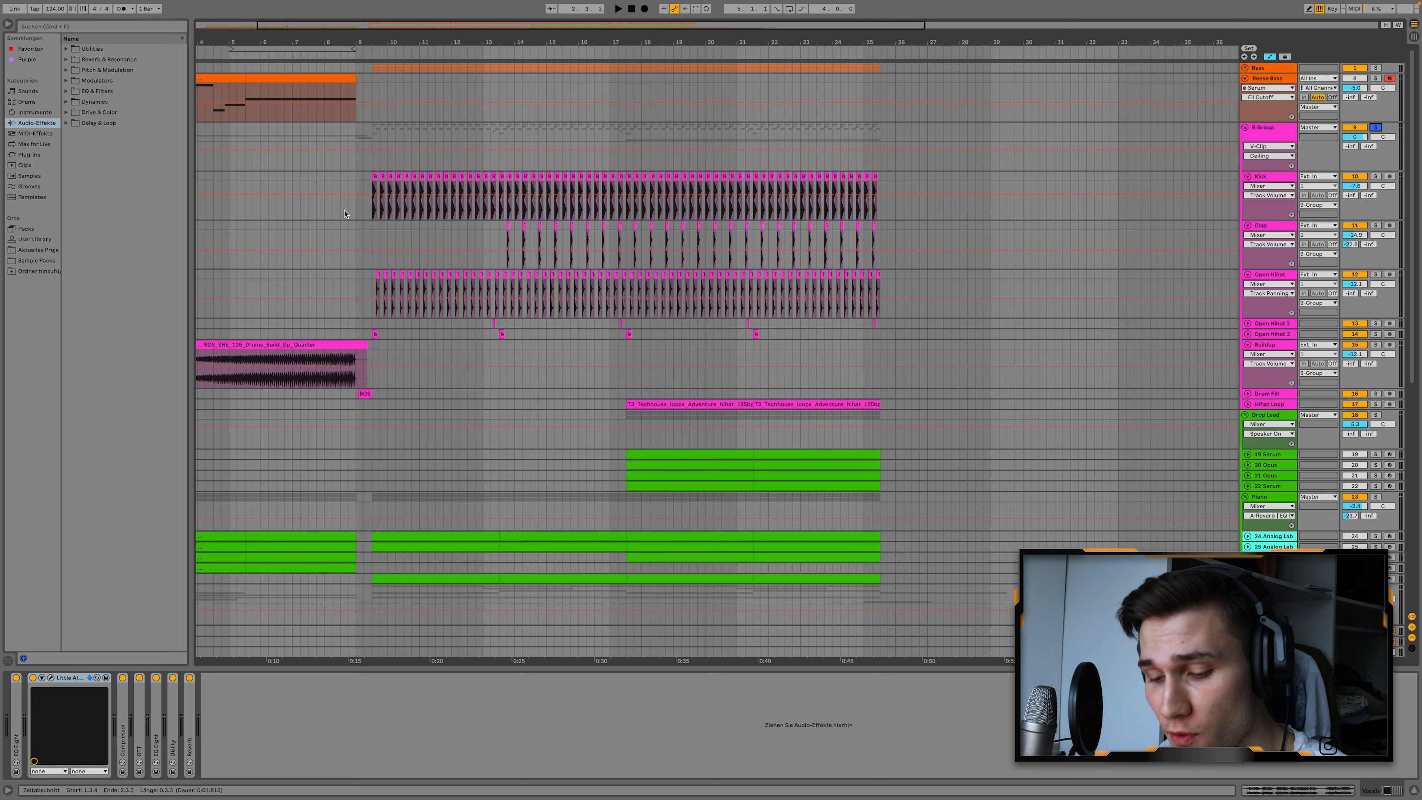
{"action": "scroll", "coordinate": [364, 210], "scroll_direction": "up", "scroll_amount": 5}
{"action": "scroll", "coordinate": [384, 216], "scroll_direction": "up", "scroll_amount": 5}
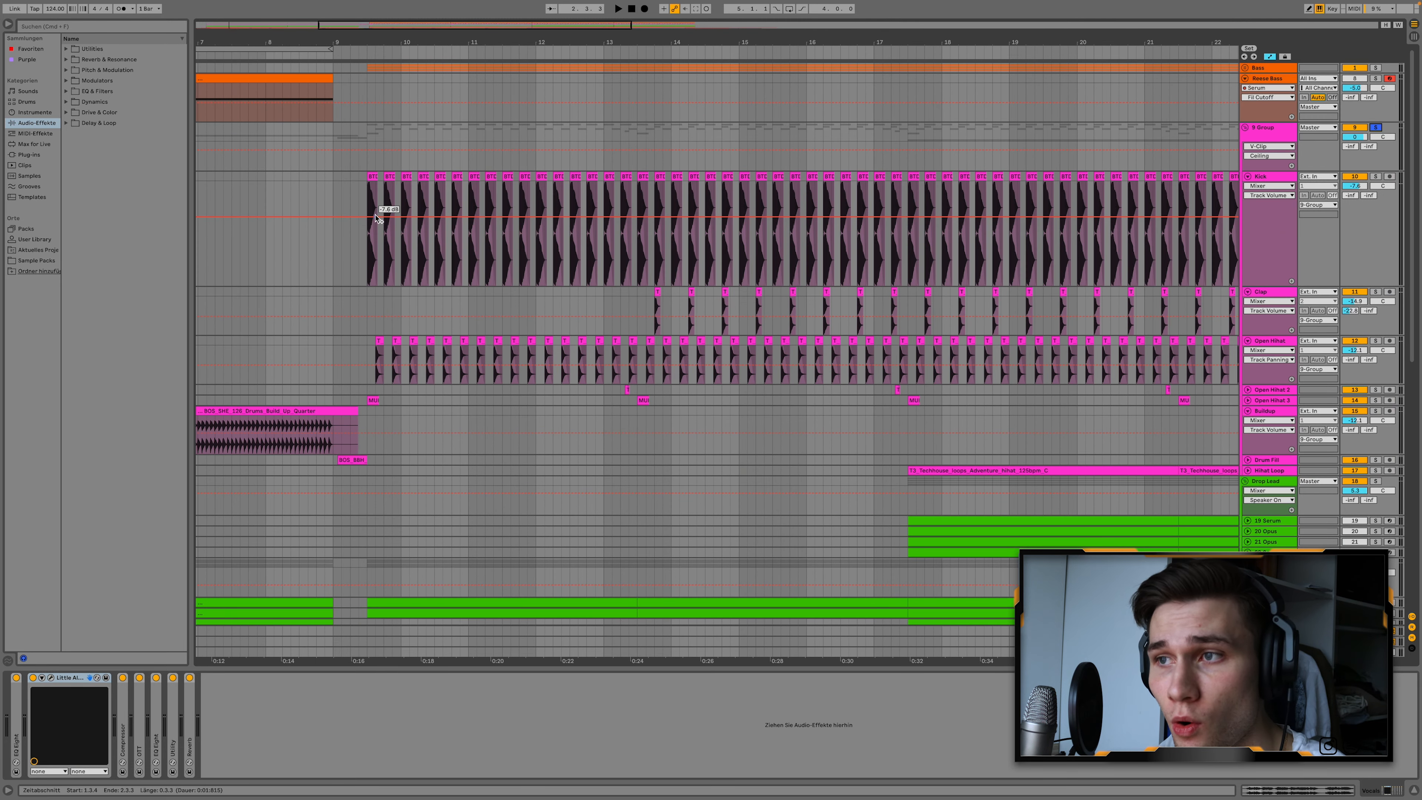
{"action": "scroll", "coordinate": [381, 217], "scroll_direction": "right", "scroll_amount": 2}
{"action": "scroll", "coordinate": [376, 218], "scroll_direction": "right", "scroll_amount": 1}
{"action": "left_click", "coordinate": [303, 159]}
{"action": "key", "text": "space"}
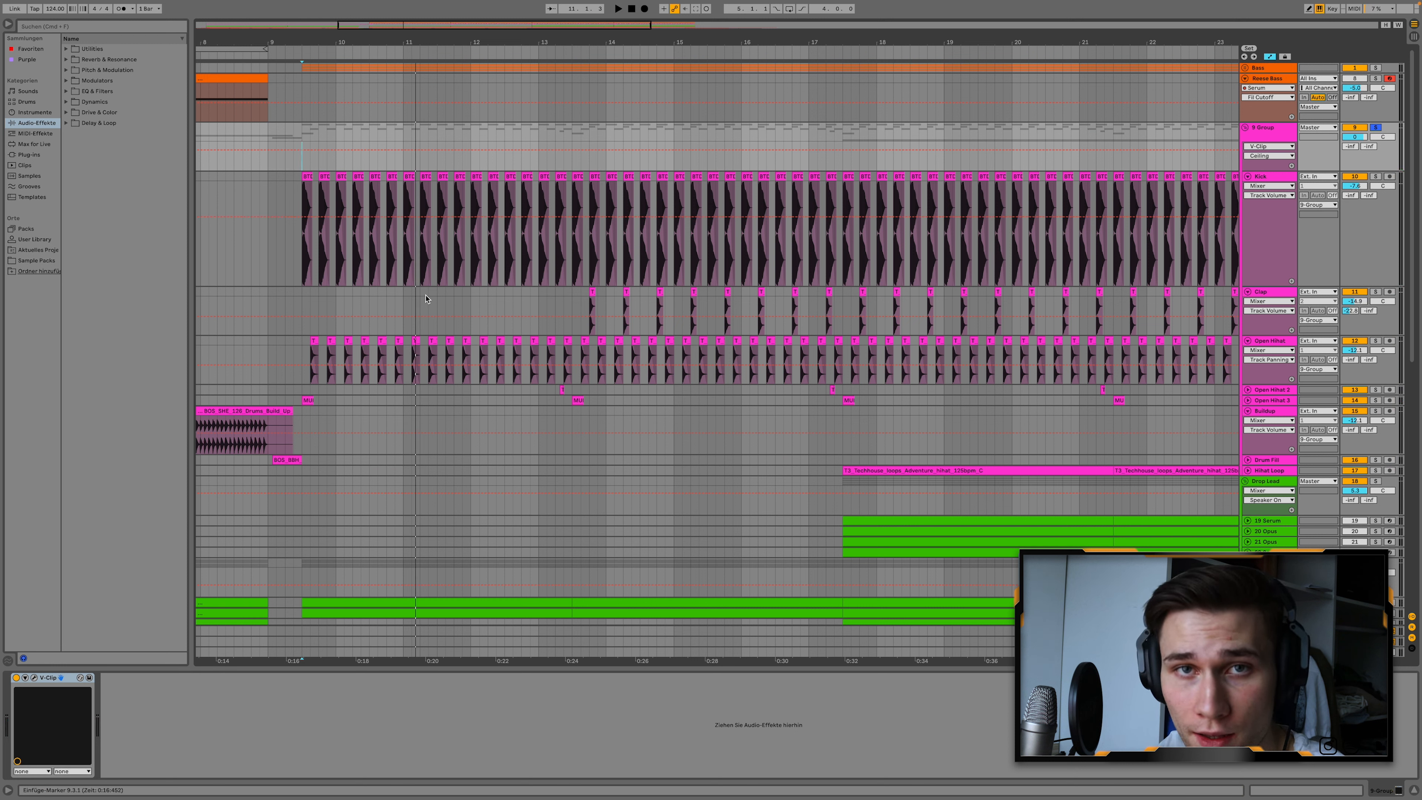
Audition the drums from about bar 13, where the claps enter, and the section from bar 17 with Hihat Loop soloed.
{"action": "scroll", "coordinate": [603, 144], "scroll_direction": "right", "scroll_amount": 2}
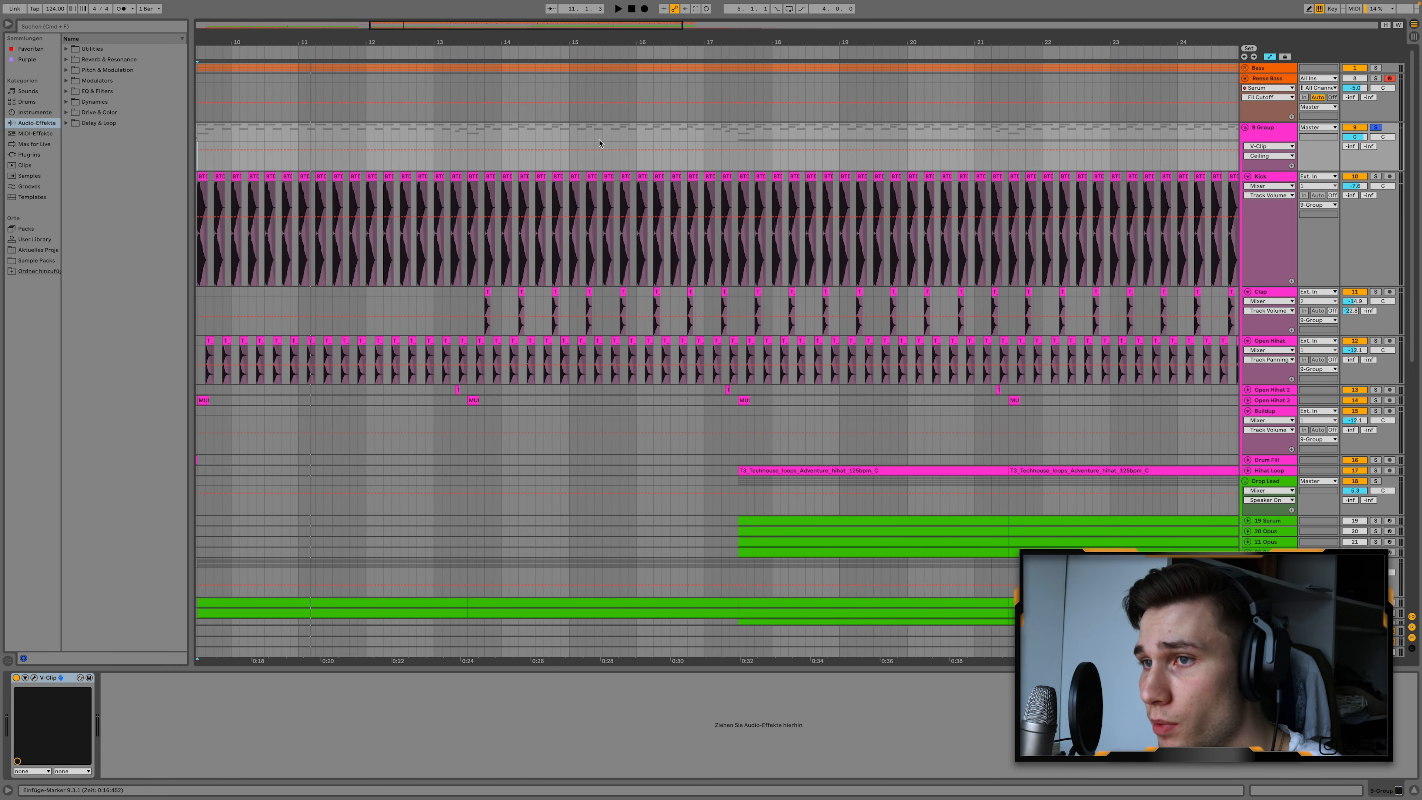
{"action": "scroll", "coordinate": [602, 145], "scroll_direction": "down", "scroll_amount": 2}
{"action": "scroll", "coordinate": [602, 144], "scroll_direction": "up", "scroll_amount": 2}
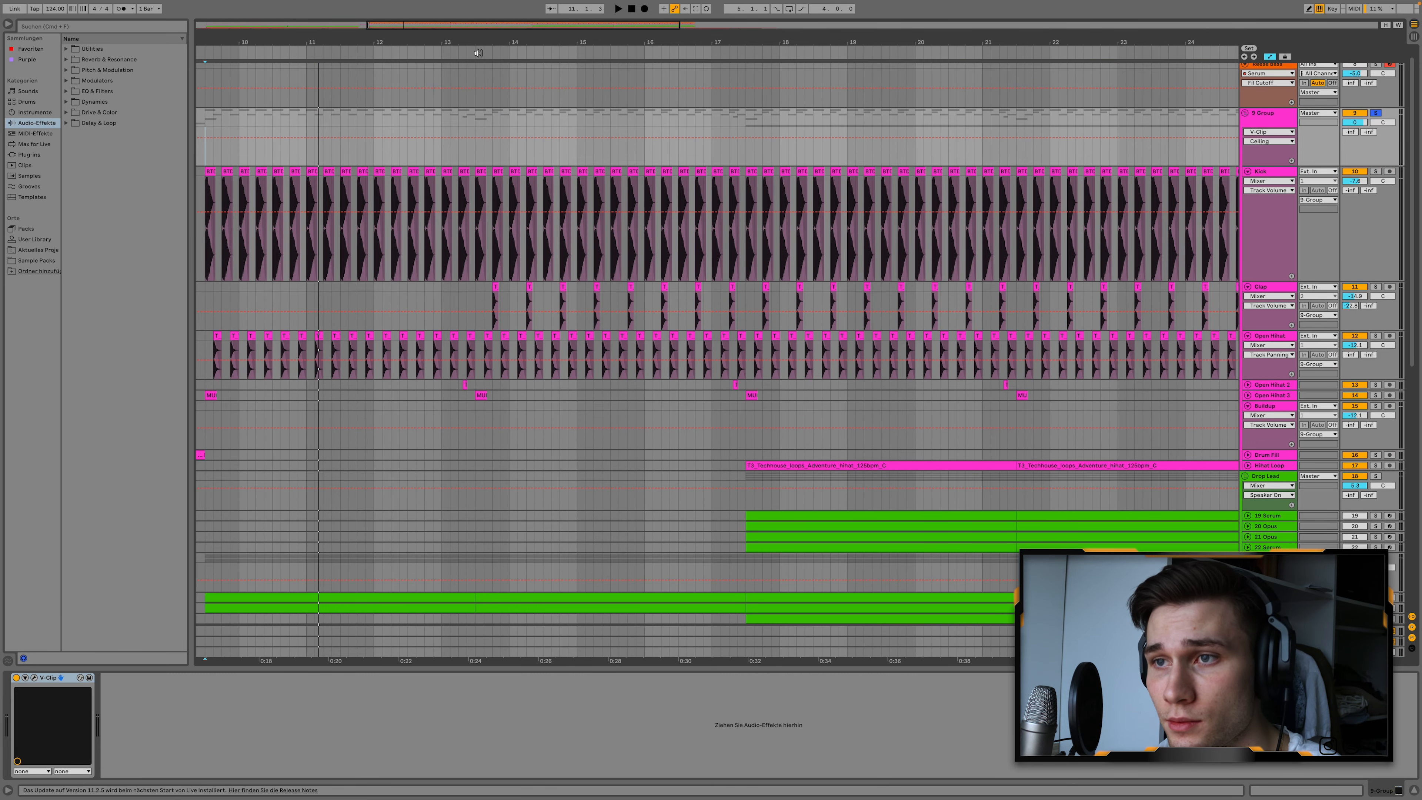
{"action": "left_click", "coordinate": [478, 52]}
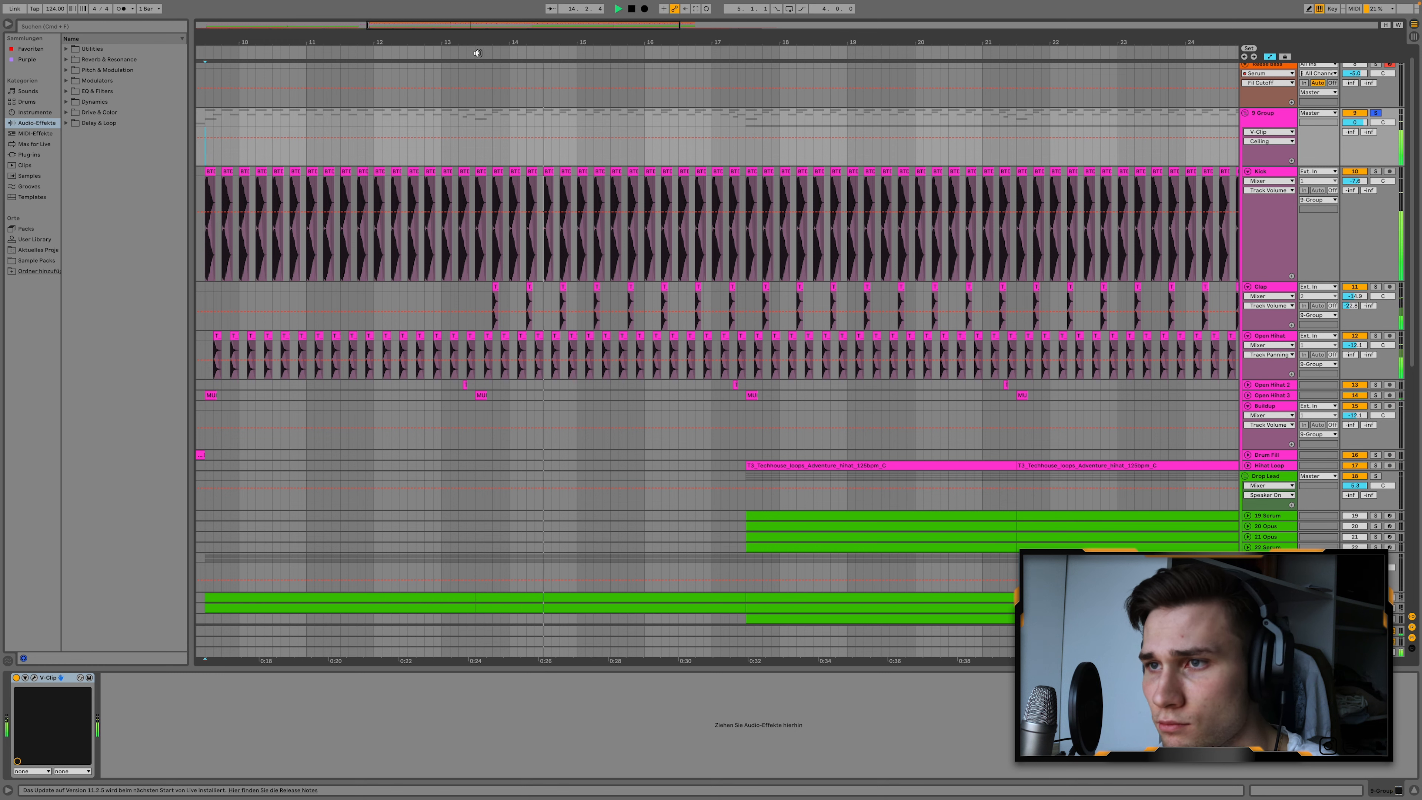
{"action": "scroll", "coordinate": [817, 203], "scroll_direction": "right", "scroll_amount": 1}
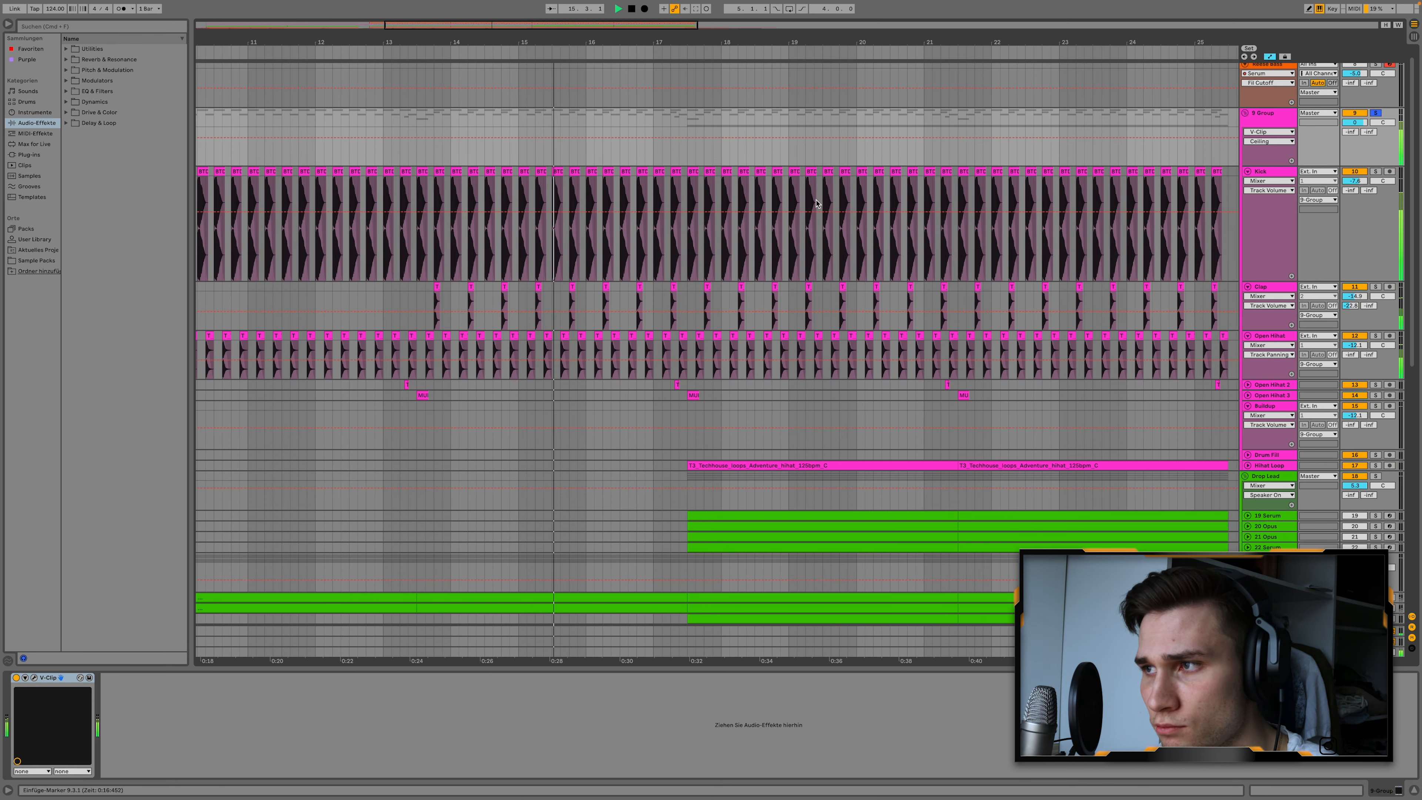
{"action": "scroll", "coordinate": [816, 203], "scroll_direction": "right", "scroll_amount": 2}
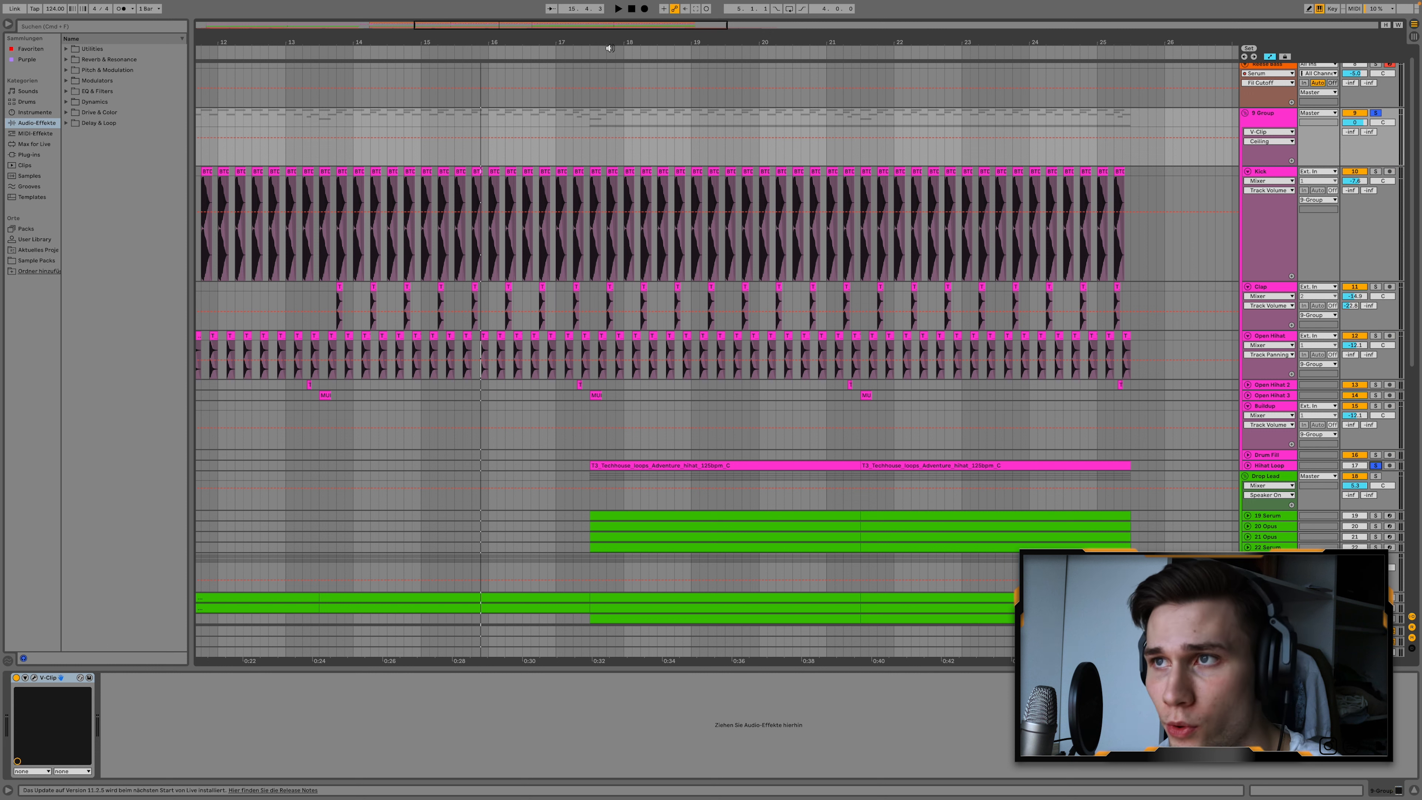
{"action": "key", "text": "space"}
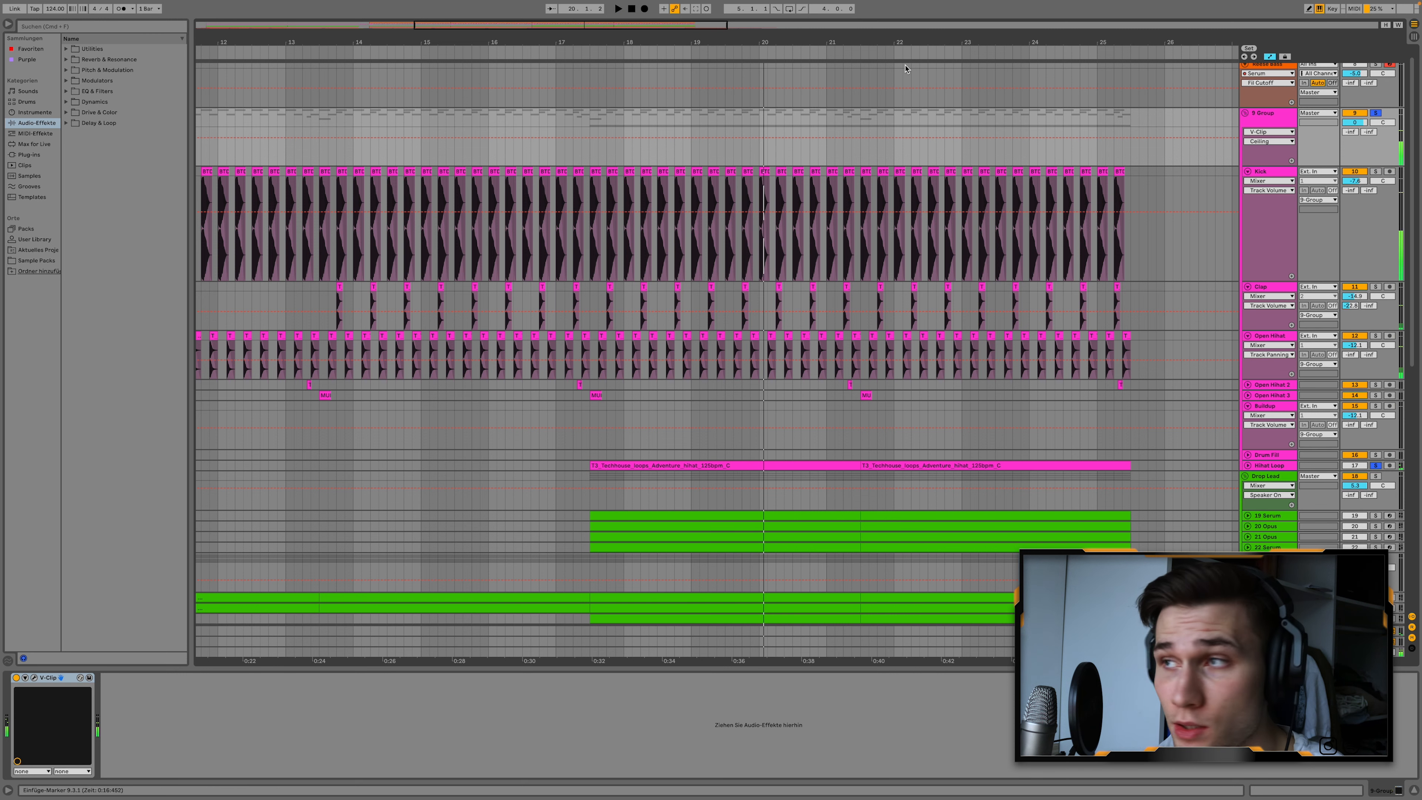
Fold the drum group and return to the start of the drop in the arrangement.
{"action": "left_click", "coordinate": [1245, 113]}
{"action": "scroll", "coordinate": [1149, 110], "scroll_direction": "up", "scroll_amount": 1}
{"action": "scroll", "coordinate": [1116, 98], "scroll_direction": "left", "scroll_amount": 6}
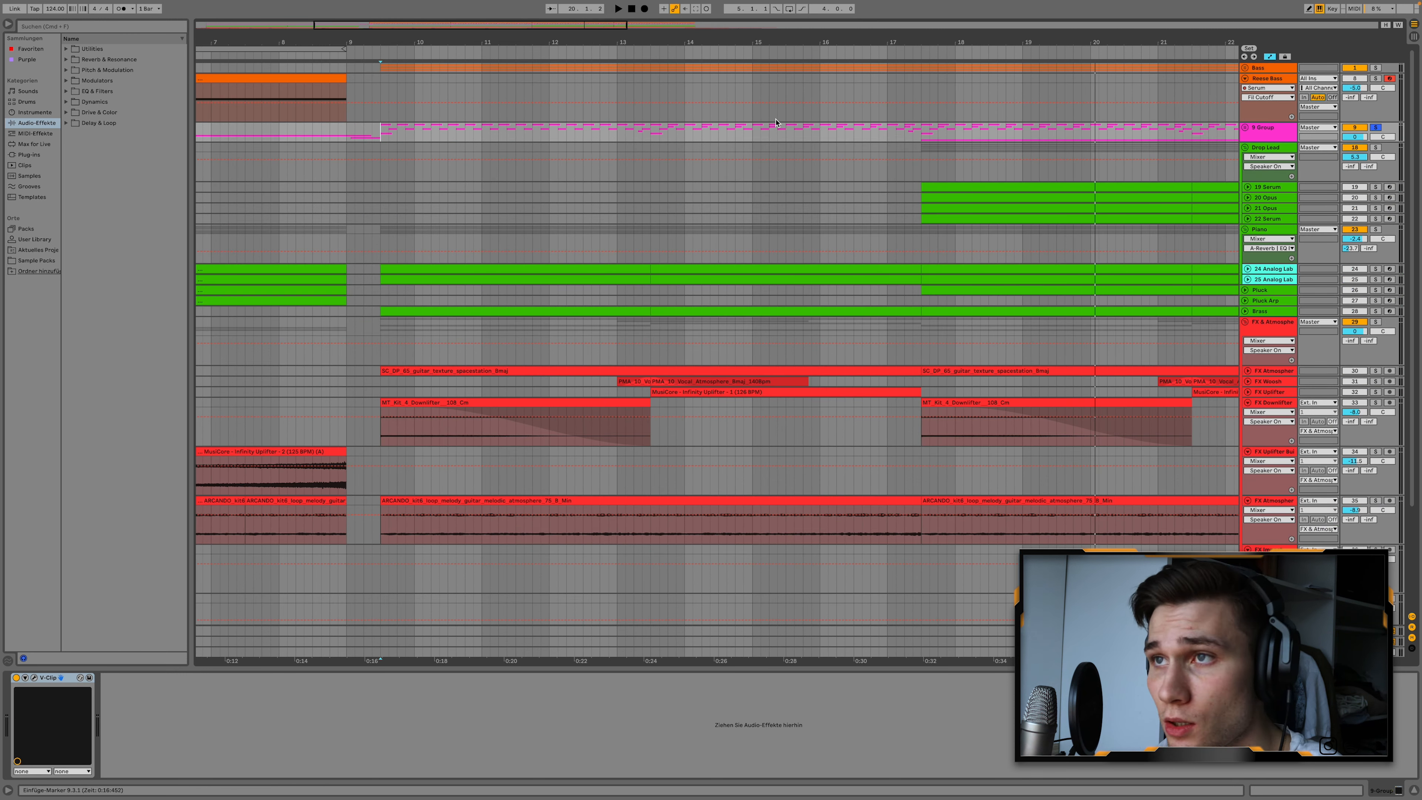
Unfold the Bass group, its High/Mid Bass subgroup and the first Serum track to show the bass MIDI notes.
{"action": "scroll", "coordinate": [775, 123], "scroll_direction": "right", "scroll_amount": 1}
{"action": "scroll", "coordinate": [775, 123], "scroll_direction": "right", "scroll_amount": 1}
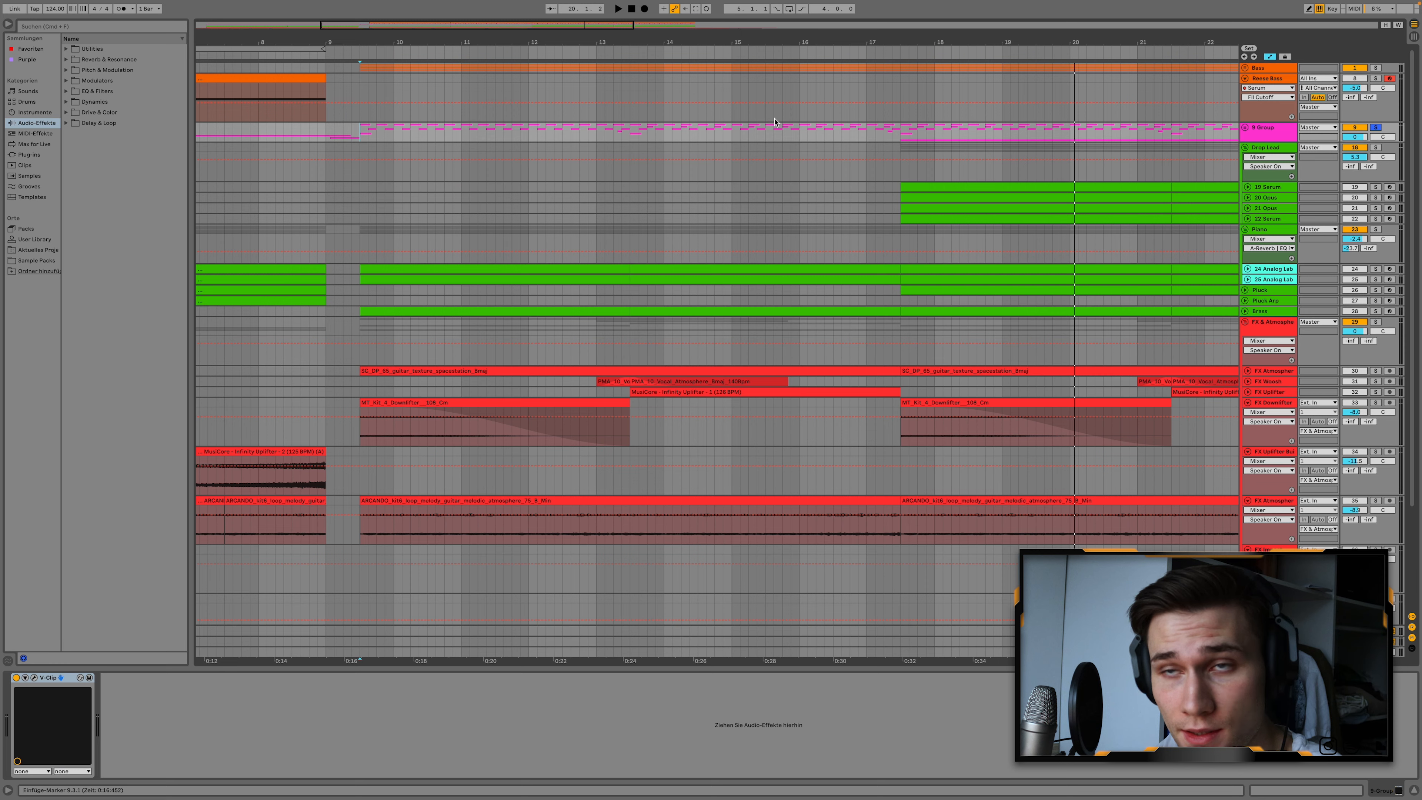
{"action": "left_click", "coordinate": [1245, 67]}
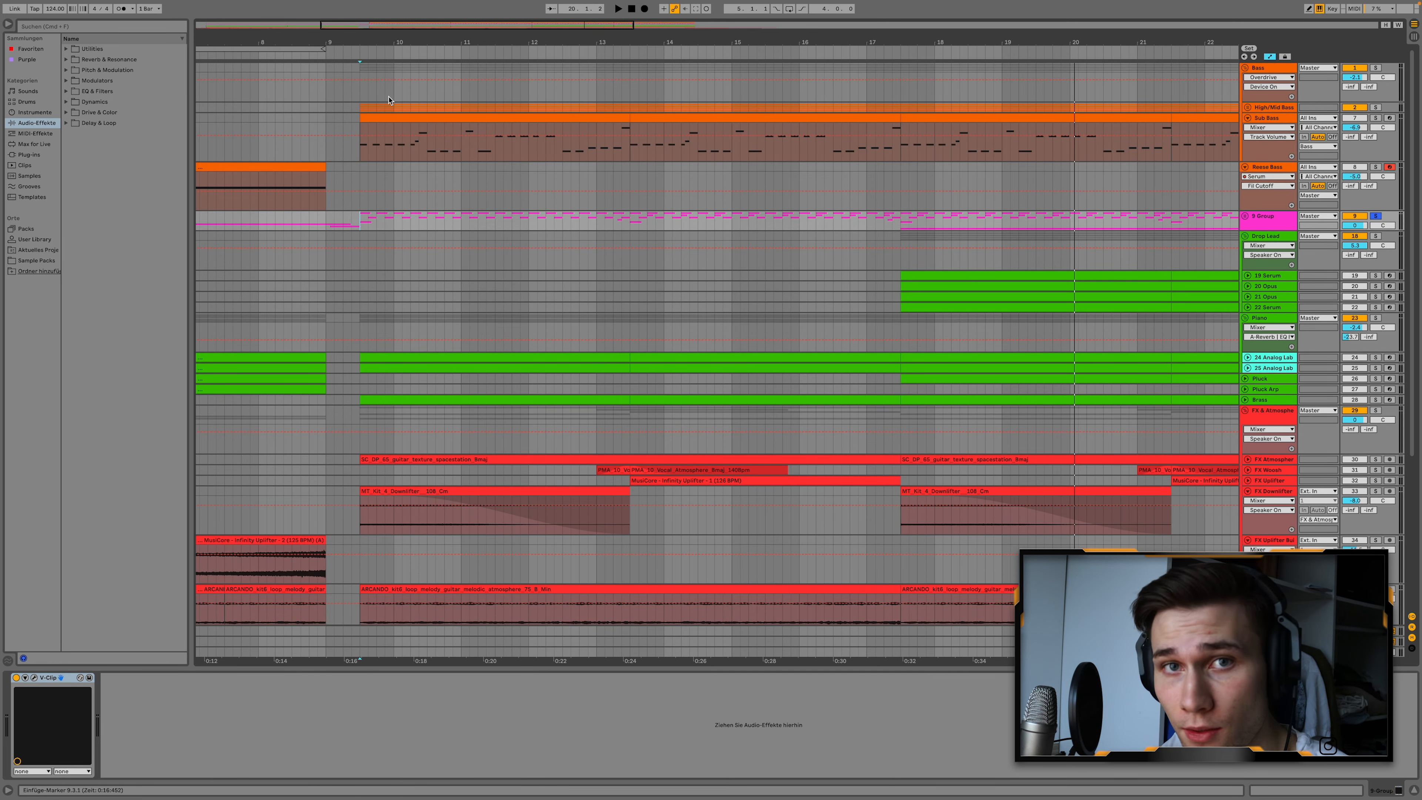
{"action": "left_click", "coordinate": [358, 107]}
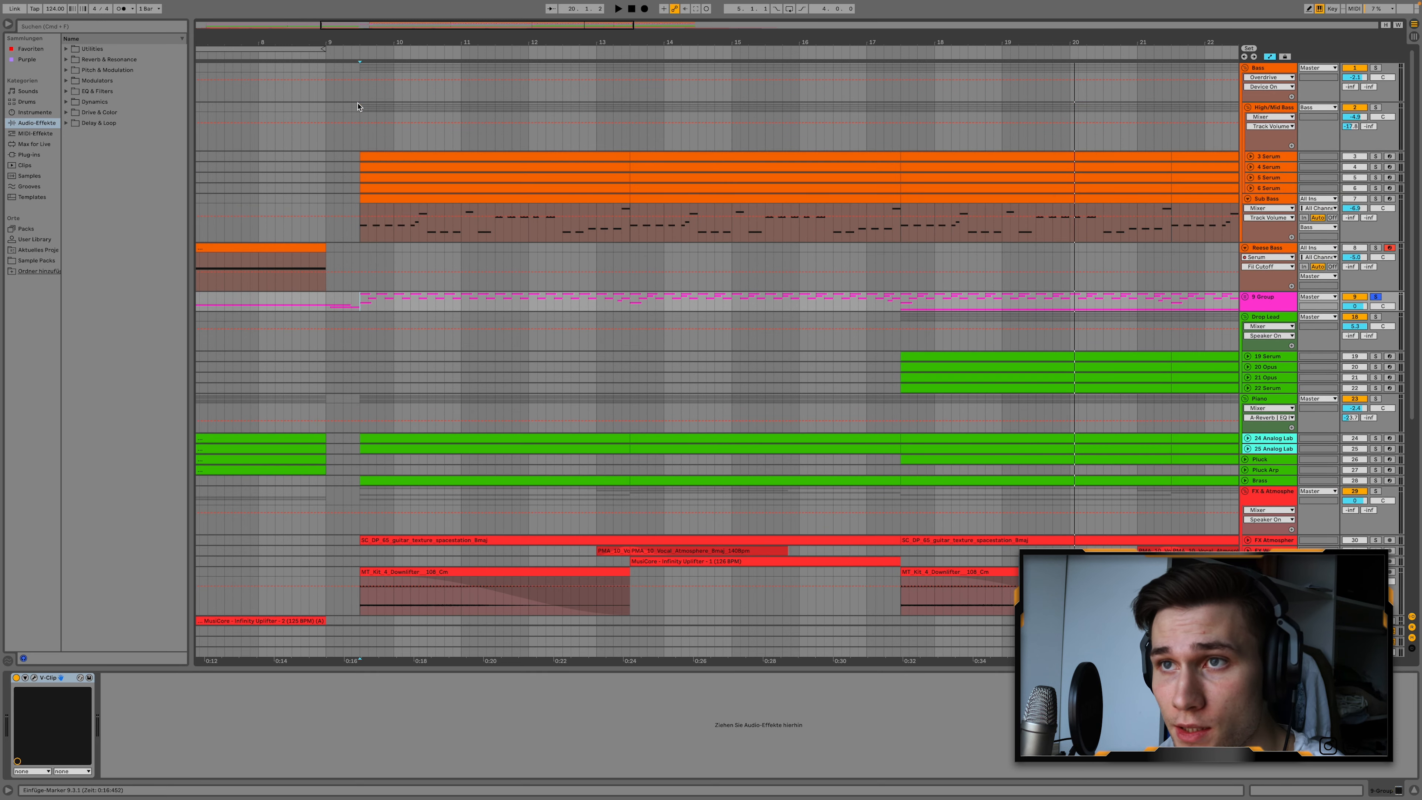
{"action": "left_click", "coordinate": [1250, 156]}
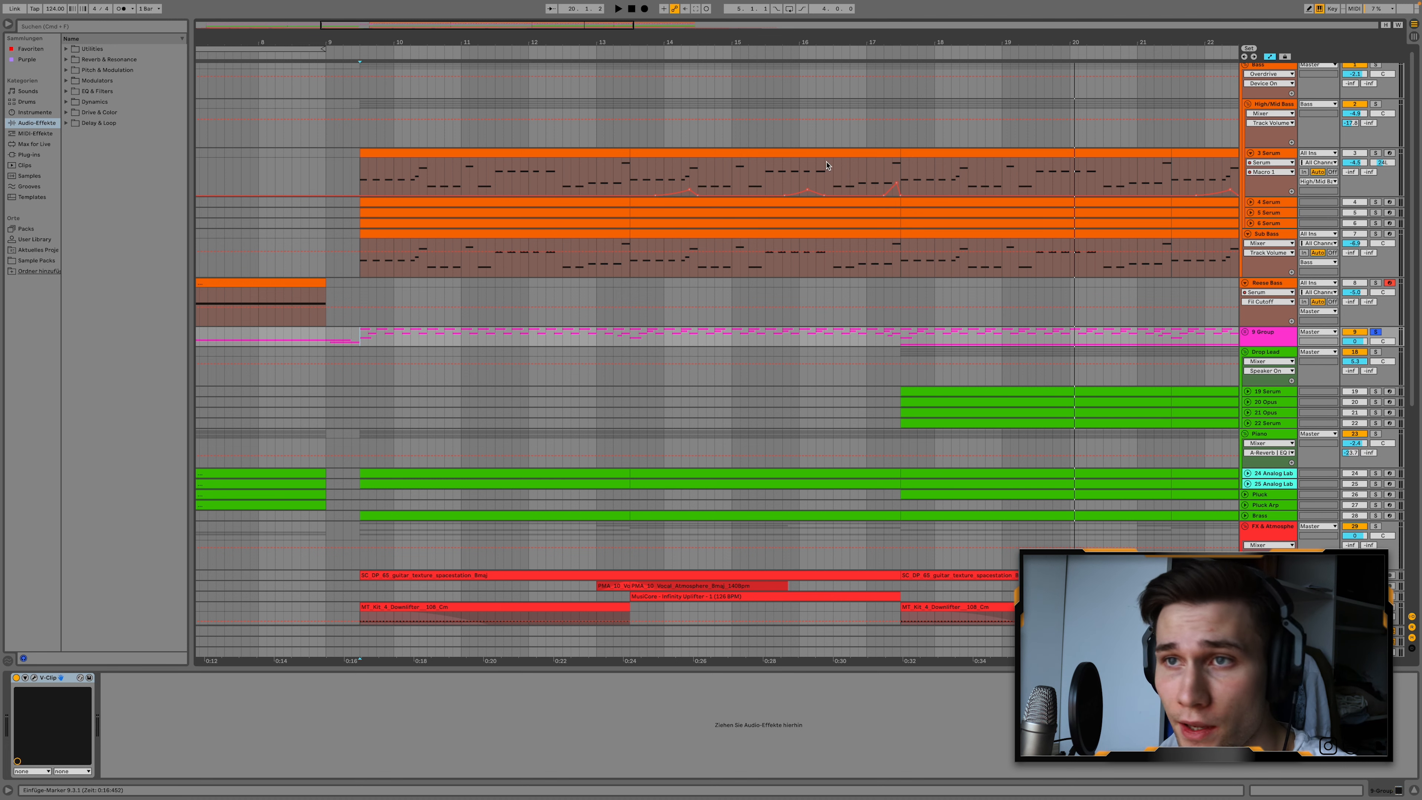
Solo the Bass group and play the drop from position 9.3.1.
{"action": "left_click", "coordinate": [1295, 104]}
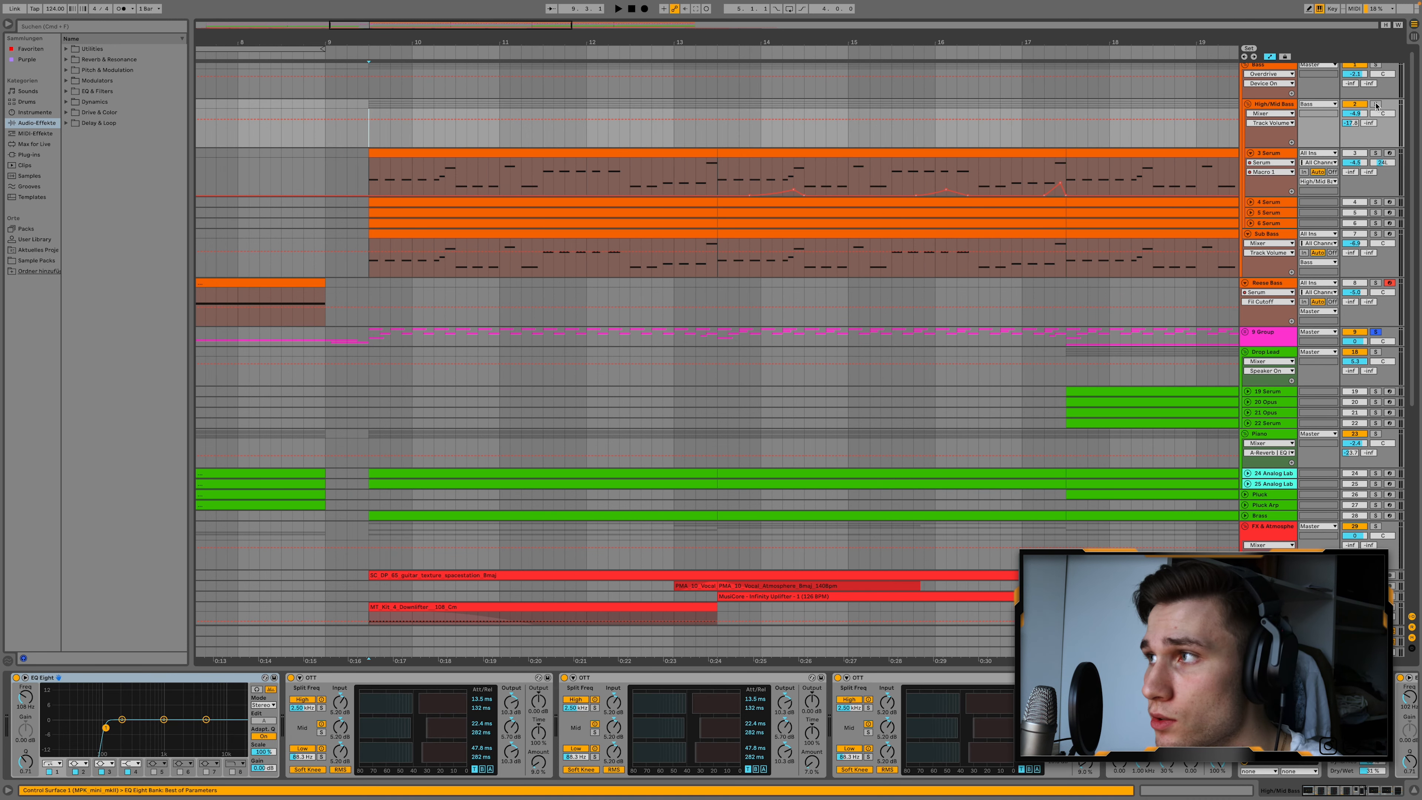
{"action": "scroll", "coordinate": [1376, 105], "scroll_direction": "up", "scroll_amount": 1}
{"action": "left_click", "coordinate": [1377, 68]}
{"action": "key", "text": "space"}
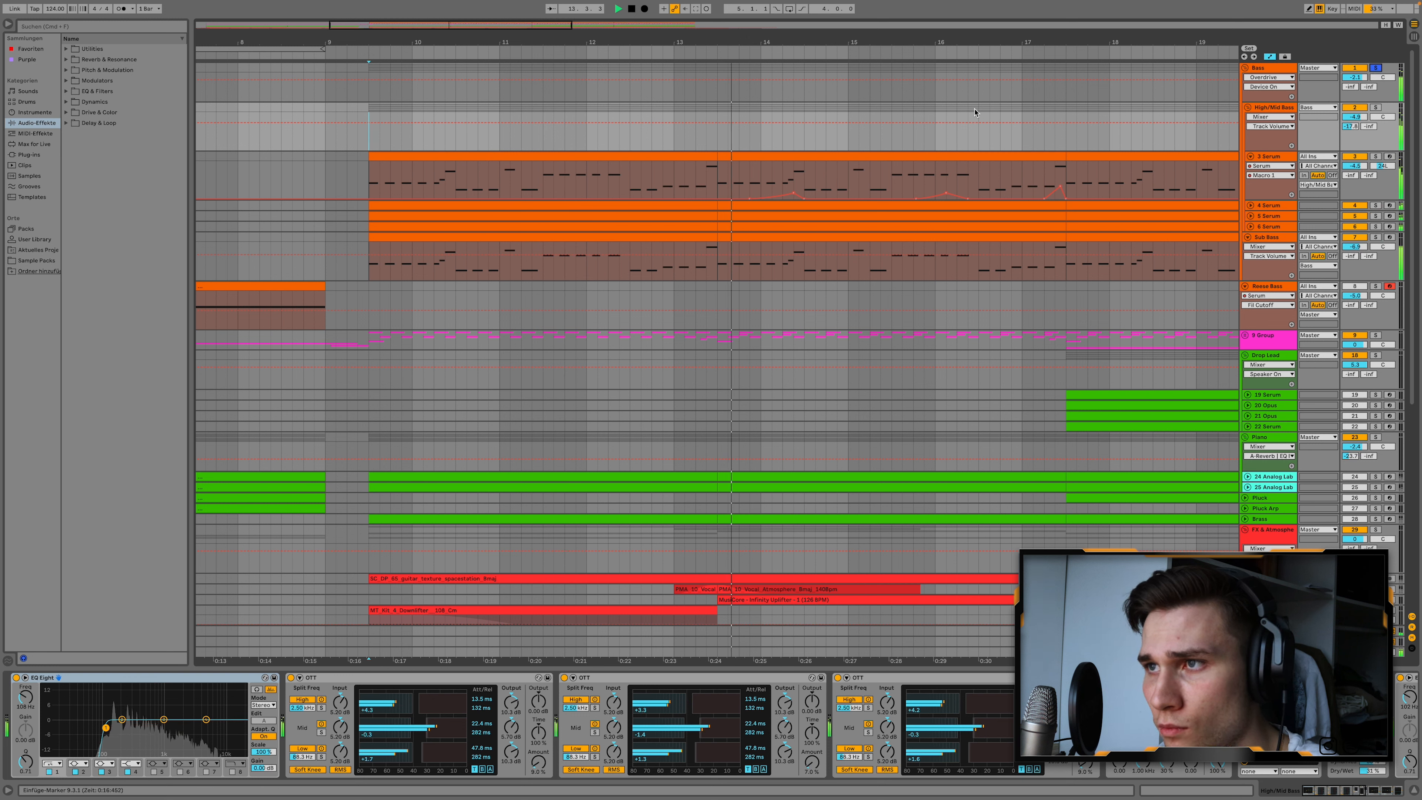
{"action": "key", "text": "space"}
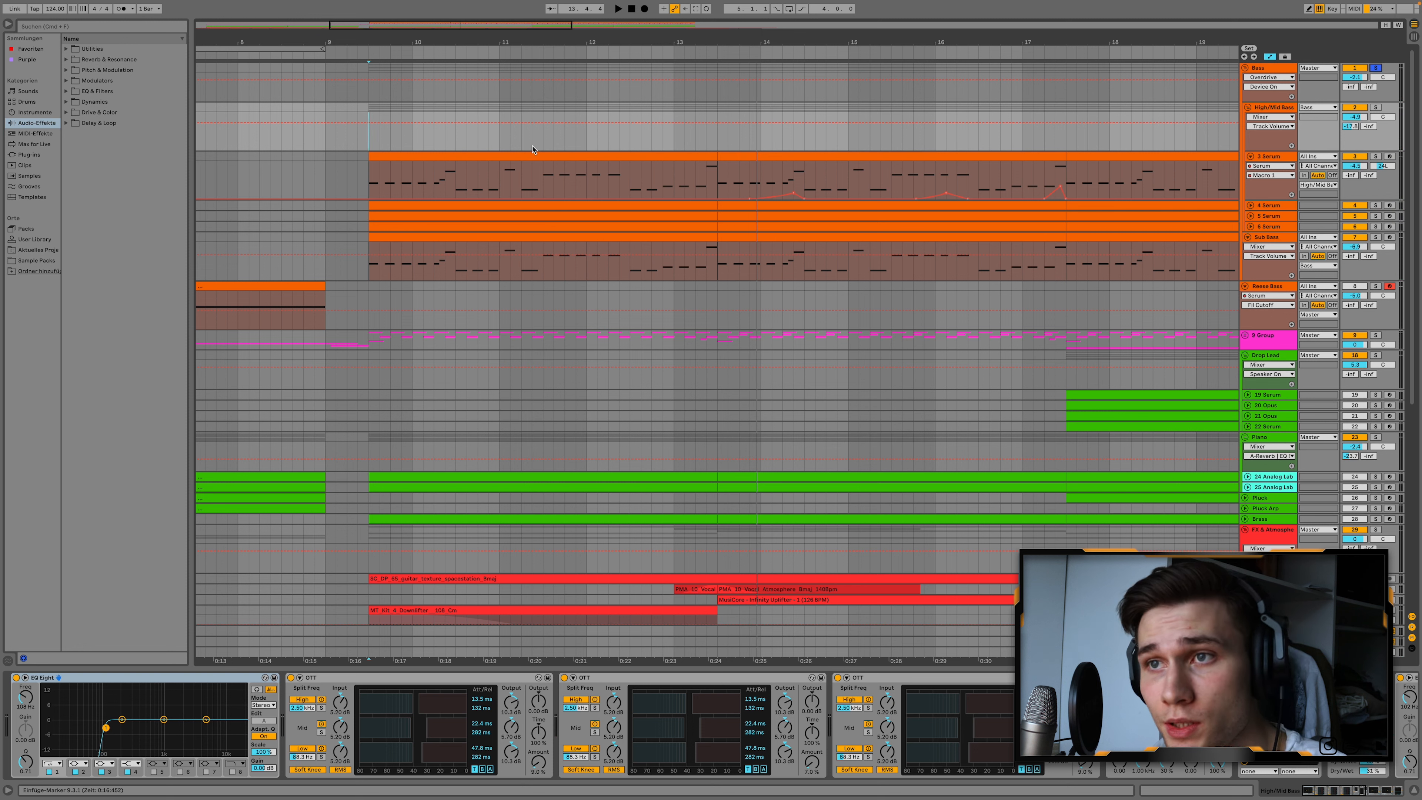
Solo the 3 Serum track, show the MIDI notes of its first drop clip and play it.
{"action": "left_click", "coordinate": [1377, 158]}
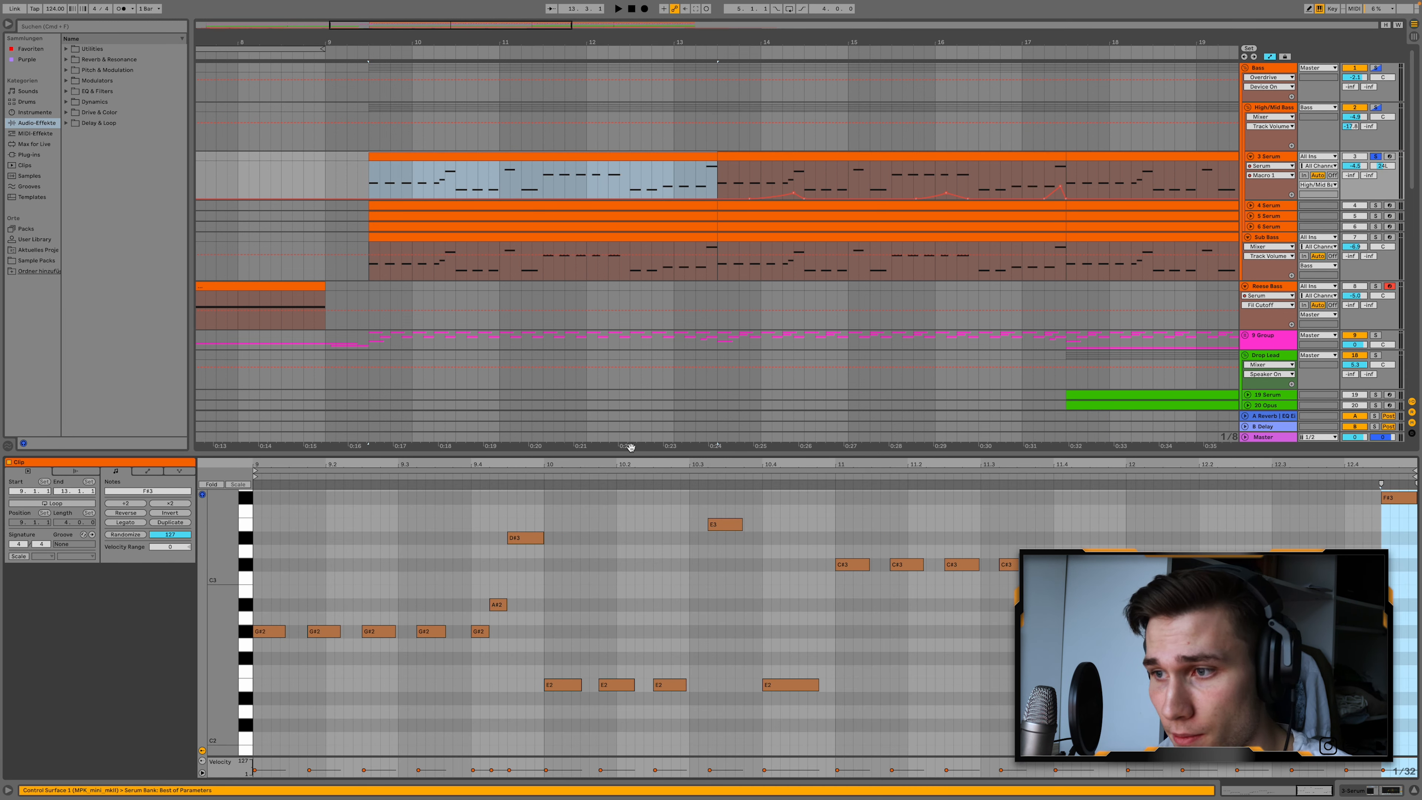
{"action": "scroll", "coordinate": [790, 667], "scroll_direction": "up", "scroll_amount": 2}
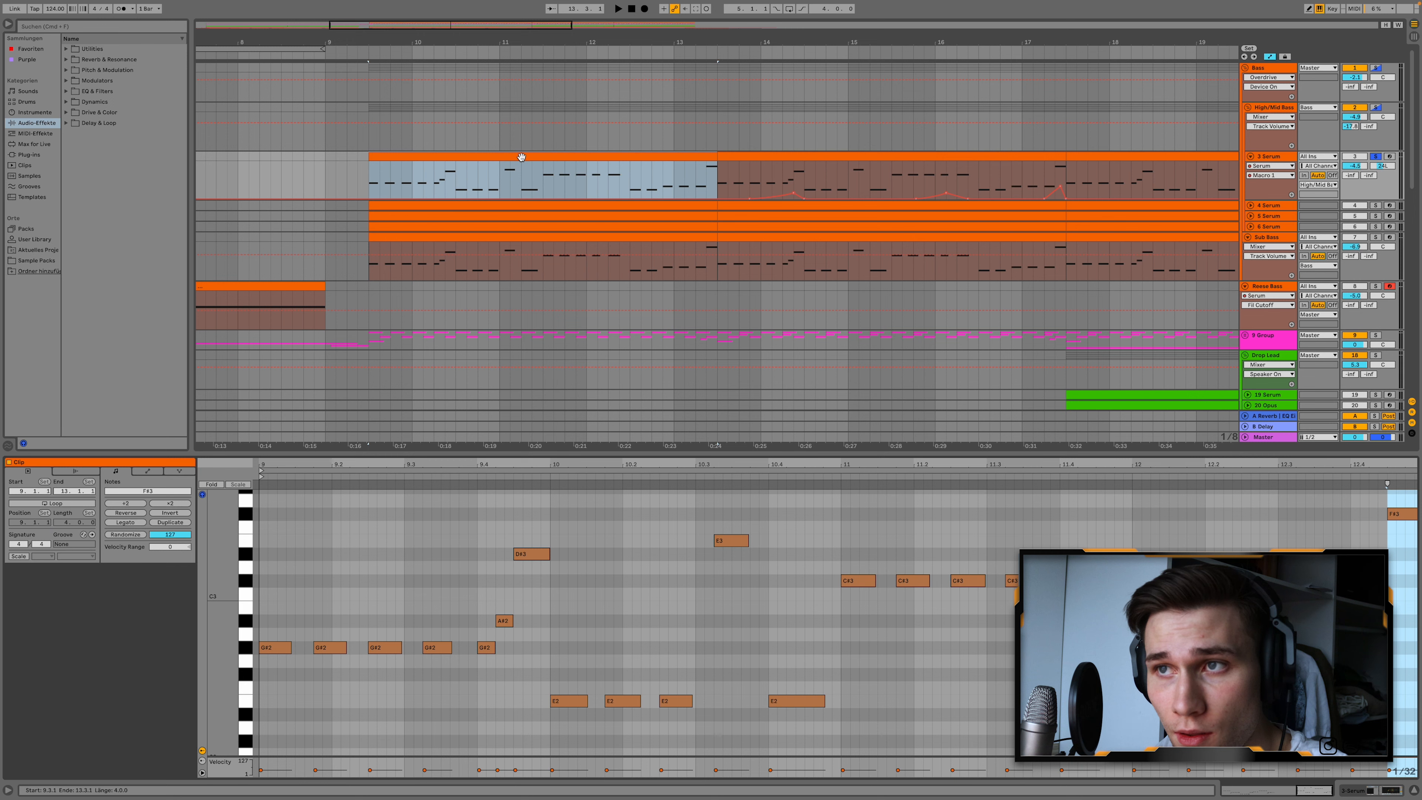
{"action": "key", "text": "space"}
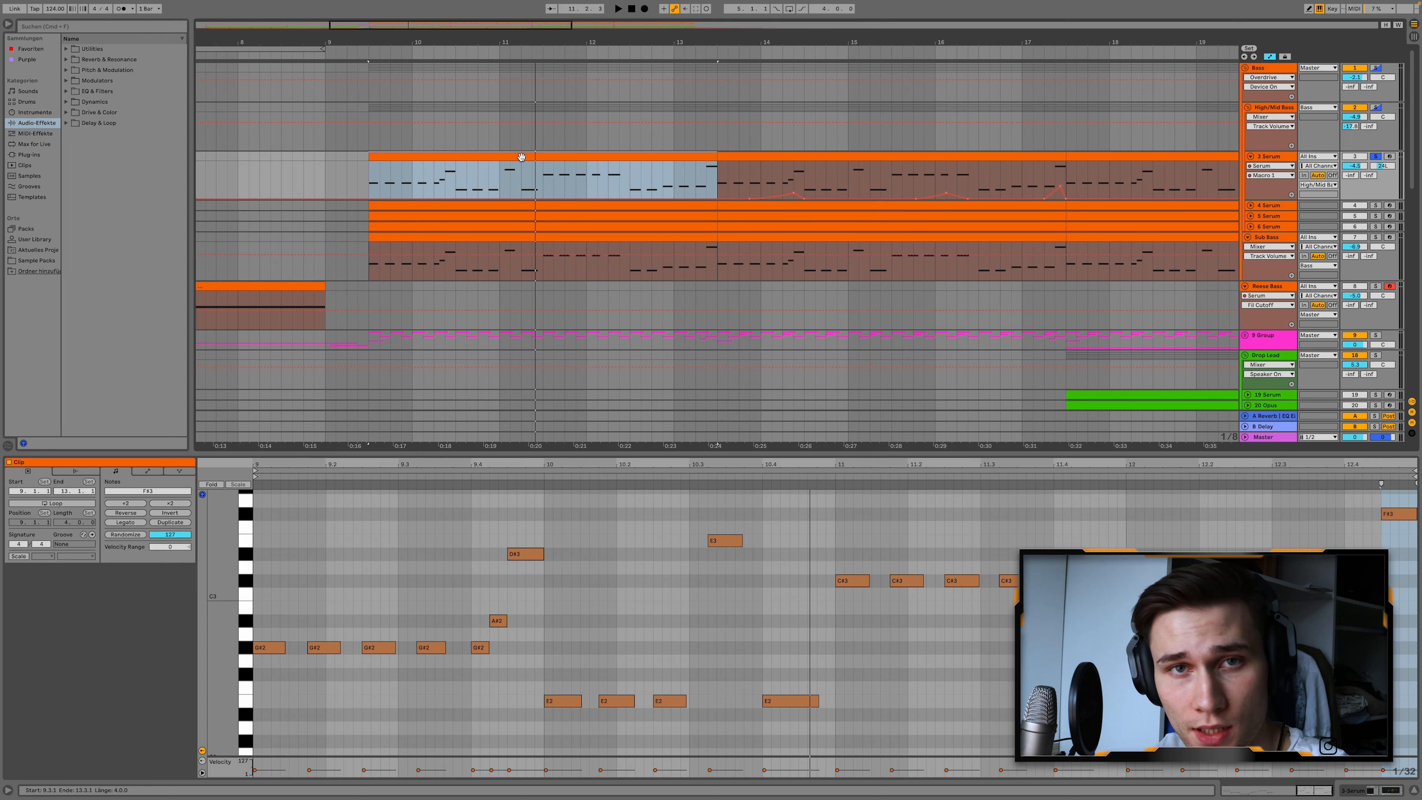
Unfold the 4, 5 and 6 Serum tracks, solo them together with 3 Serum and play the layered bass.
{"action": "left_click", "coordinate": [1251, 206]}
{"action": "left_click", "coordinate": [1250, 254]}
{"action": "left_click", "coordinate": [1248, 303]}
{"action": "left_click", "coordinate": [1376, 205]}
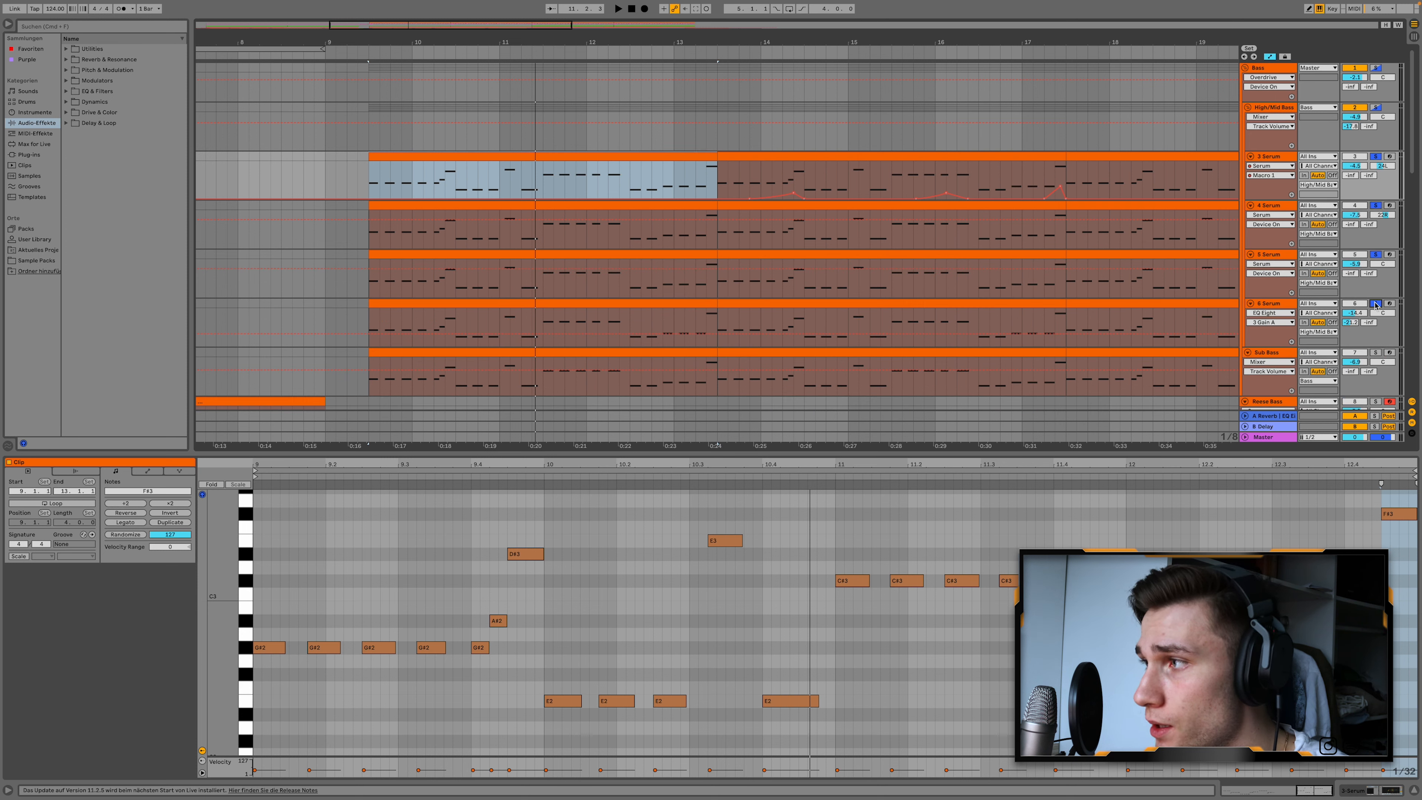
{"action": "key", "text": "space"}
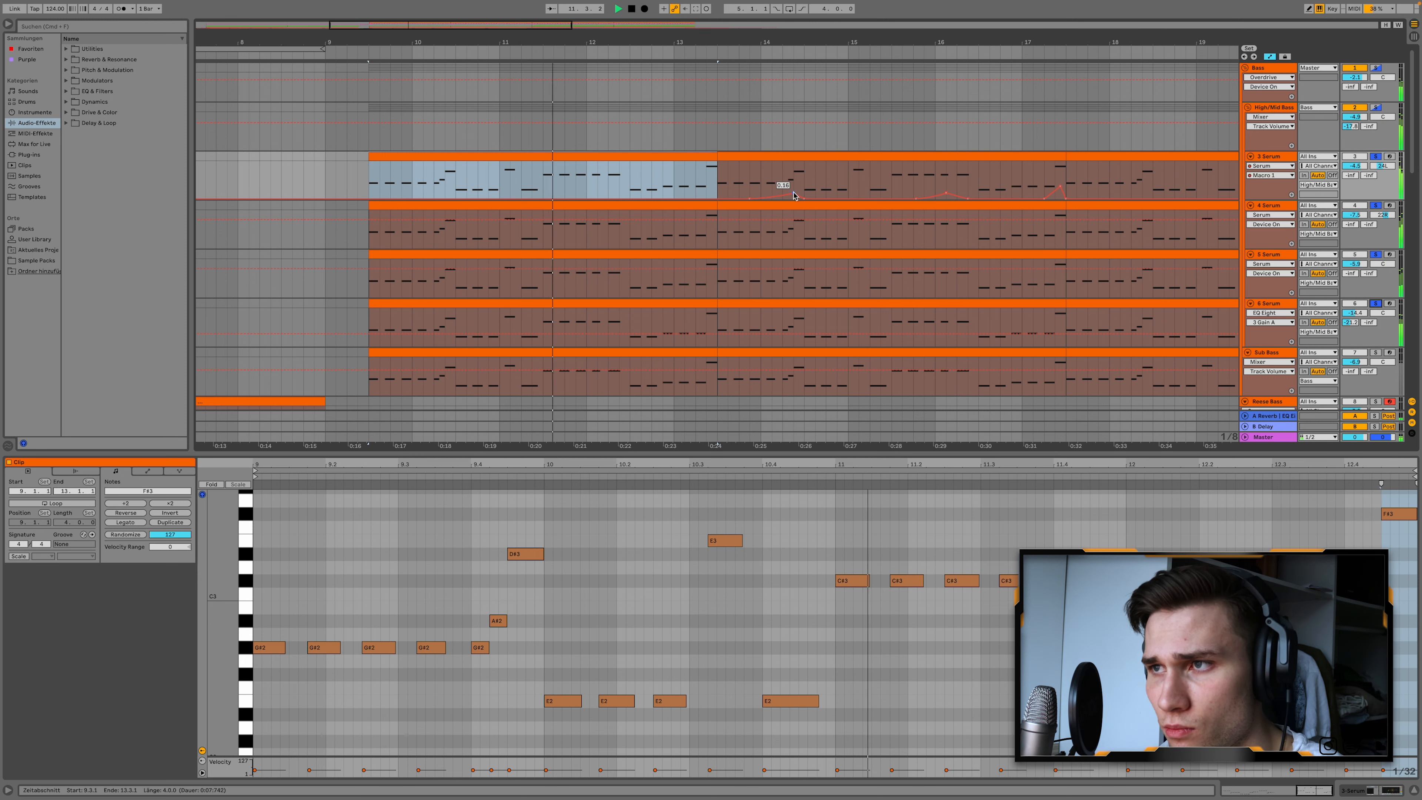
Solo the Sub Bass track and audition it with its first drop clip open in the note editor.
{"action": "scroll", "coordinate": [785, 181], "scroll_direction": "down", "scroll_amount": 2}
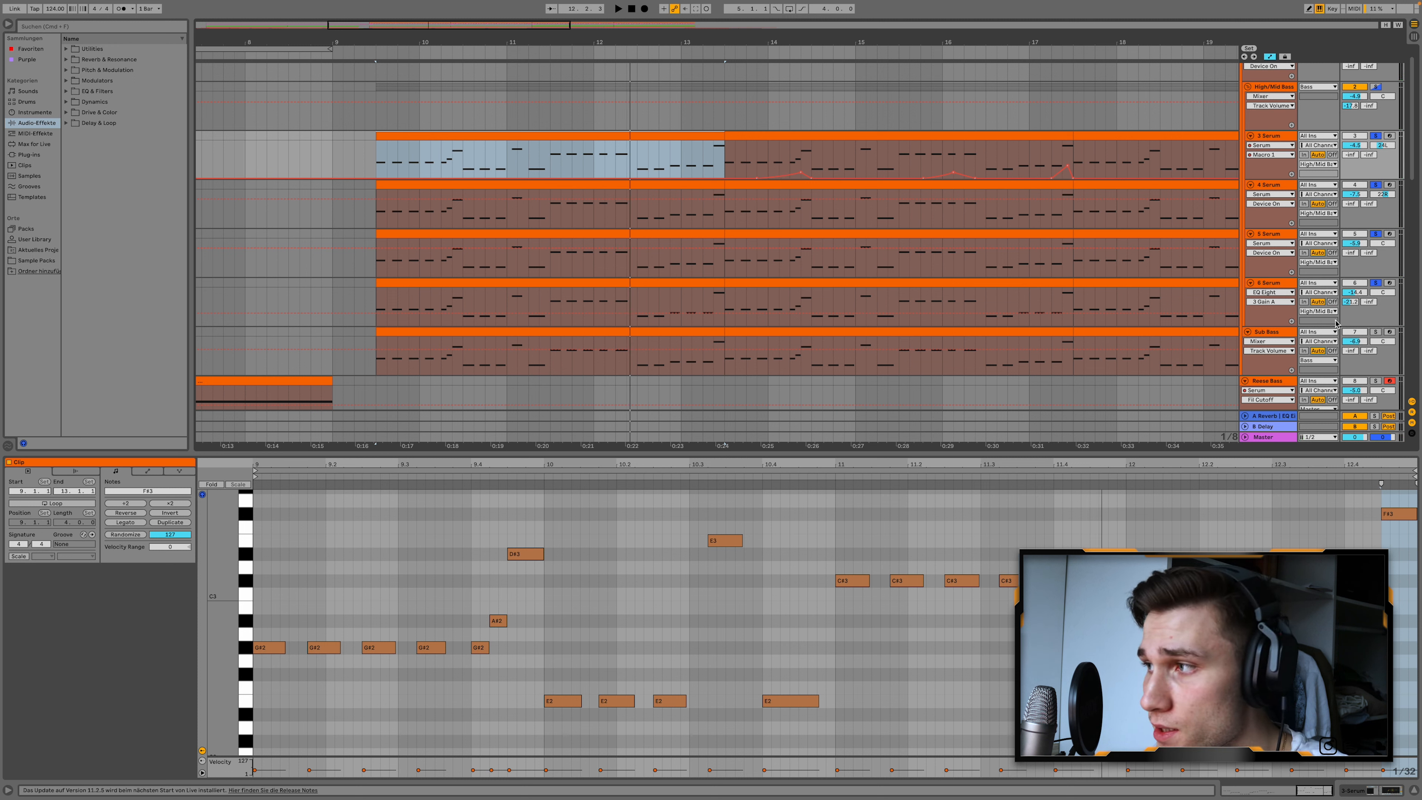
{"action": "left_click", "coordinate": [1376, 331]}
{"action": "left_click", "coordinate": [411, 331]}
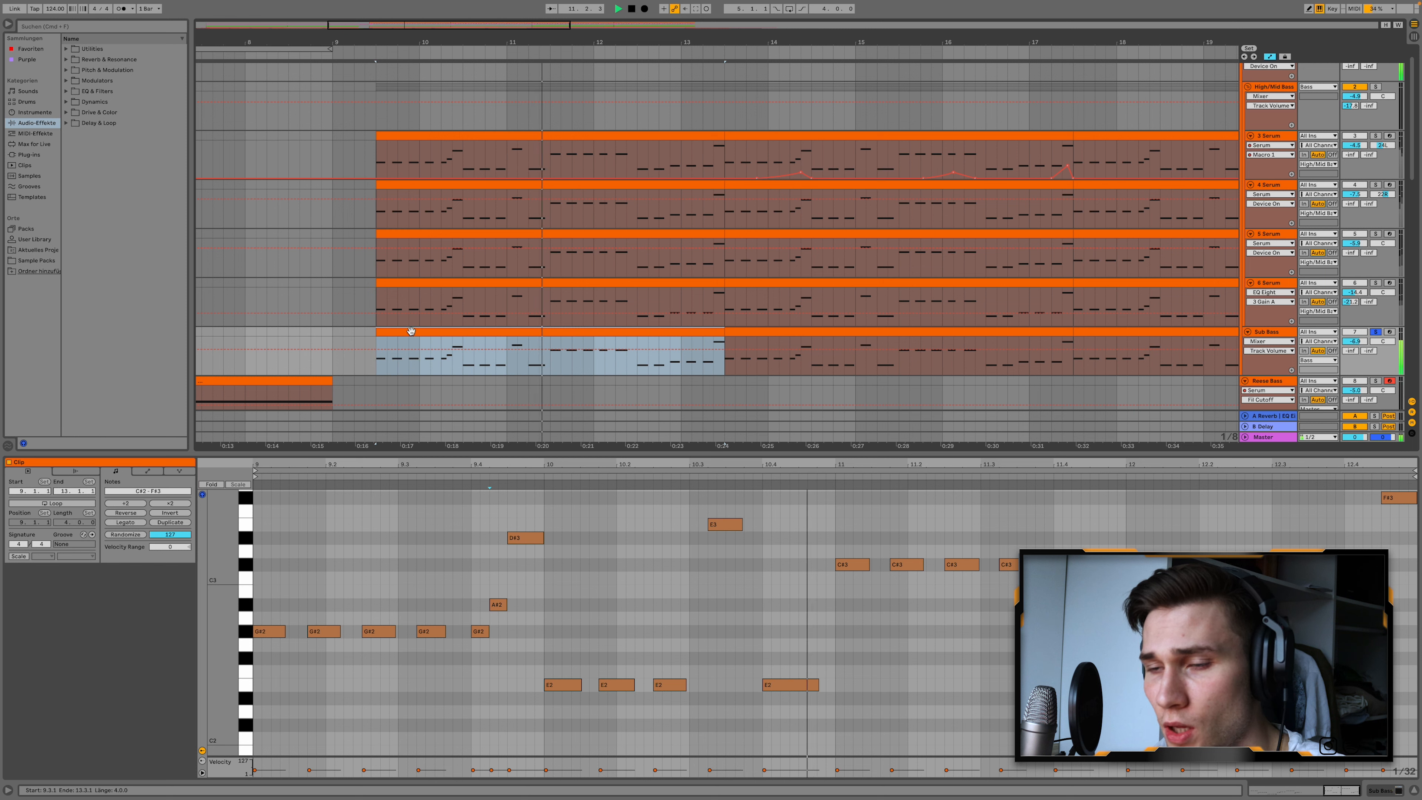
Show the MIDI notes of the first 6 Serum clip and those of the 3 Serum clip, and solo 3 Serum.
{"action": "scroll", "coordinate": [829, 236], "scroll_direction": "up", "scroll_amount": 2}
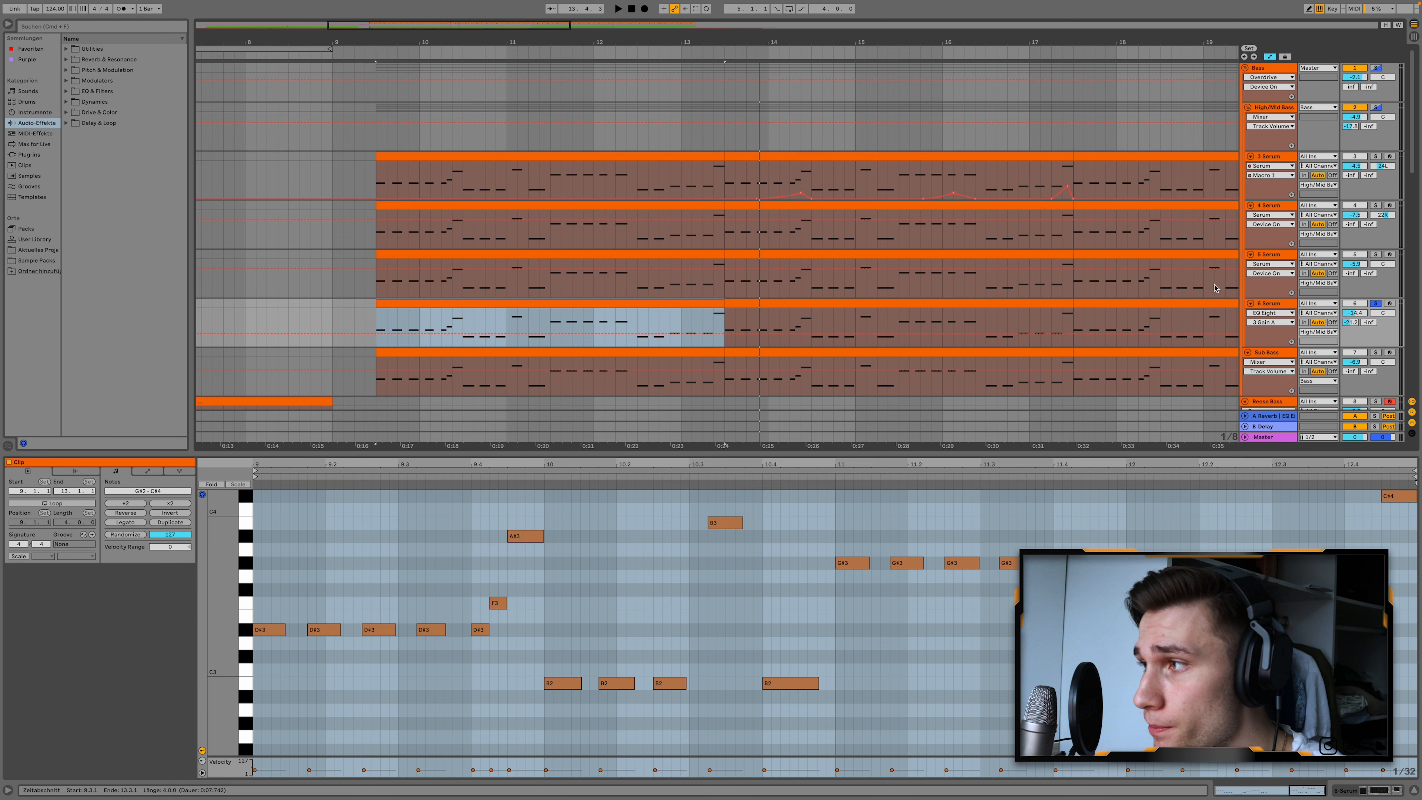
{"action": "left_click", "coordinate": [647, 302]}
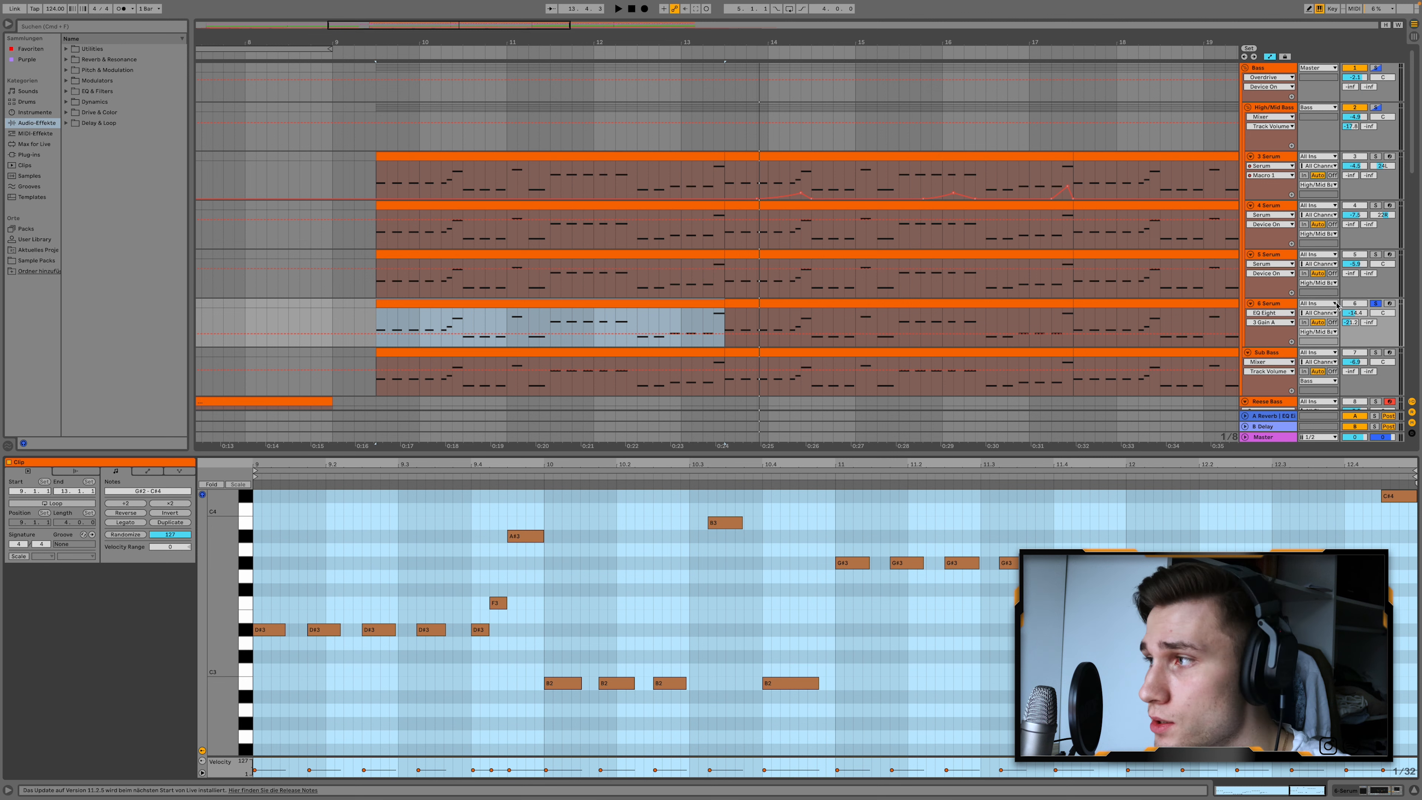
{"action": "left_click", "coordinate": [1375, 157]}
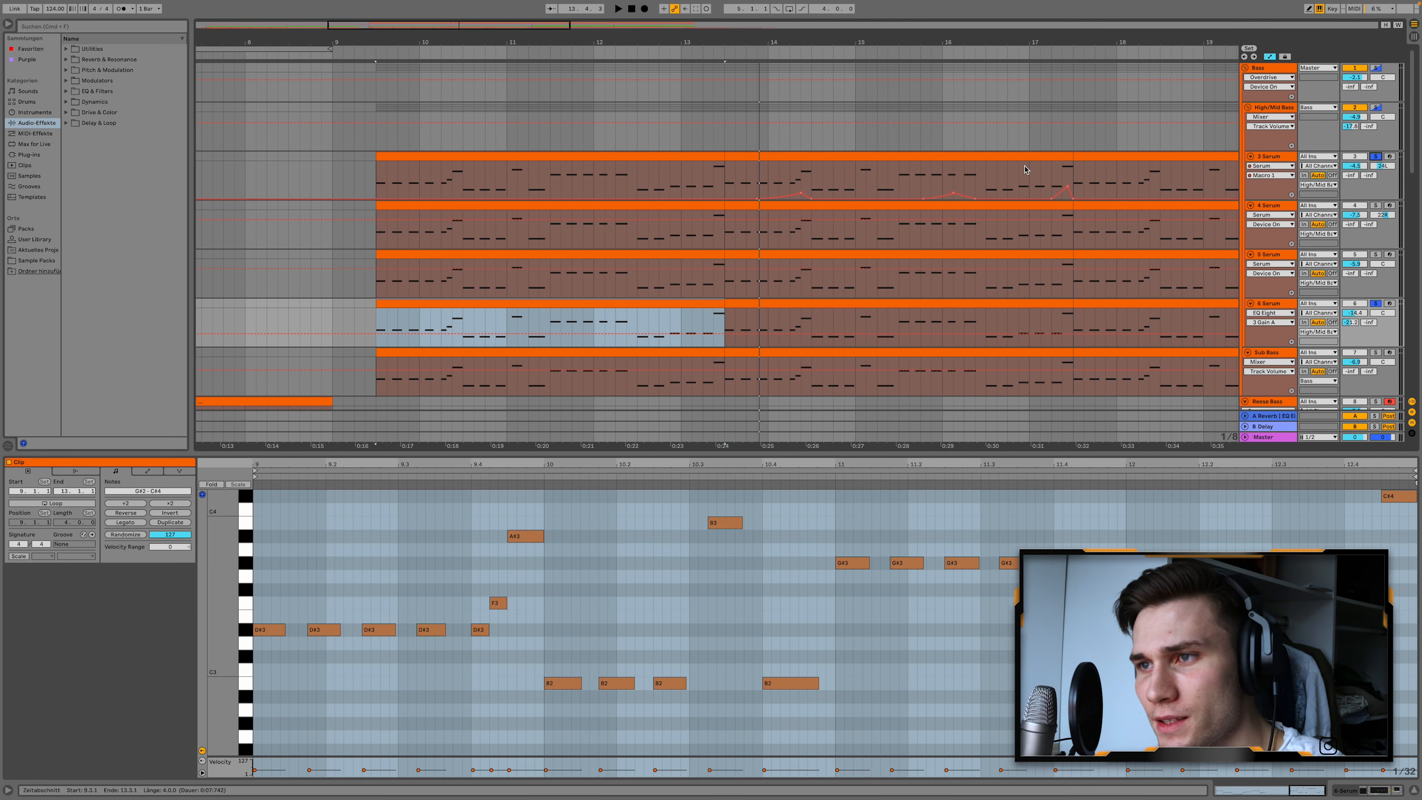
{"action": "left_click", "coordinate": [528, 157]}
Audition 3 Serum without 6 Serum, and play both tracks soloed together.
{"action": "left_click", "coordinate": [1376, 303]}
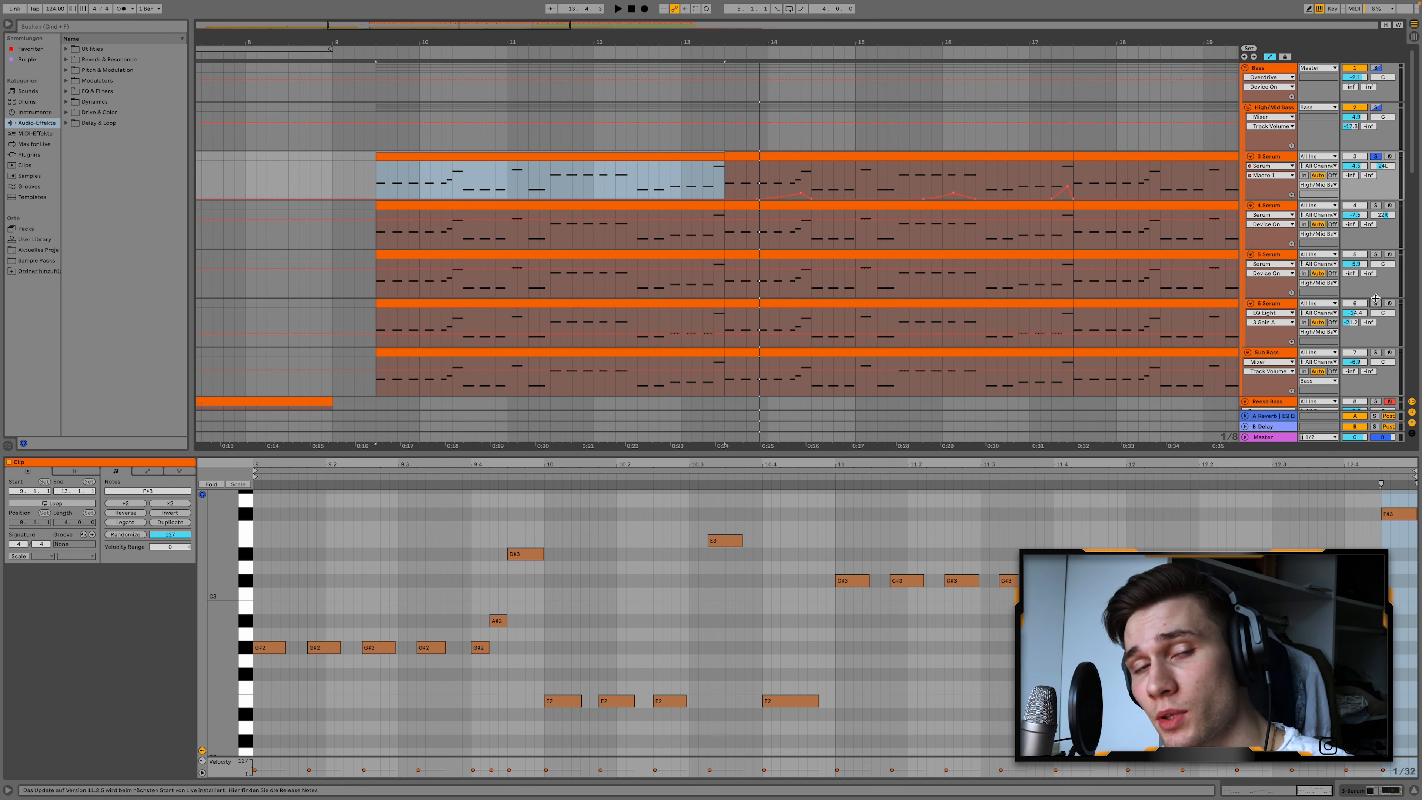
{"action": "key", "text": "space"}
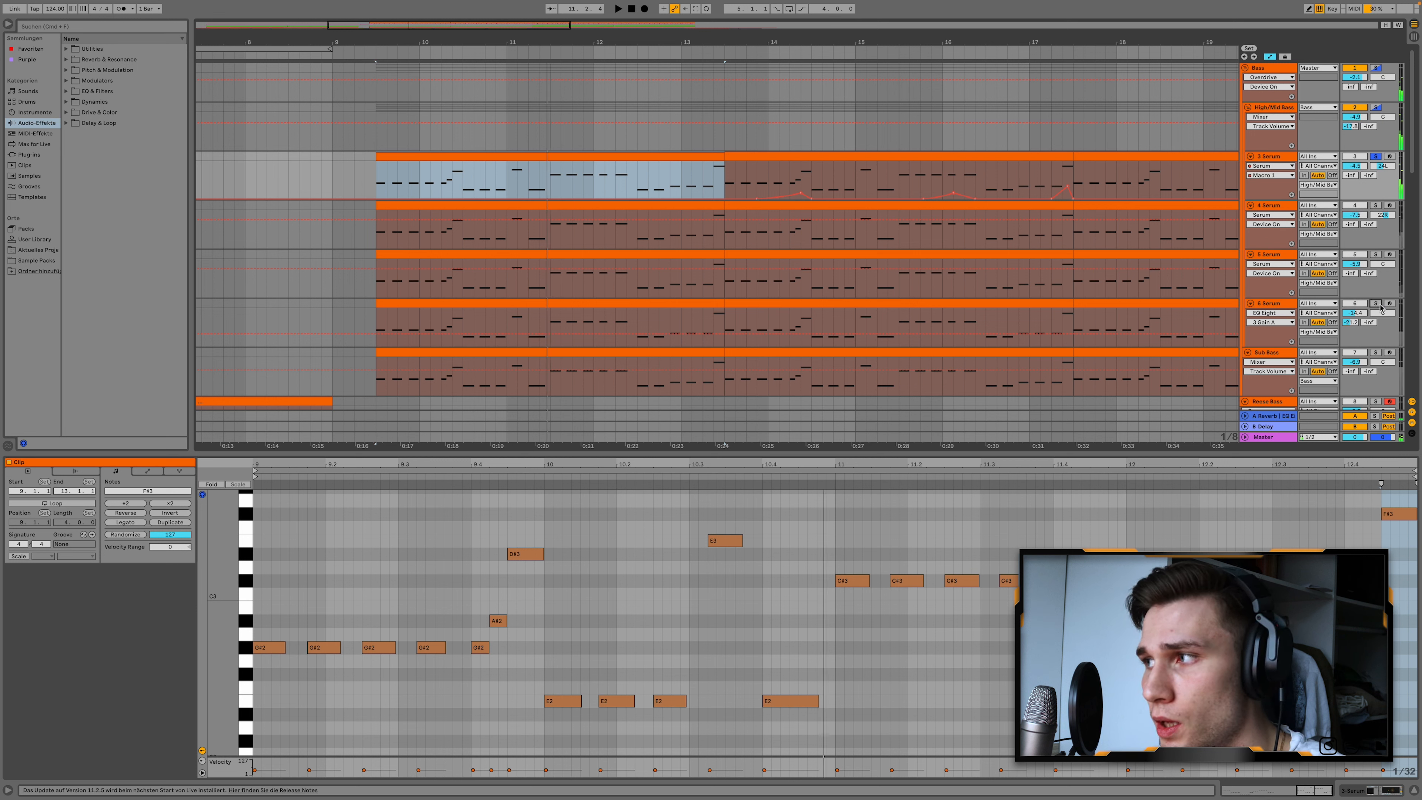
{"action": "left_click", "coordinate": [1376, 303]}
{"action": "key", "text": "space"}
{"action": "key", "text": "space"}
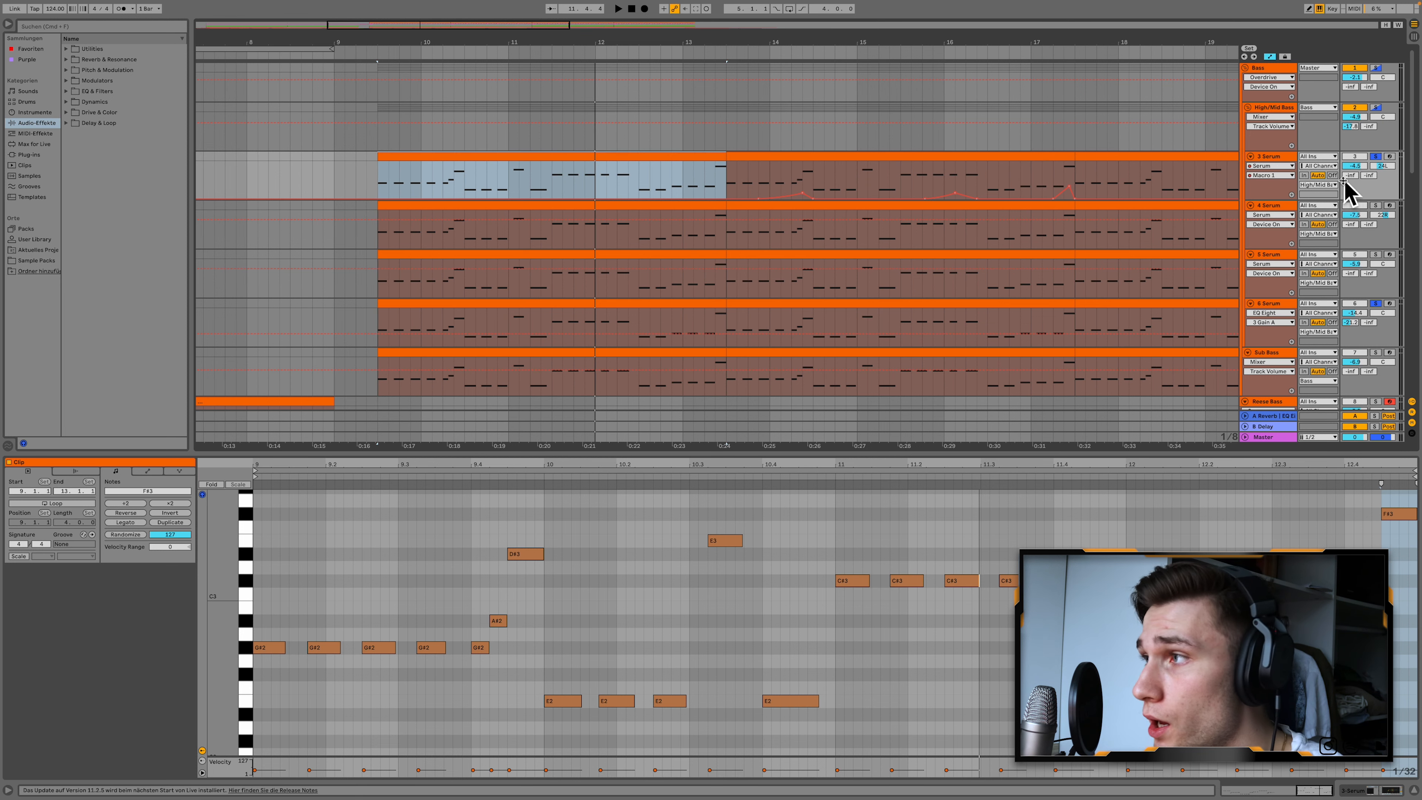
Inspect the 3 Serum track's Macro 1 automation and Serum plug-in window, and play the section from position 13.3.1.
{"action": "left_click", "coordinate": [1275, 166]}
{"action": "left_click", "coordinate": [1277, 187]}
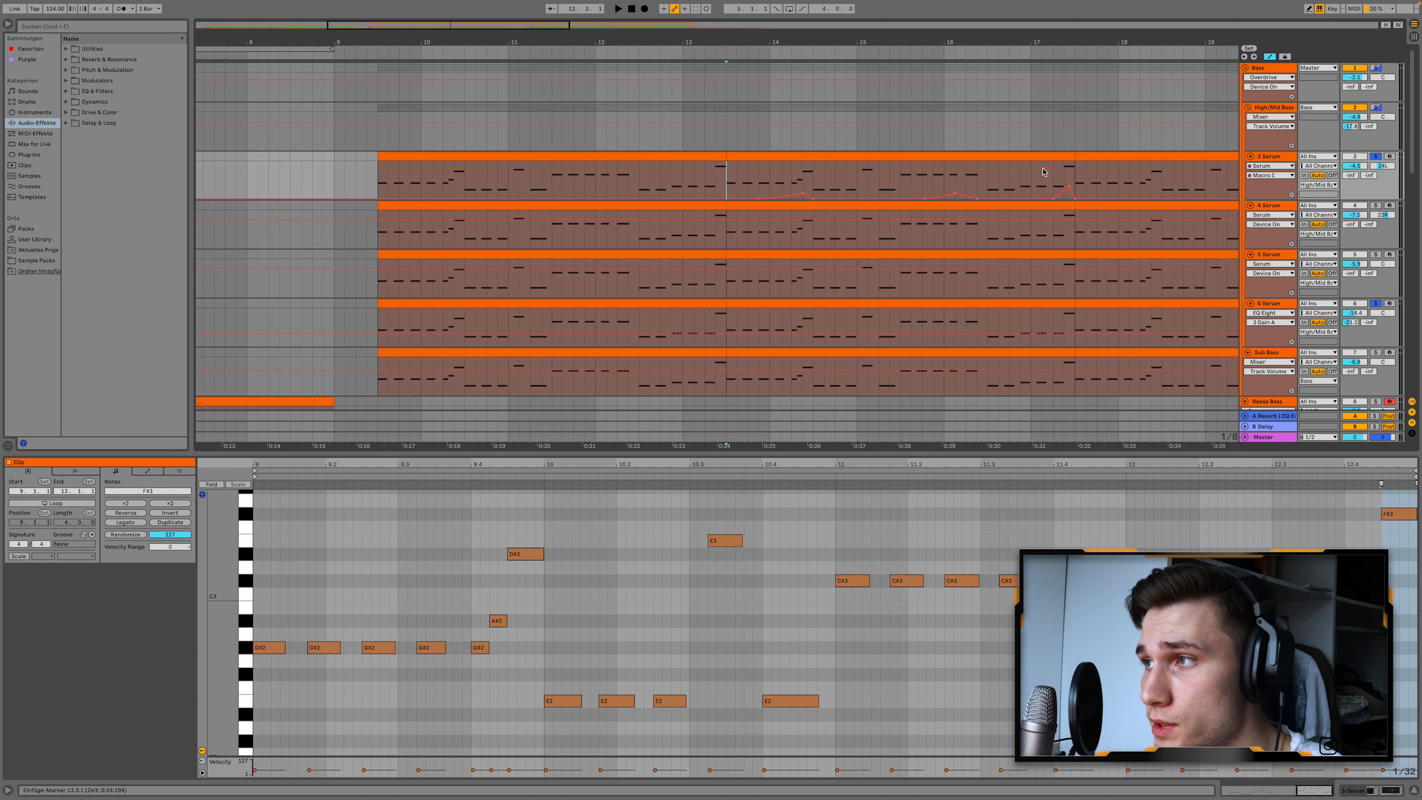
{"action": "double_click", "coordinate": [1270, 157]}
{"action": "left_click", "coordinate": [34, 678]}
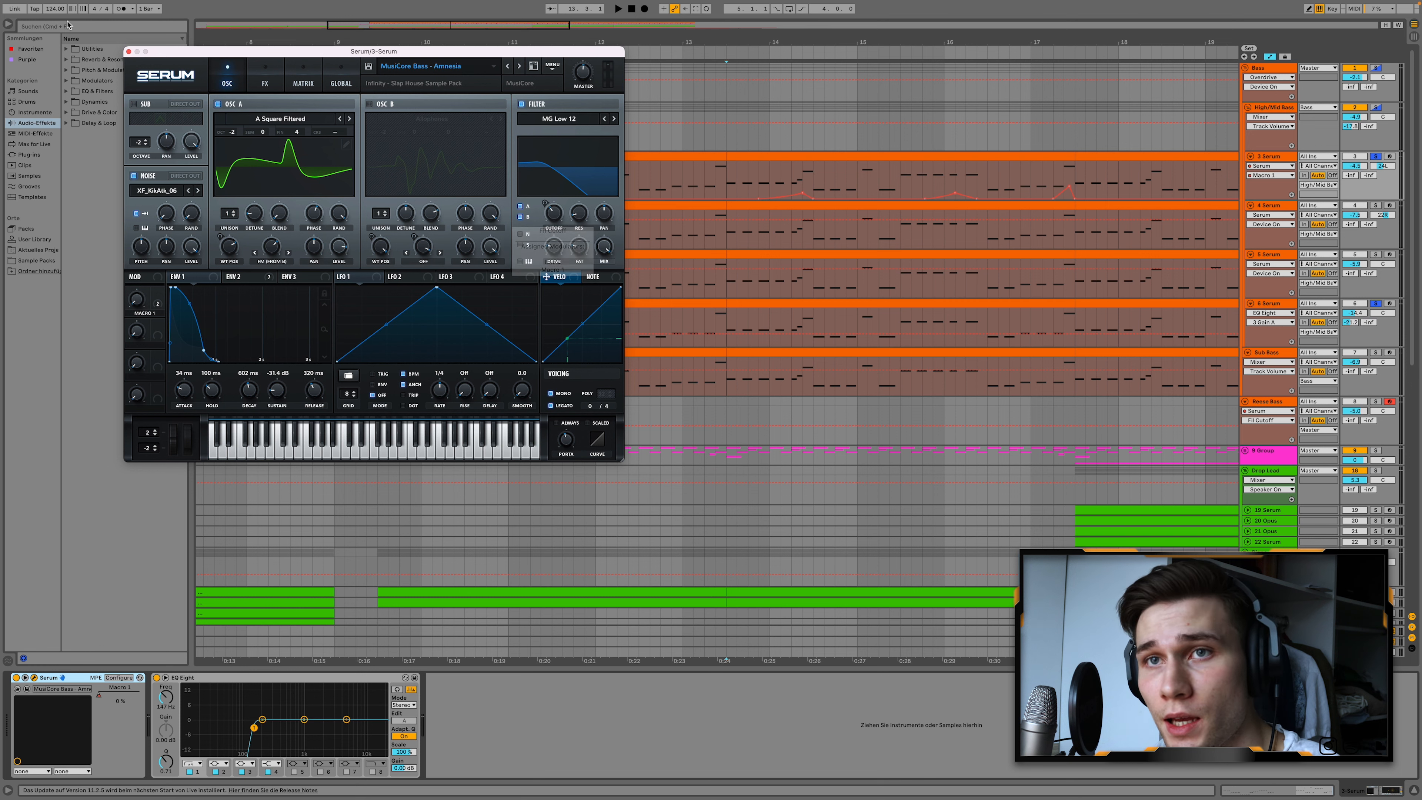
{"action": "left_click", "coordinate": [128, 52]}
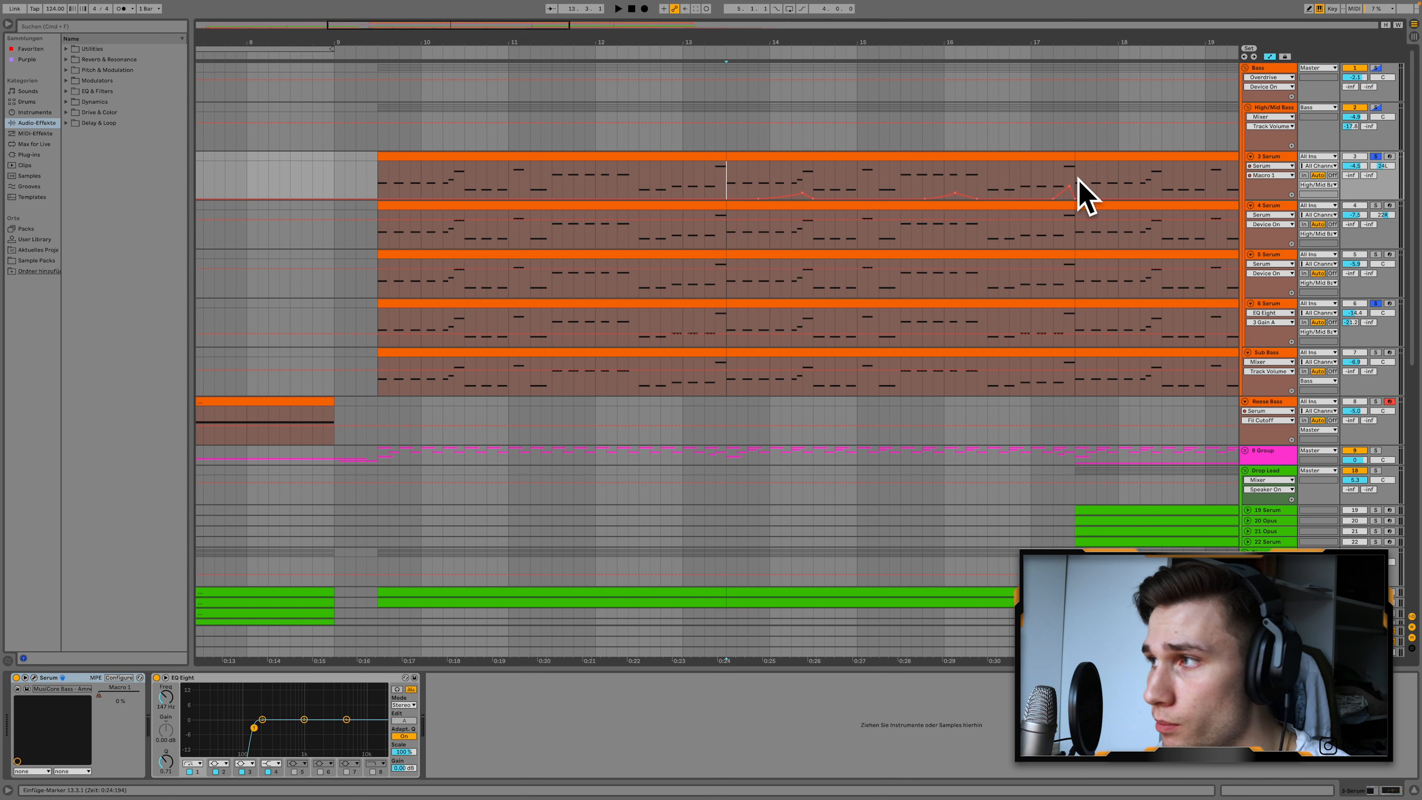
{"action": "key", "text": "space"}
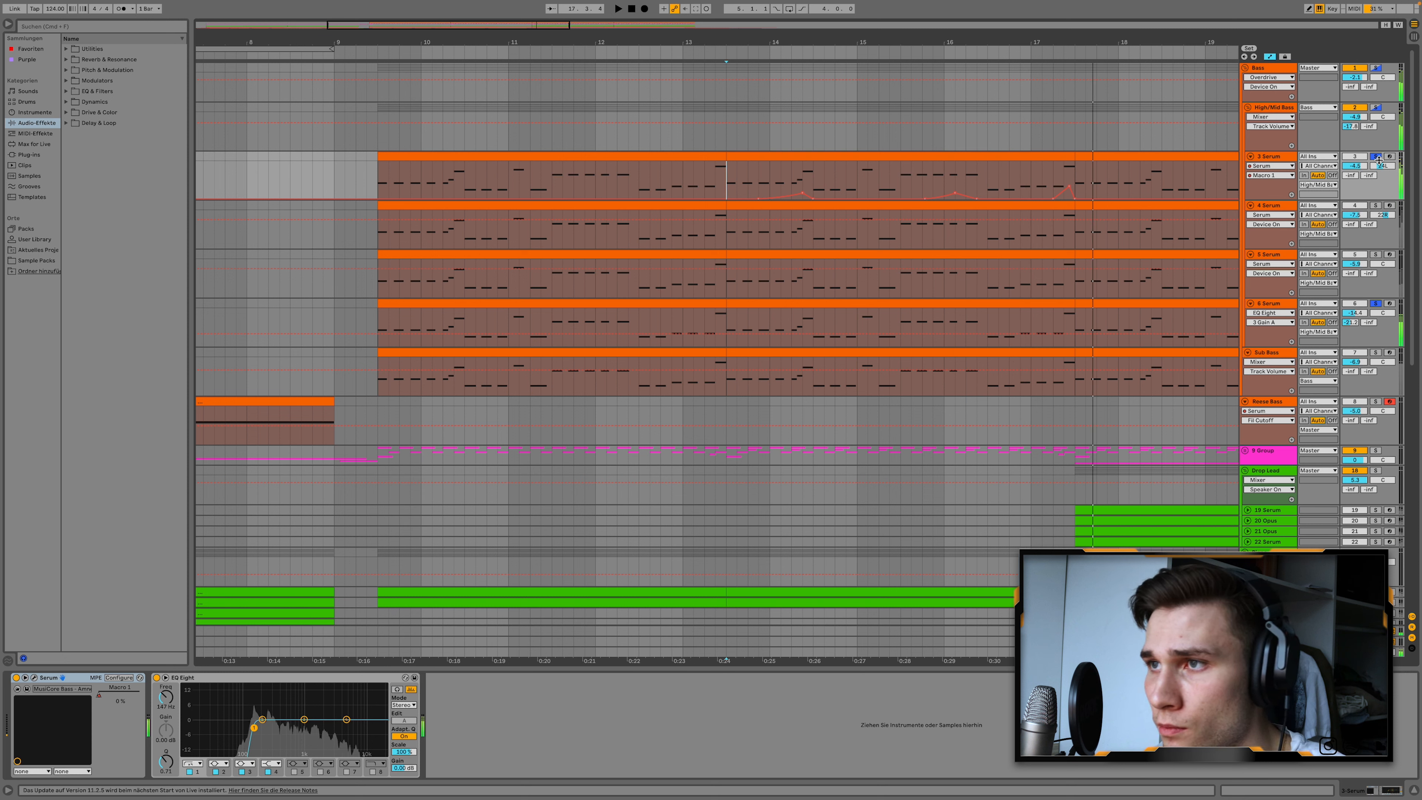
View the device chains of the High/Mid Bass group and the Sub Bass track, ending on High/Mid Bass.
{"action": "left_click", "coordinate": [1279, 108]}
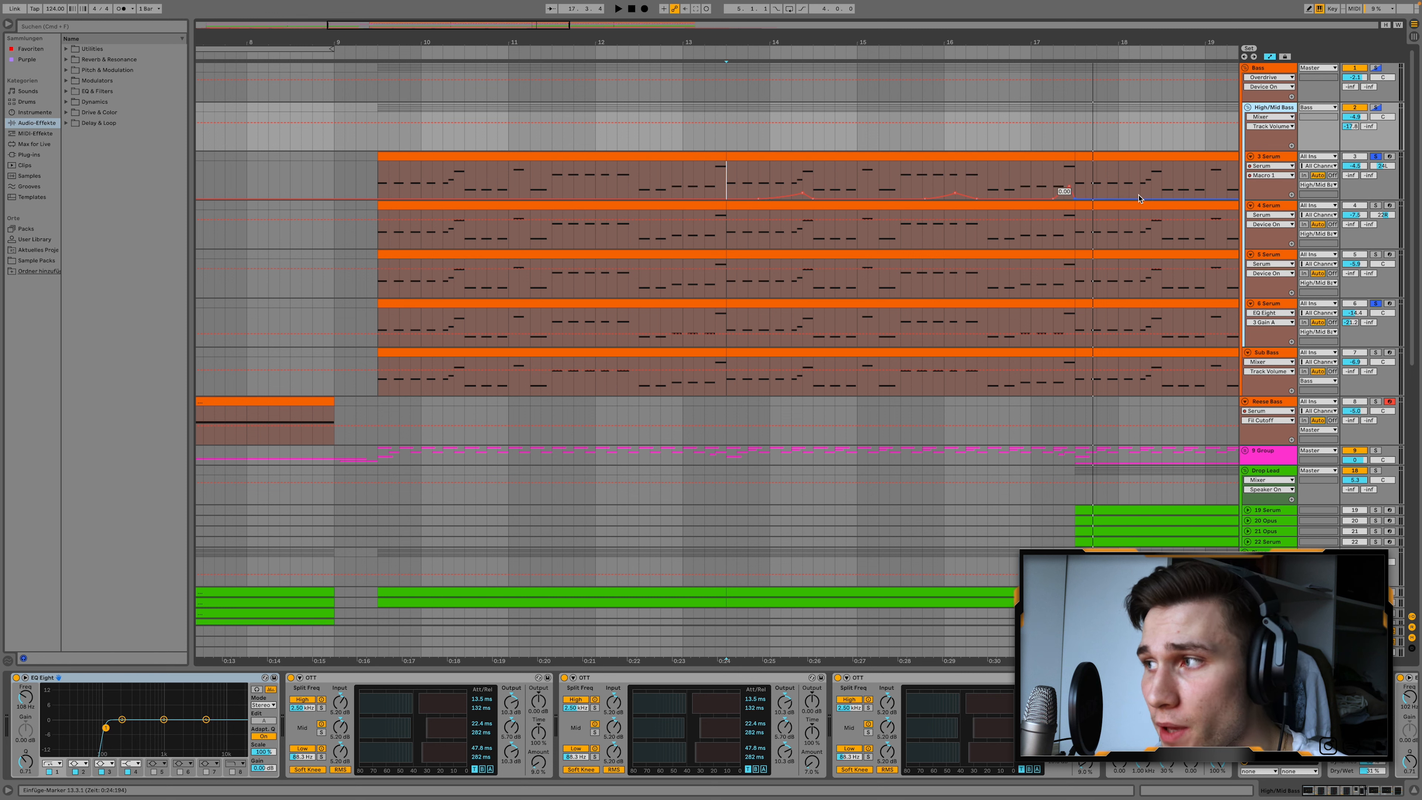
{"action": "left_click", "coordinate": [1277, 354]}
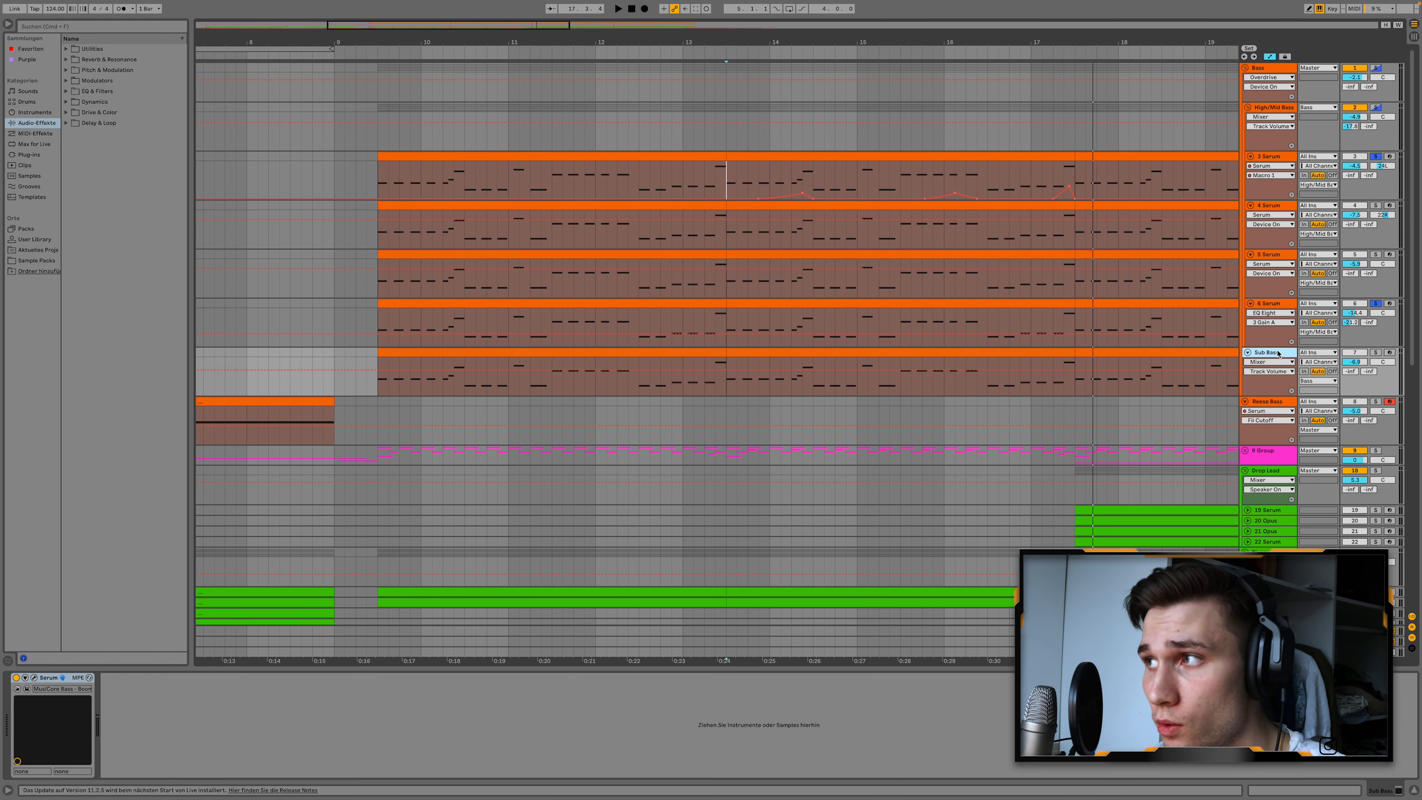
{"action": "double_click", "coordinate": [1274, 107]}
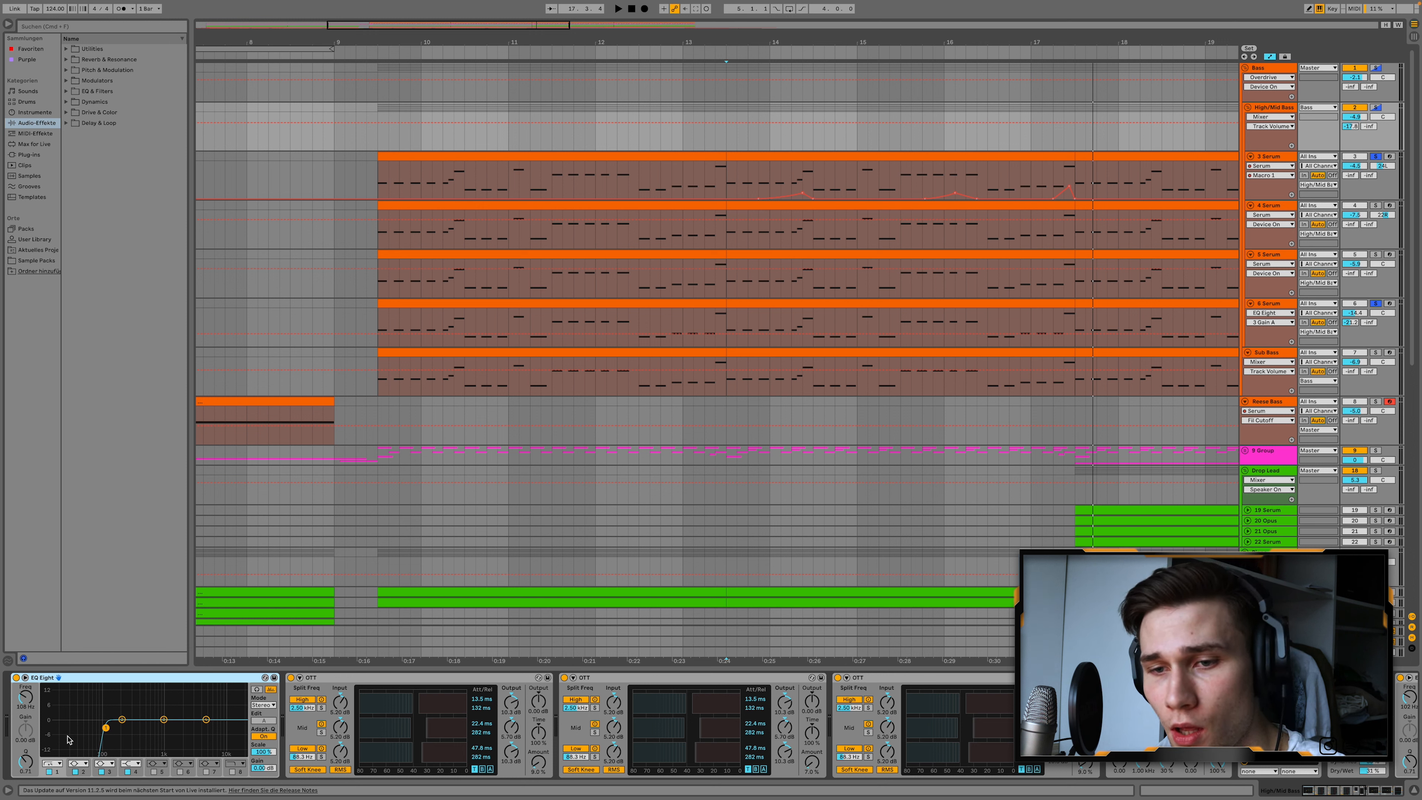
Collapse the OTT devices and the Saturator in the High/Mid Bass device chain.
{"action": "double_click", "coordinate": [346, 679]}
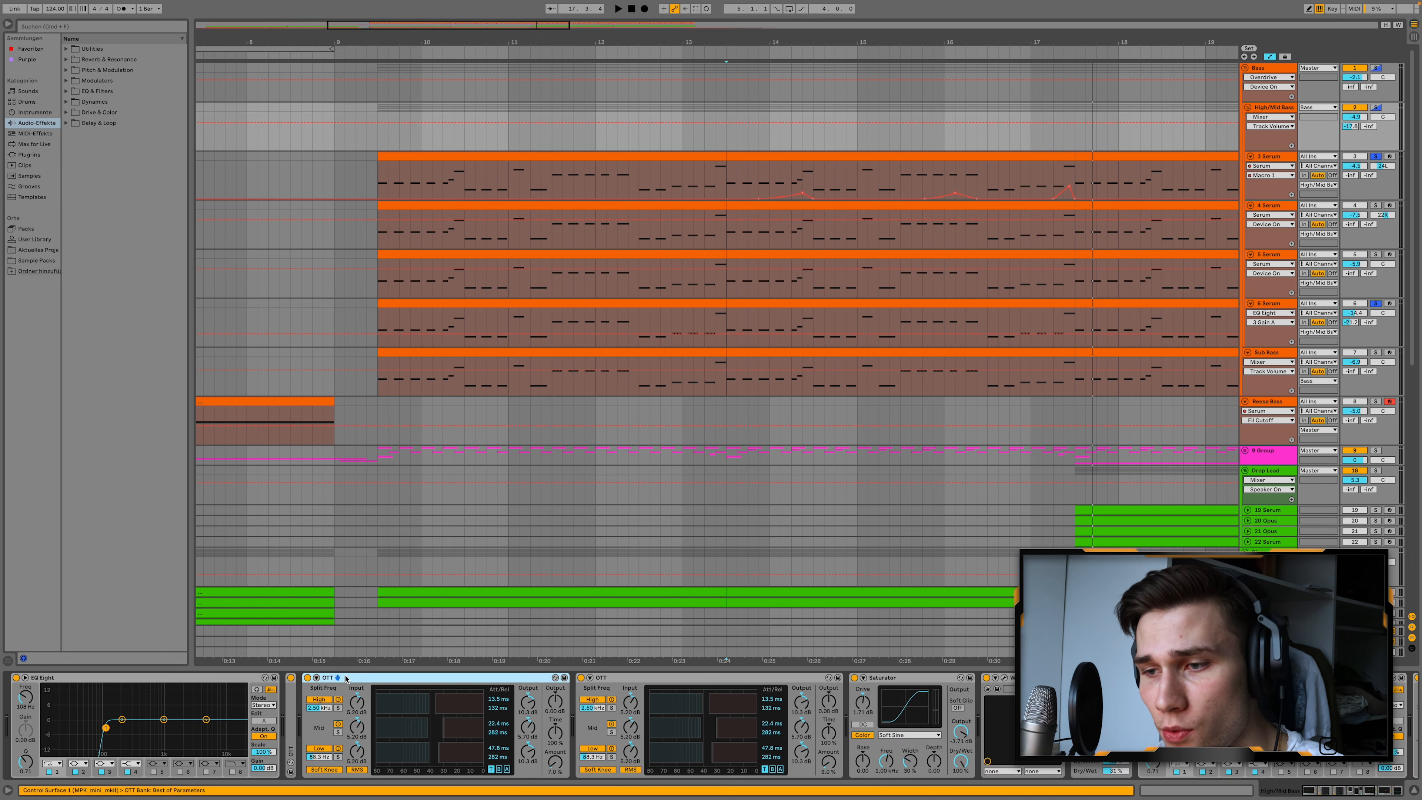
{"action": "double_click", "coordinate": [346, 679]}
{"action": "double_click", "coordinate": [390, 678]}
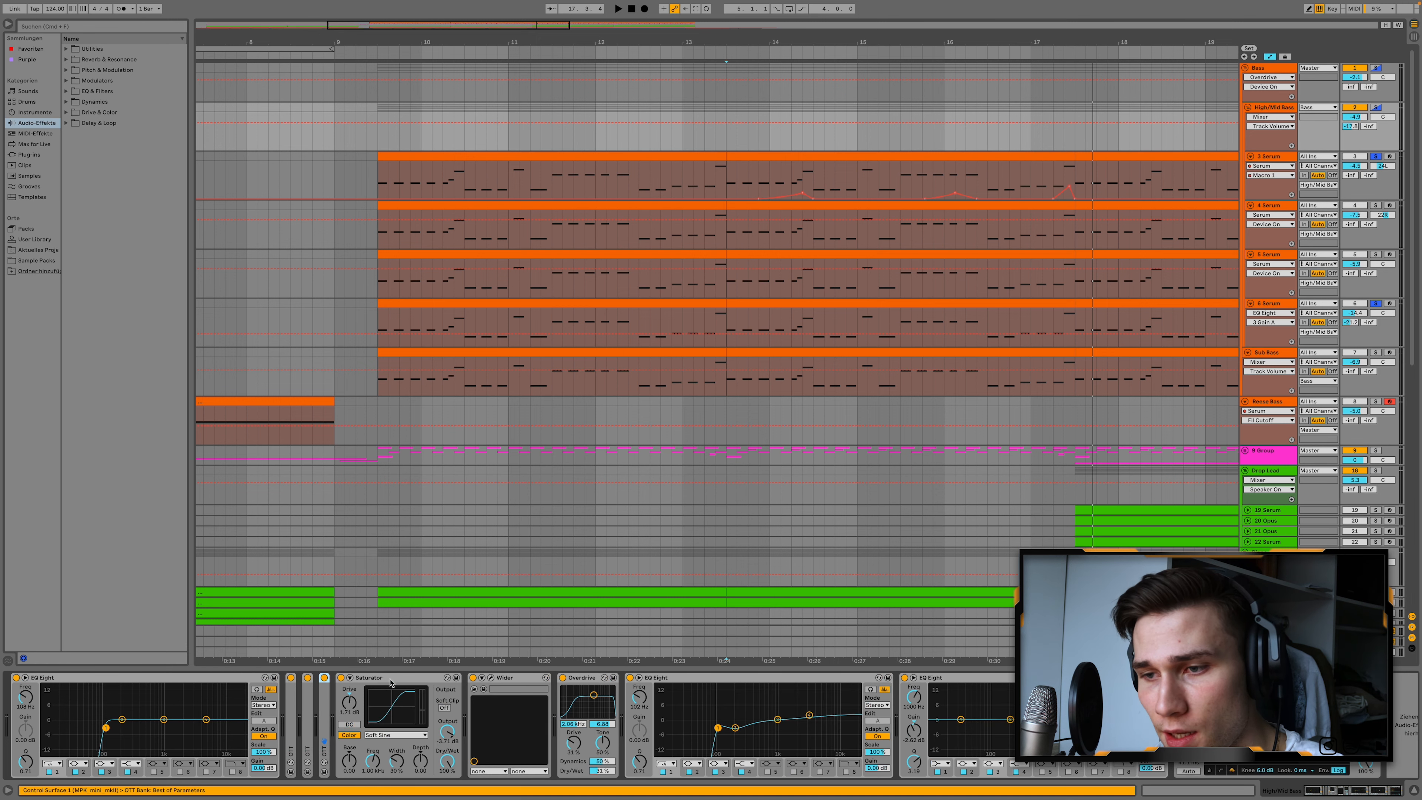
{"action": "double_click", "coordinate": [390, 679]}
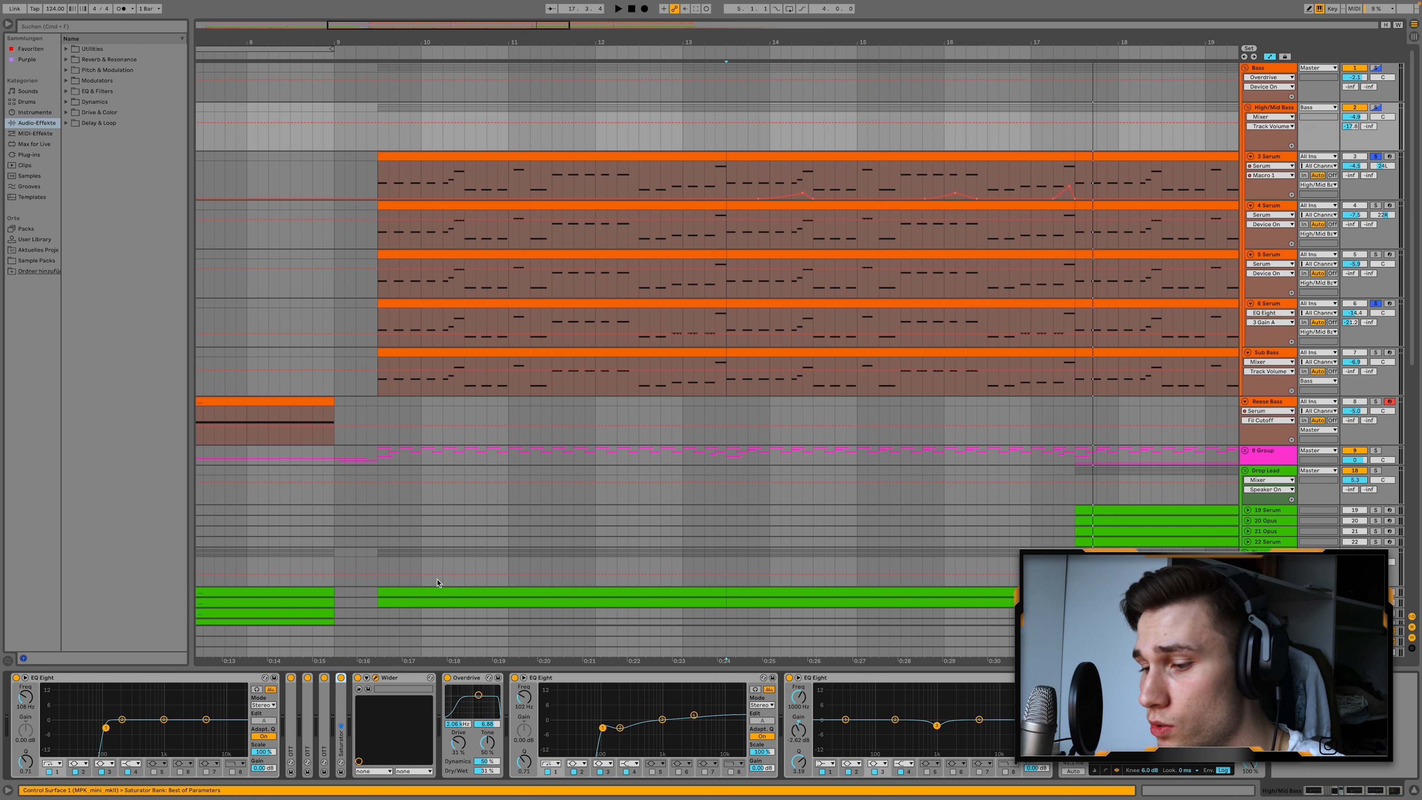
Open the Wider plug-in window of the High/Mid Bass group to inspect its width setting, and close it.
{"action": "left_click", "coordinate": [375, 678]}
{"action": "left_click_drag", "start_coordinate": [597, 325], "coordinate": [643, 230]}
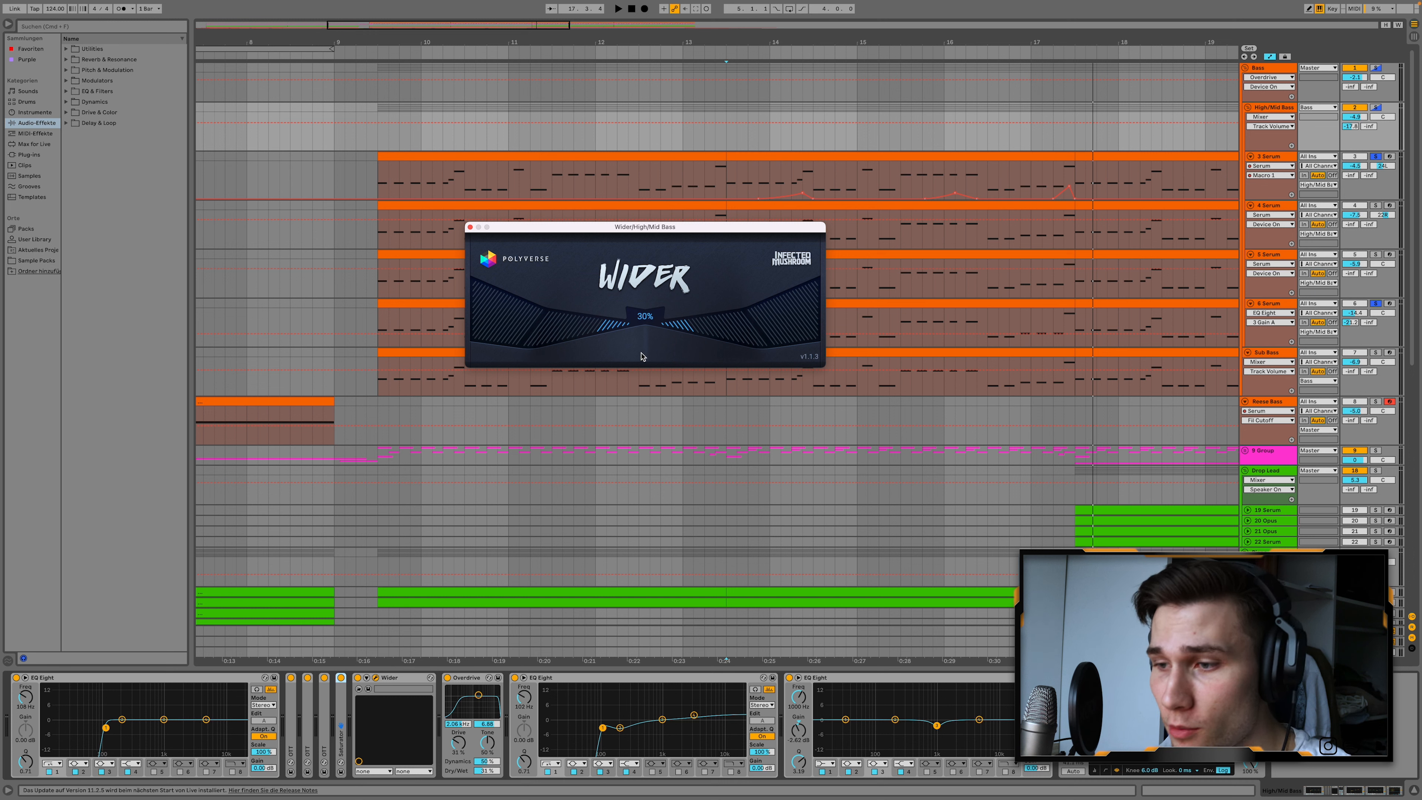
{"action": "left_click", "coordinate": [470, 228]}
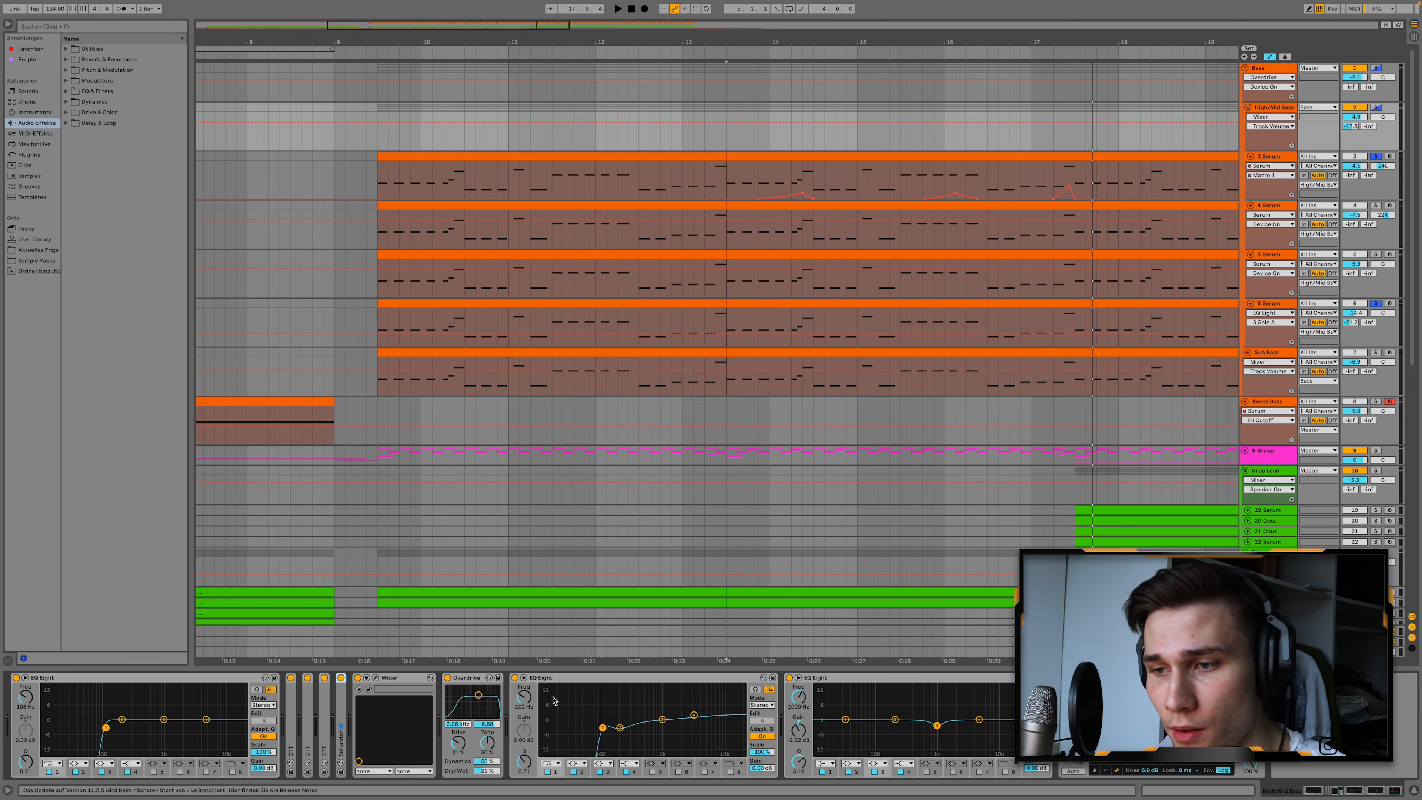
Examine the two EQ Eights after Overdrive and the device following them in the High/Mid Bass chain.
{"action": "left_click", "coordinate": [571, 686]}
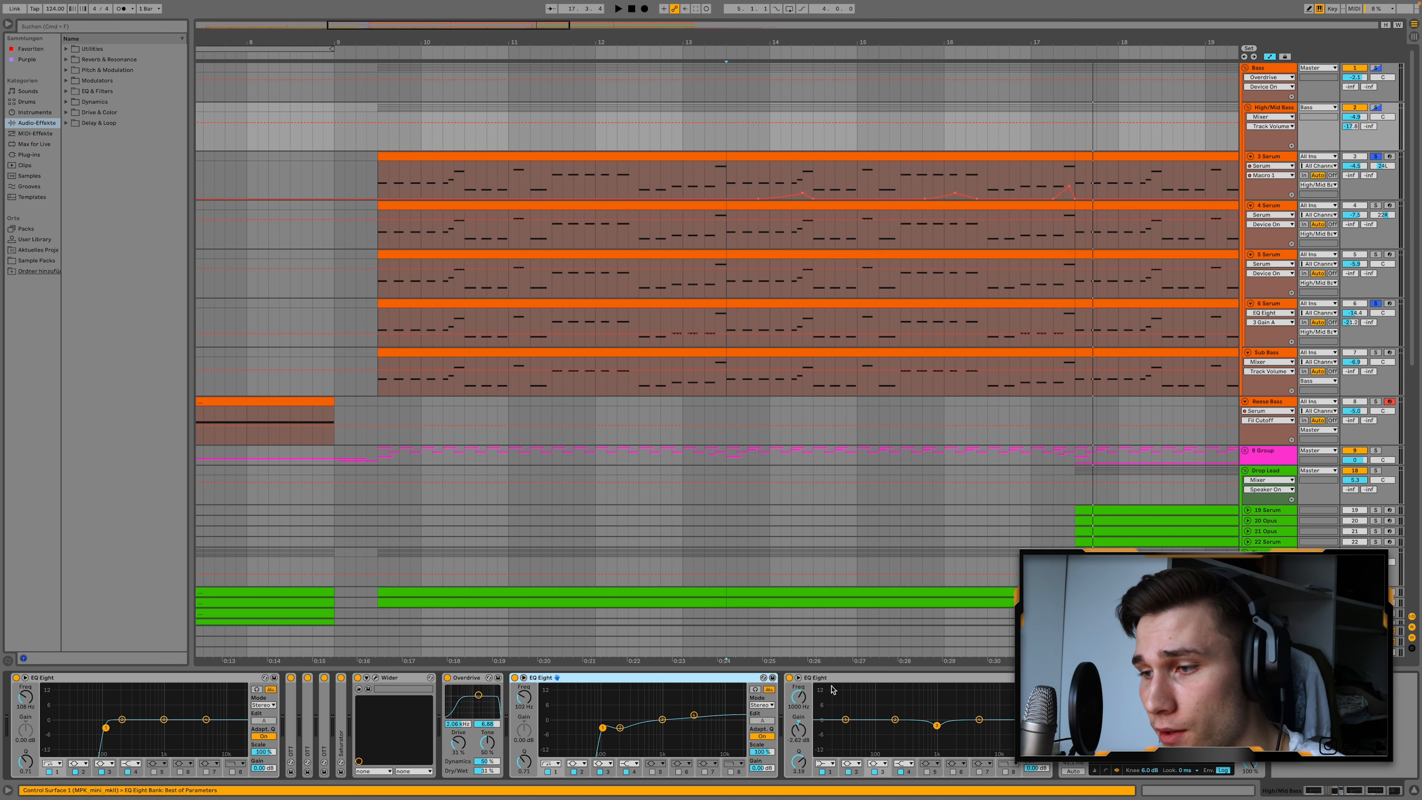
{"action": "left_click", "coordinate": [864, 683]}
{"action": "left_click", "coordinate": [1120, 679]}
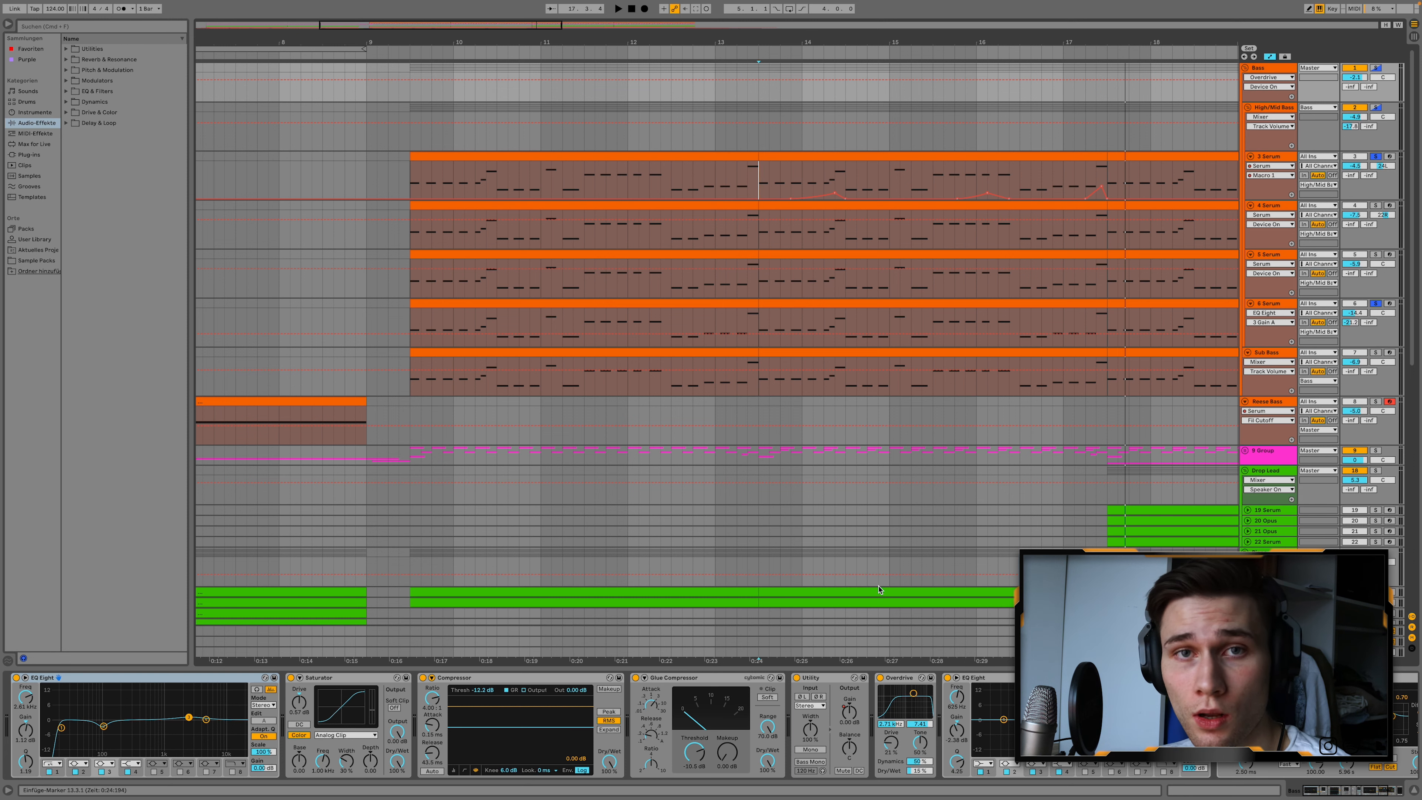
Solo the Piano group, unfold the 24 Analog Lab track and play the piano from position 9.3.1.
{"action": "scroll", "coordinate": [878, 589], "scroll_direction": "down", "scroll_amount": 5}
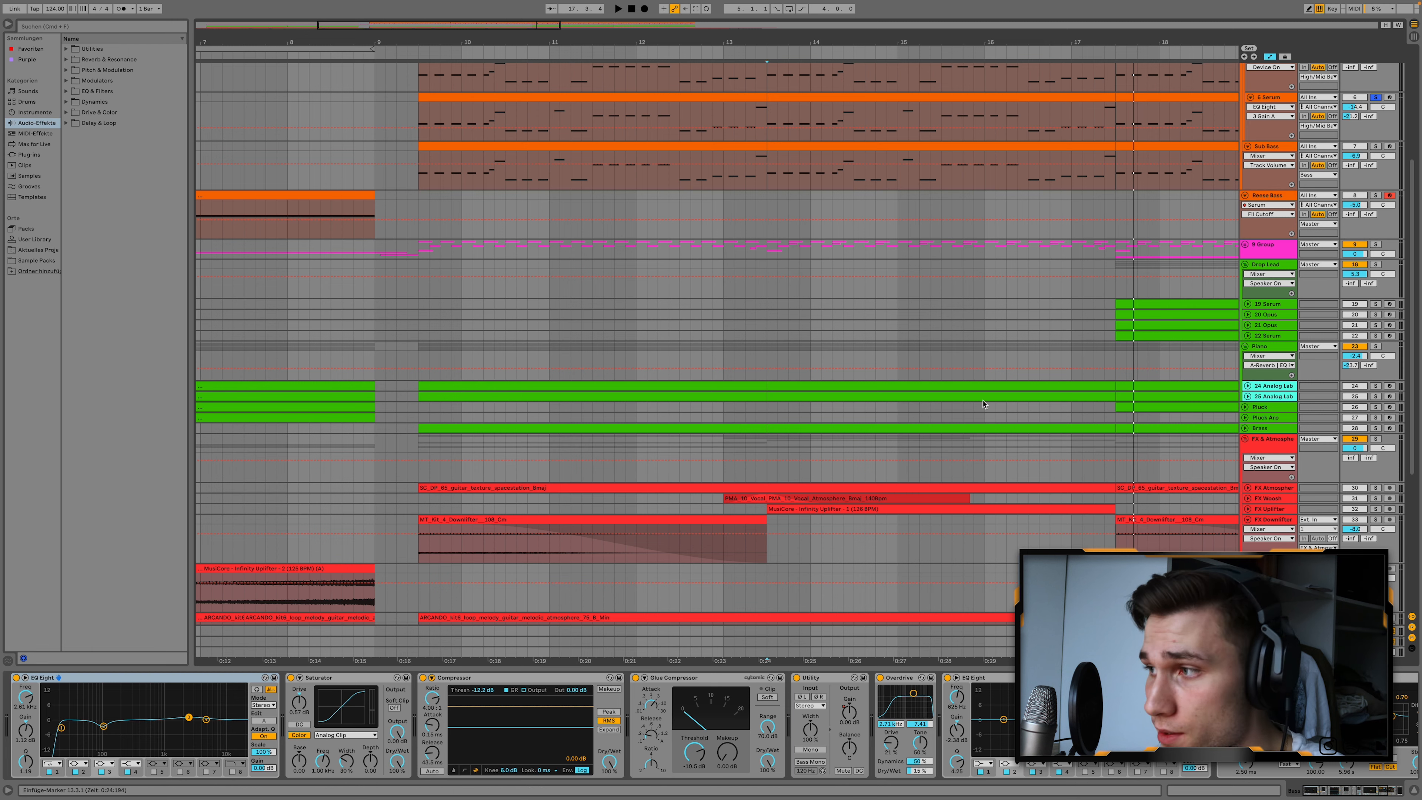
{"action": "scroll", "coordinate": [1378, 333], "scroll_direction": "down", "scroll_amount": 1}
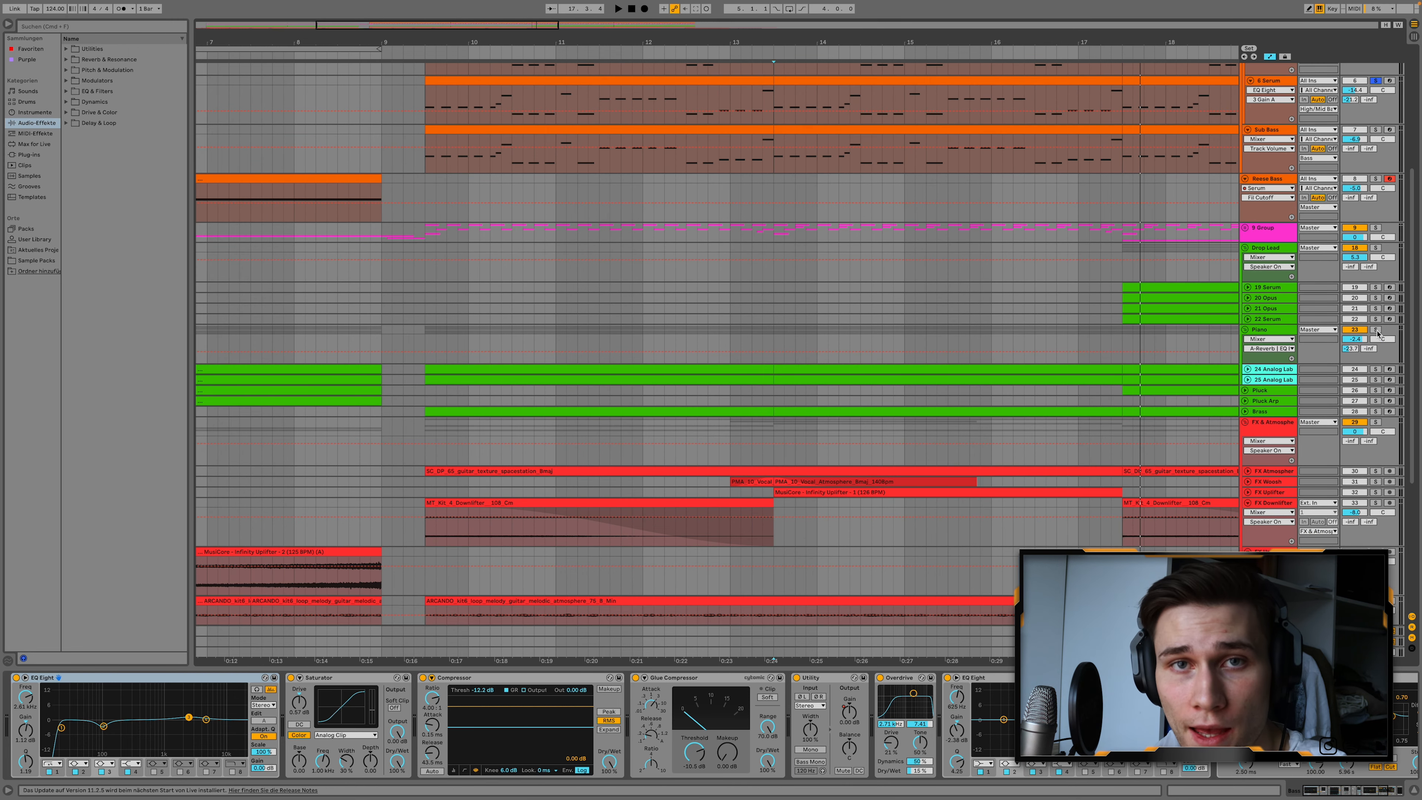
{"action": "left_click", "coordinate": [1377, 330]}
{"action": "left_click", "coordinate": [1248, 369]}
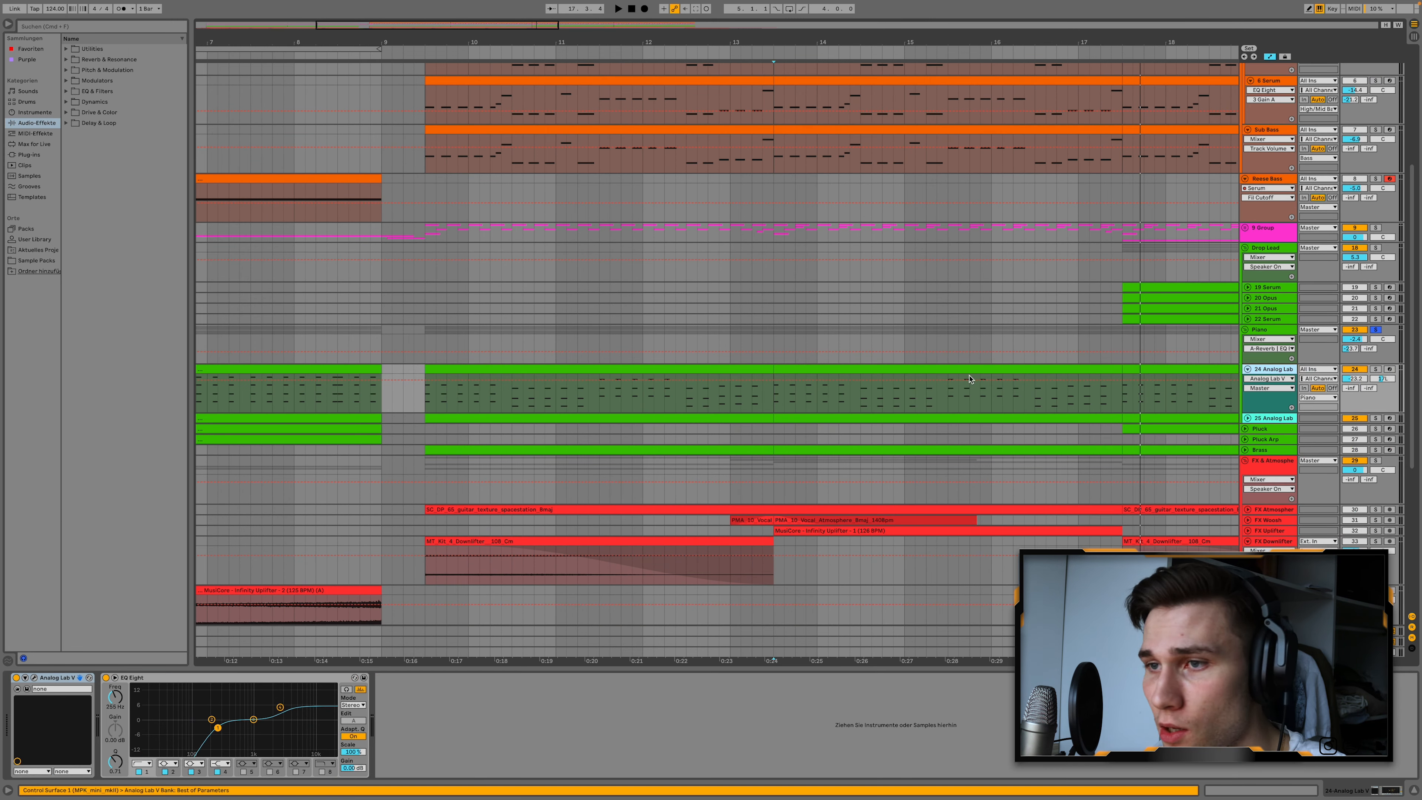
{"action": "left_click", "coordinate": [429, 341]}
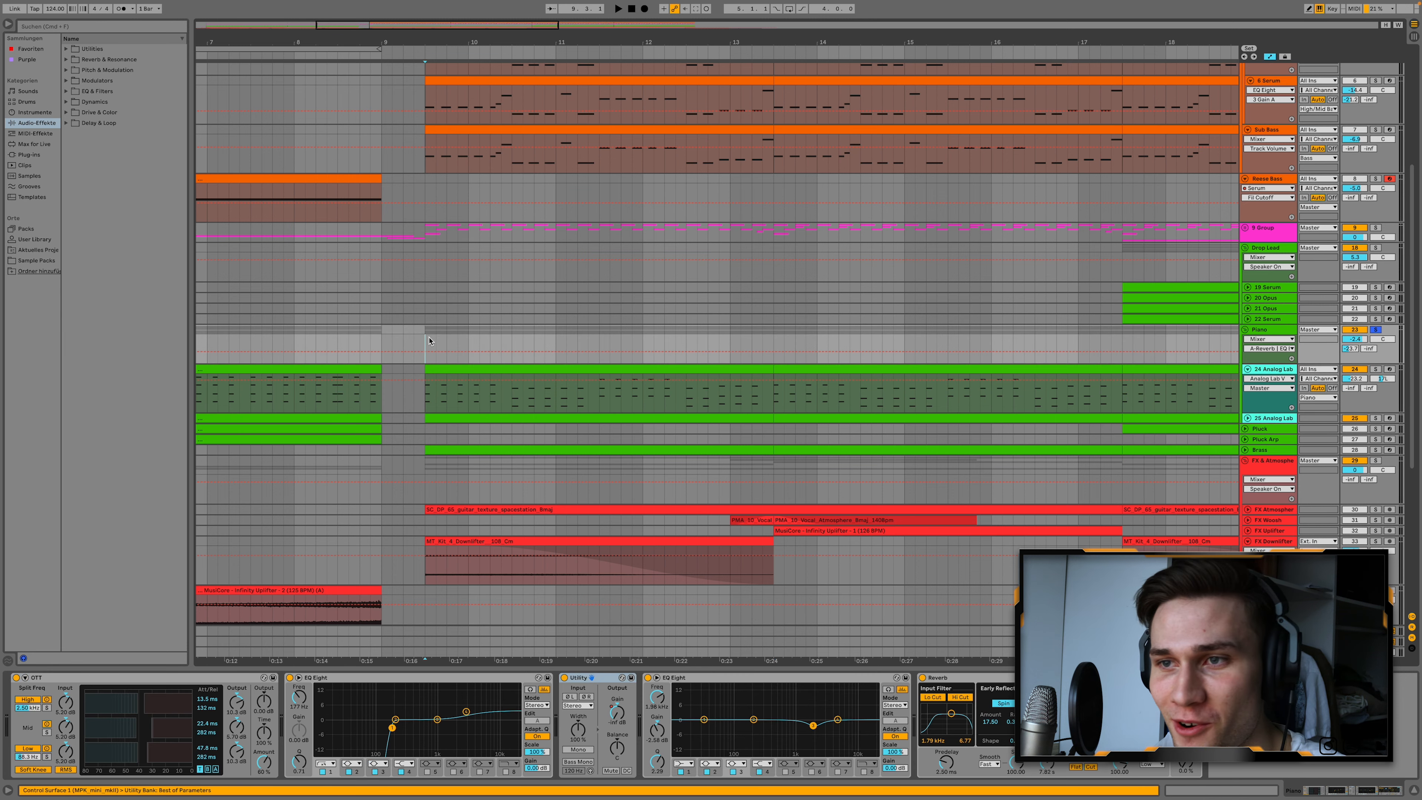
{"action": "key", "text": "space"}
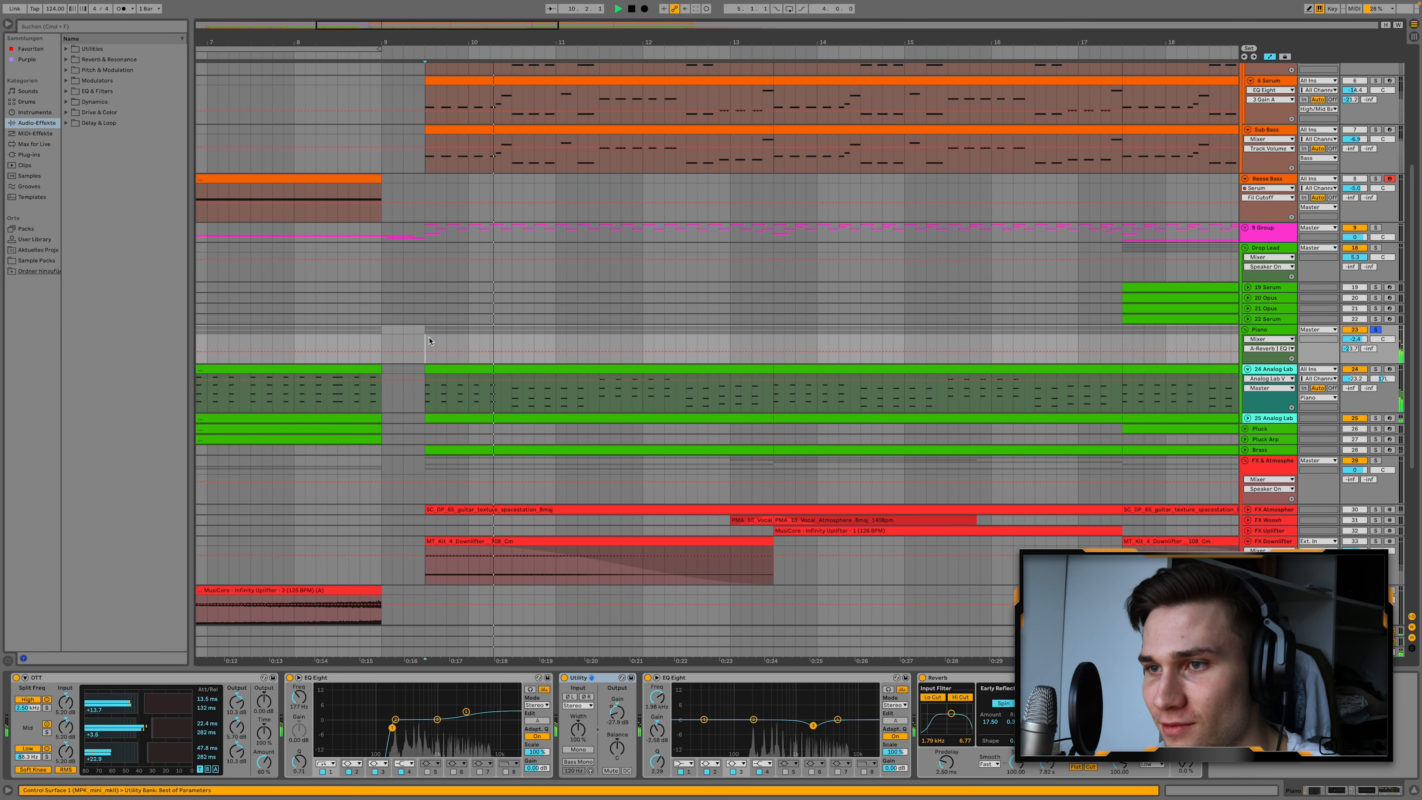
Stop the piano playback, unfold and solo the Brass track, and play its clip starting at 9.3.1.
{"action": "key", "text": "space"}
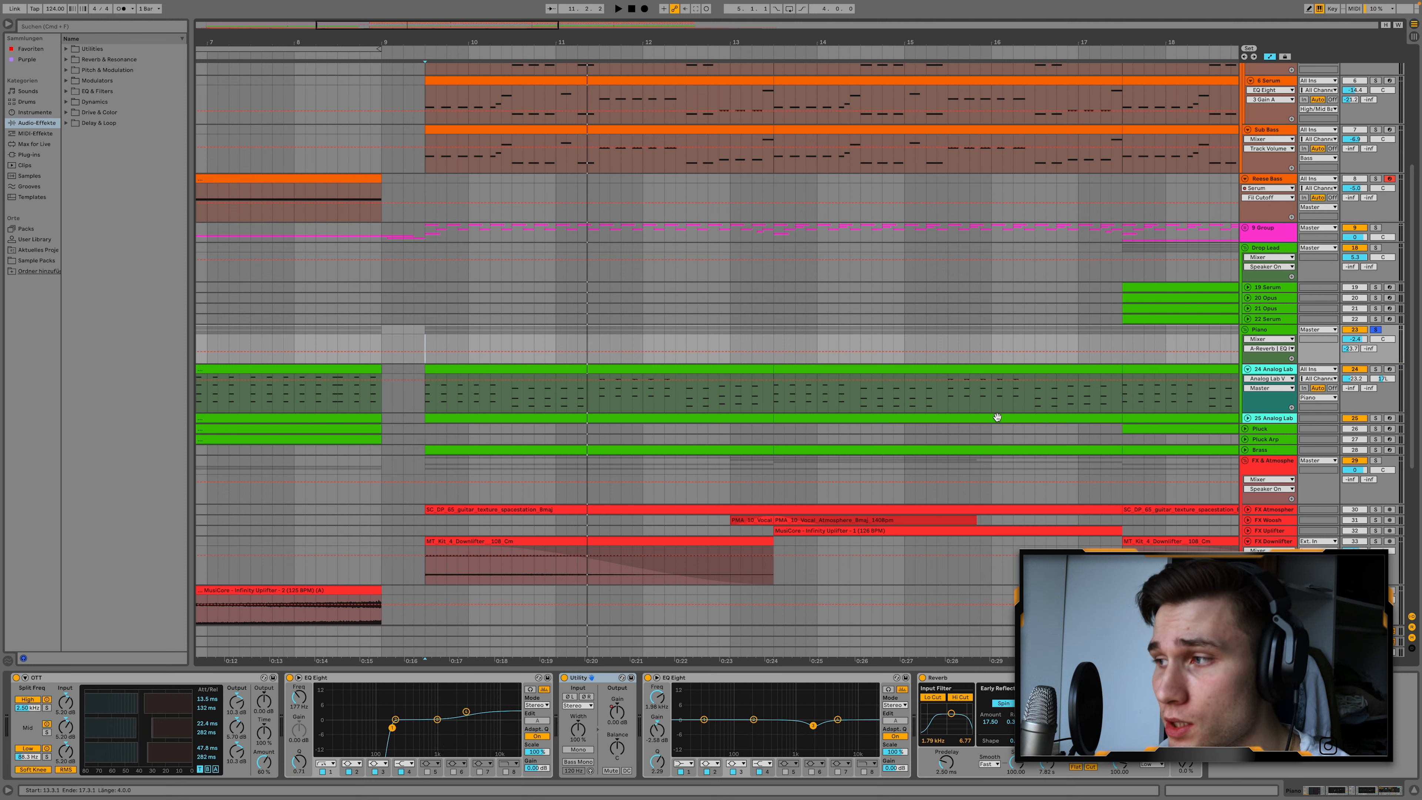
{"action": "left_click", "coordinate": [1246, 451]}
{"action": "scroll", "coordinate": [784, 440], "scroll_direction": "down", "scroll_amount": 2}
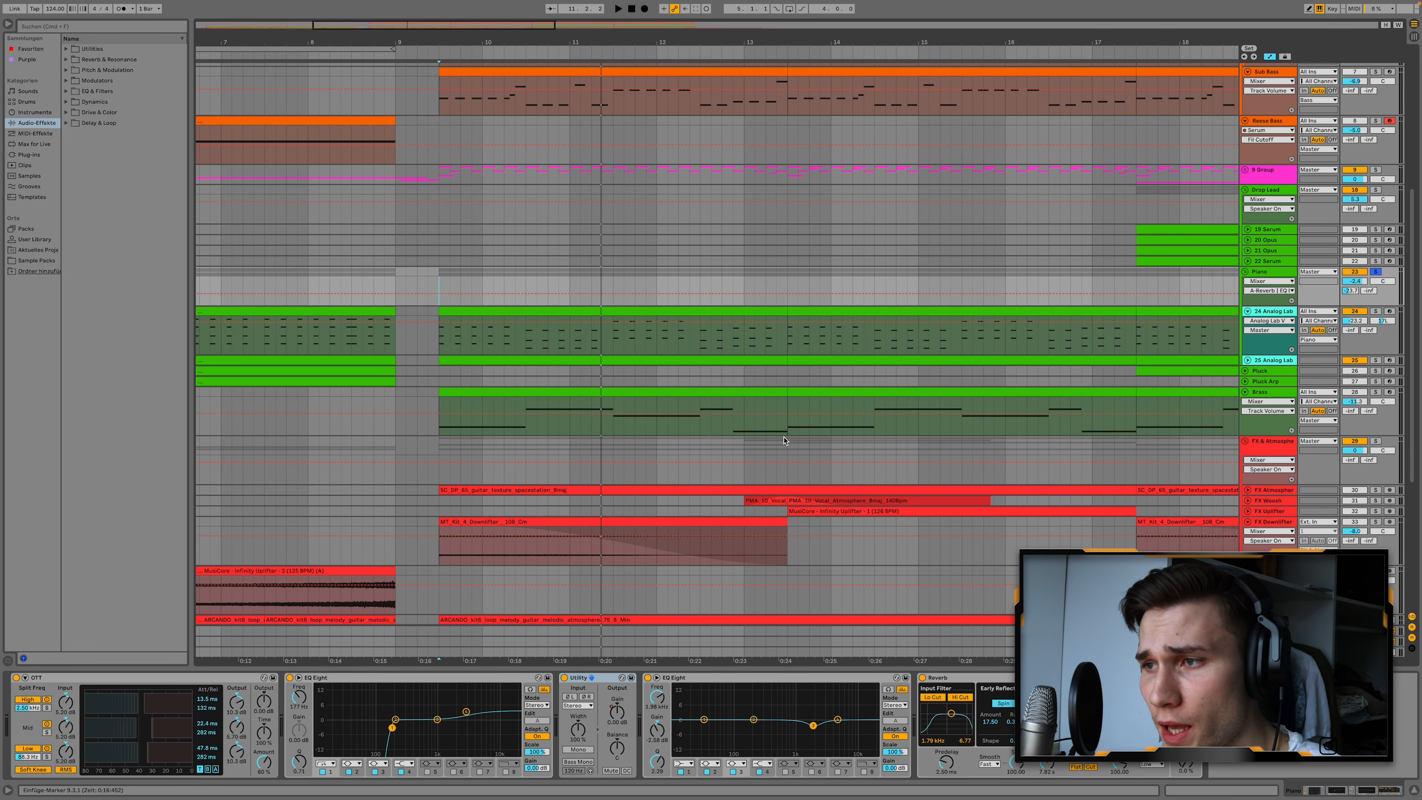
{"action": "left_click", "coordinate": [1377, 393]}
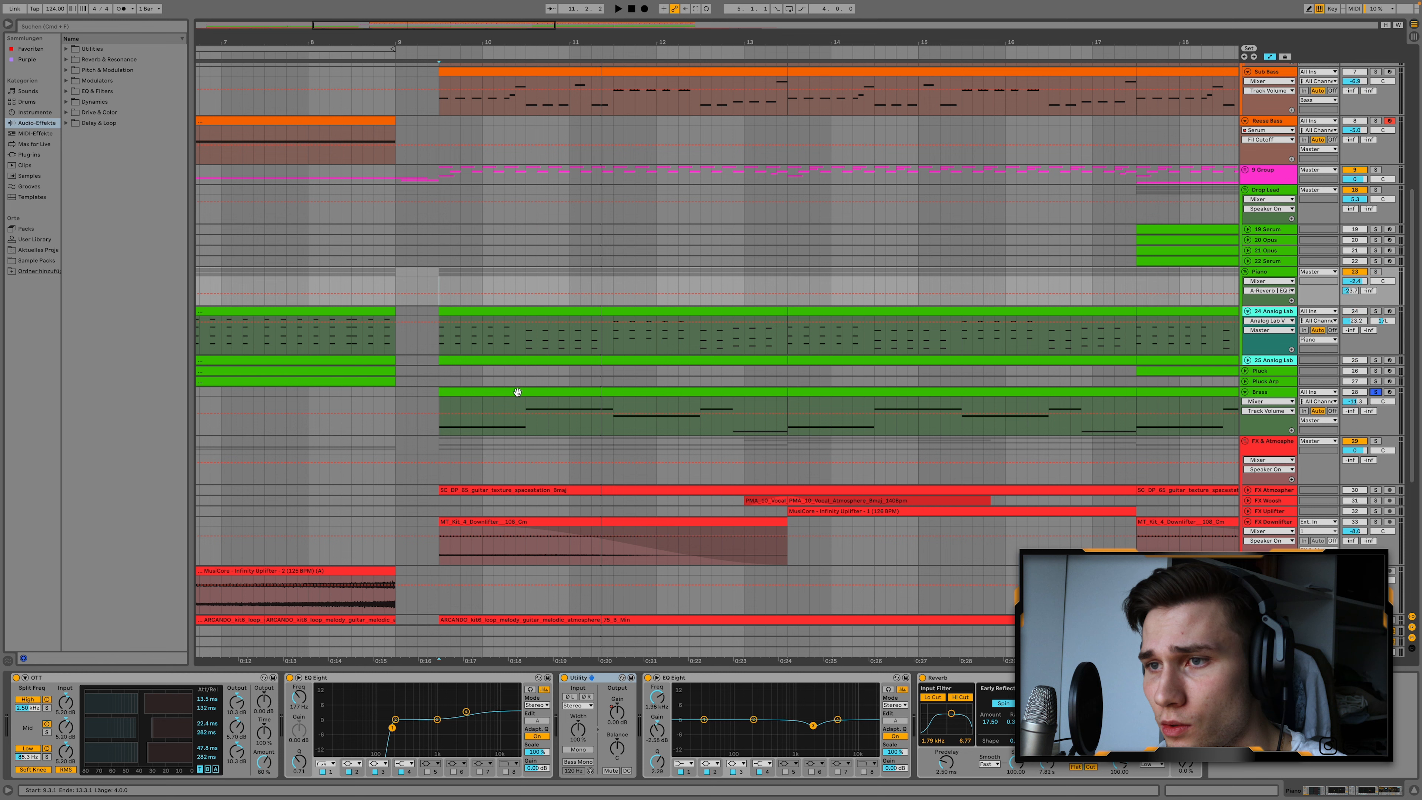
{"action": "left_click", "coordinate": [518, 392]}
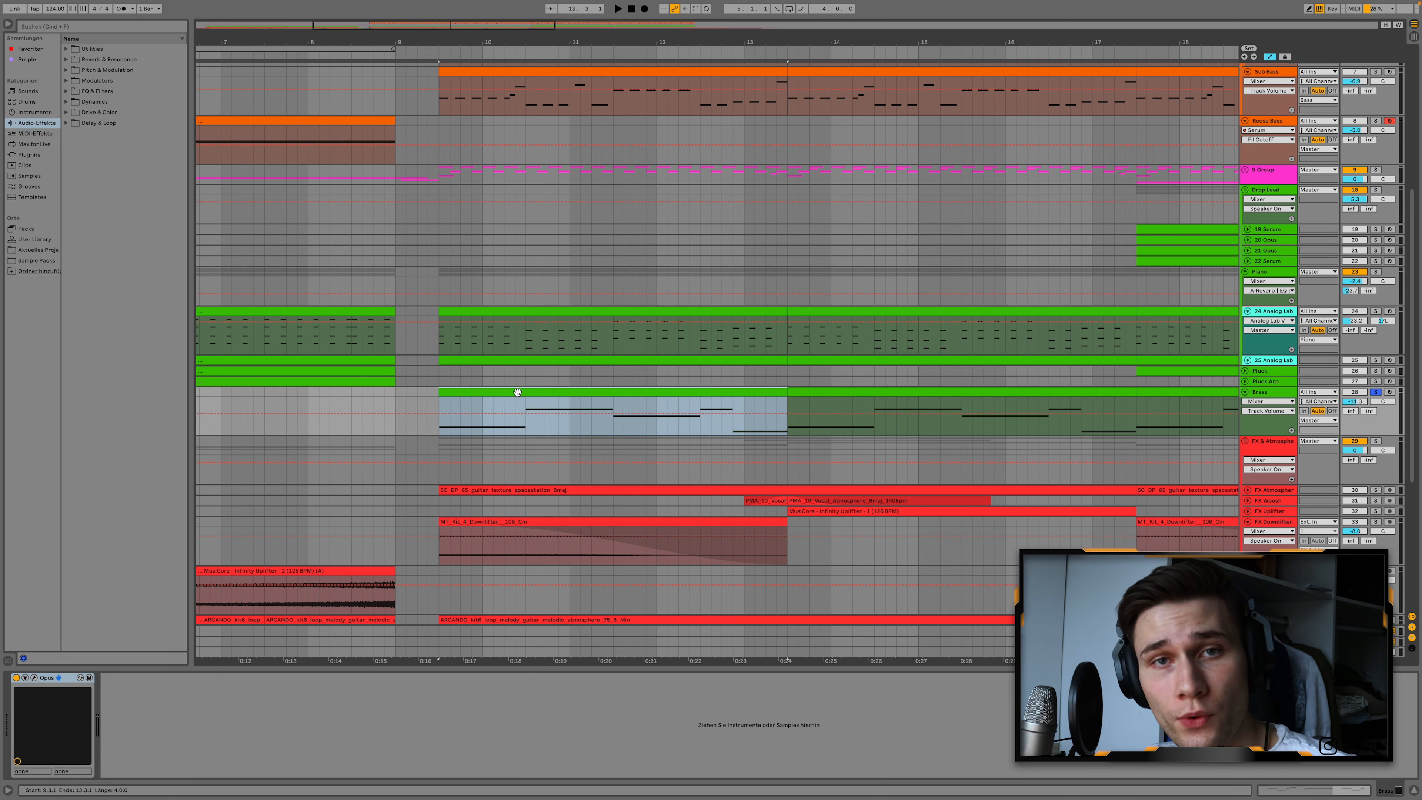
{"action": "key", "text": "space"}
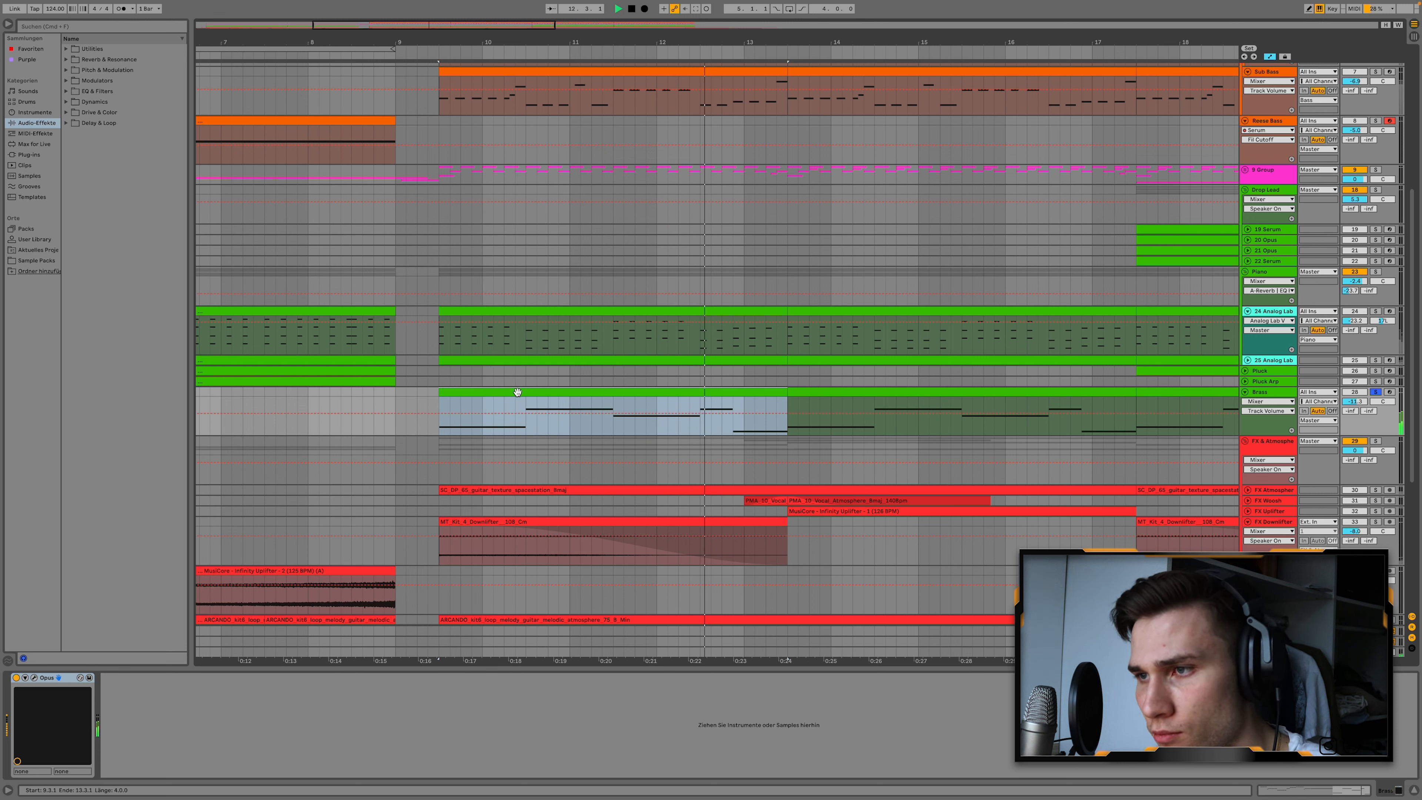
{"action": "key", "text": "space"}
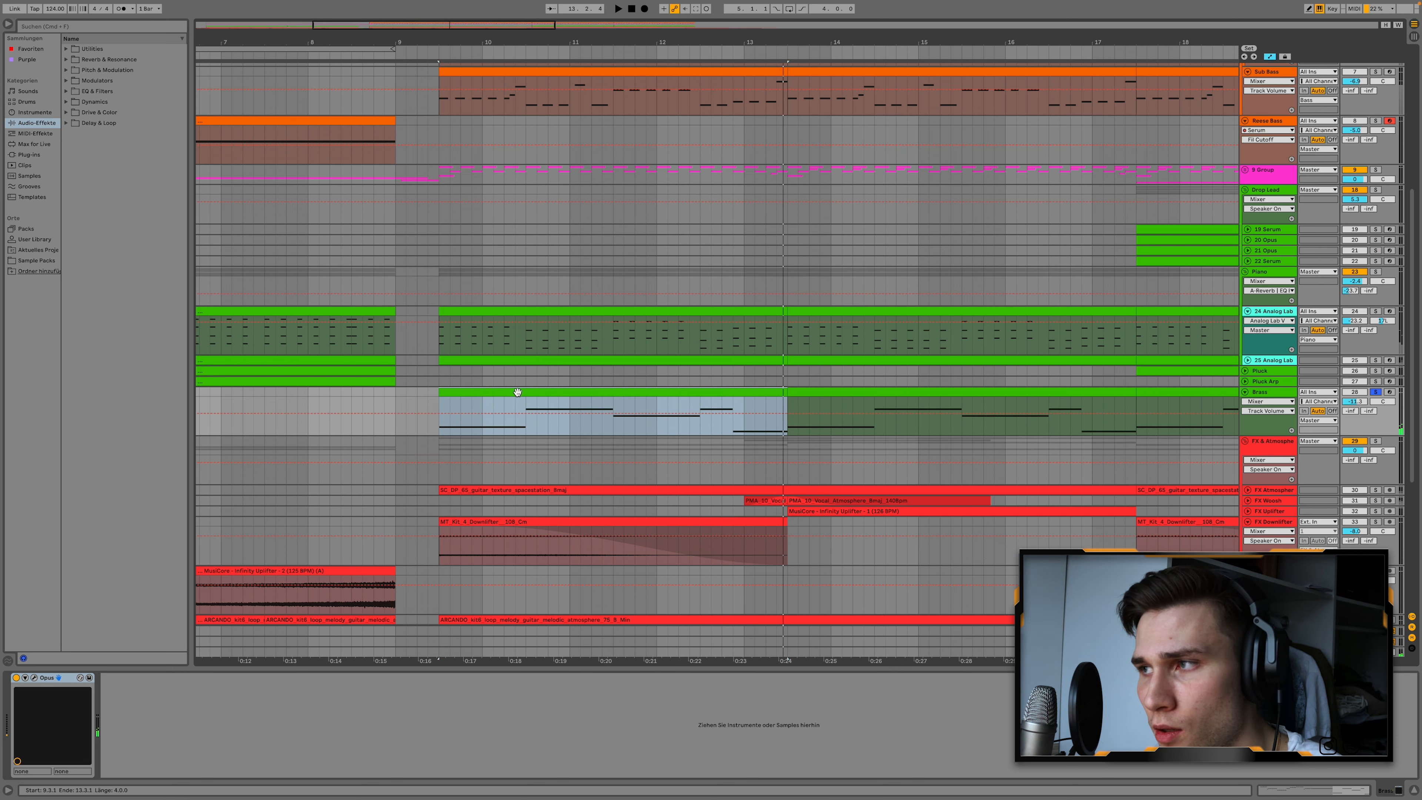
Unfold and solo the Pluck track, play its clip from 17.3.1, and open the clip's MIDI notes.
{"action": "scroll", "coordinate": [518, 392], "scroll_direction": "right", "scroll_amount": 10}
{"action": "scroll", "coordinate": [531, 390], "scroll_direction": "down", "scroll_amount": 3}
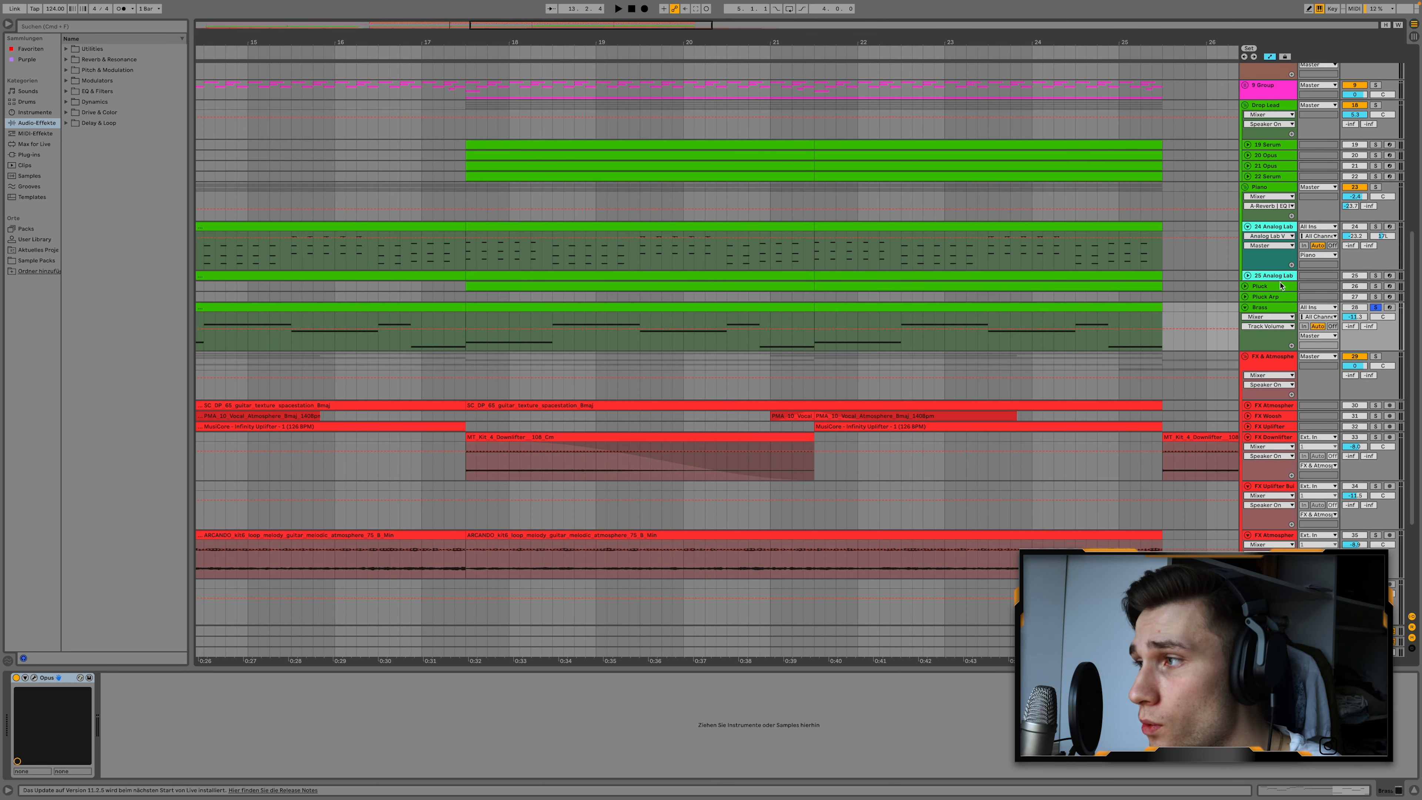
{"action": "left_click", "coordinate": [1244, 286]}
{"action": "left_click", "coordinate": [1375, 285]}
{"action": "left_click", "coordinate": [573, 282]}
{"action": "key", "text": "space"}
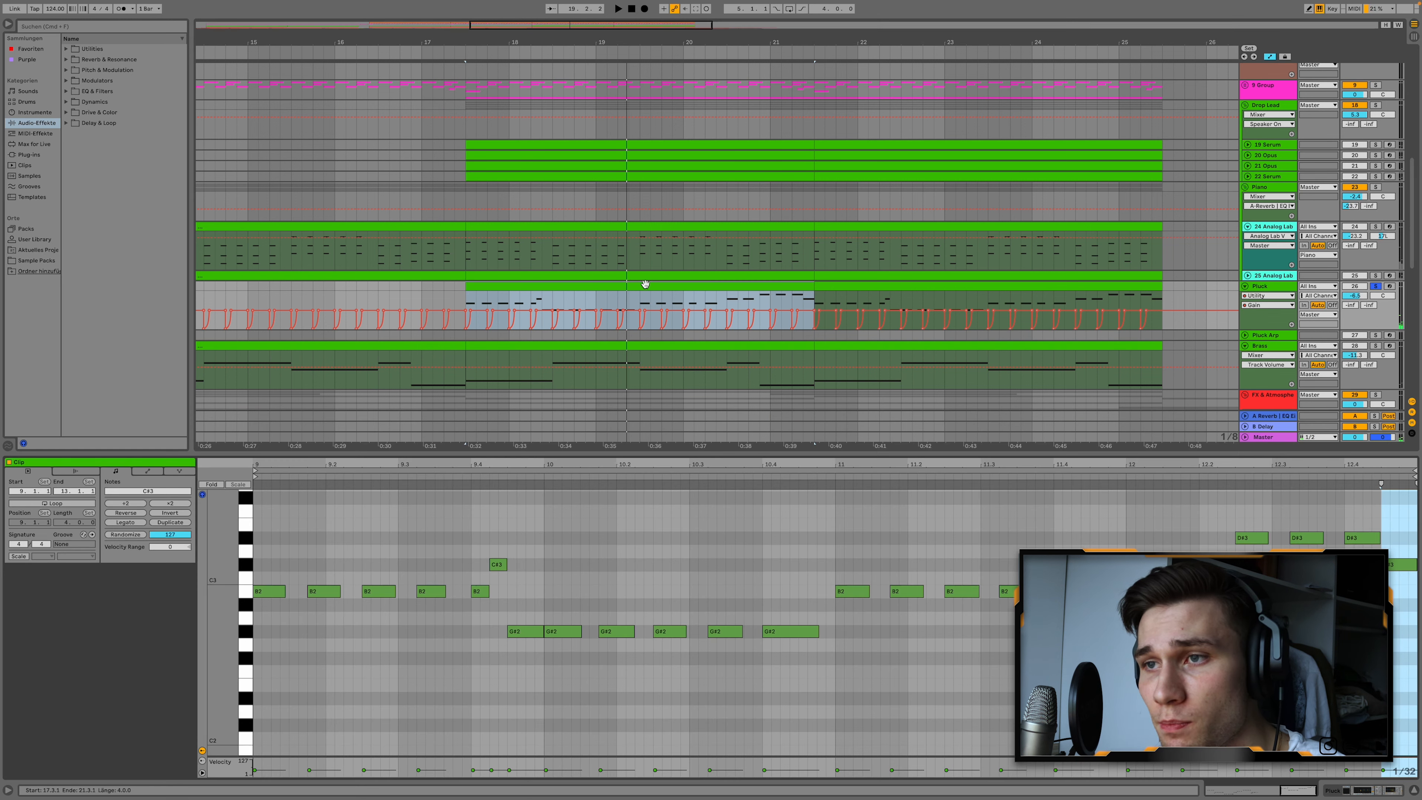
{"action": "double_click", "coordinate": [645, 284]}
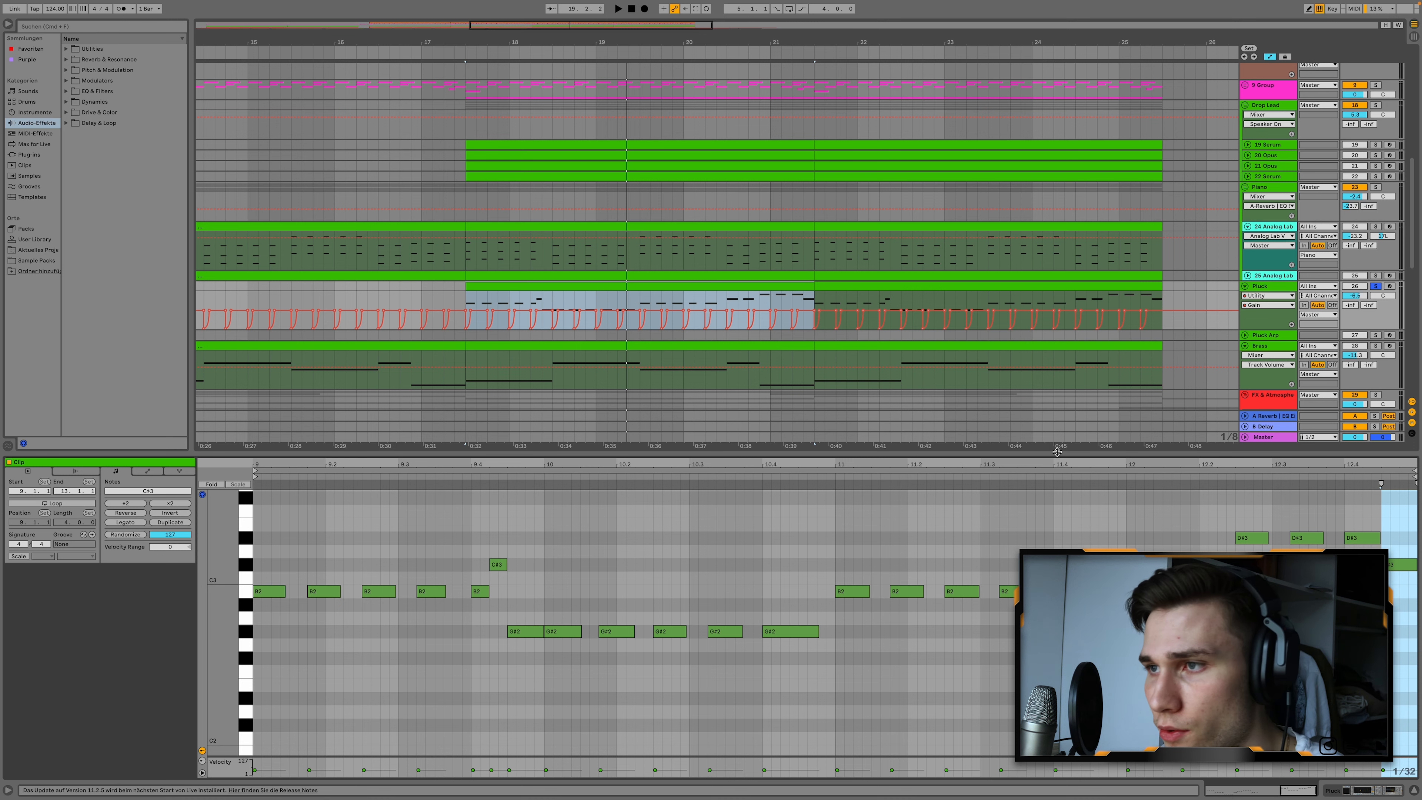
Solo the Drop Lead group and play it from position 17.3.1.
{"action": "scroll", "coordinate": [1217, 288], "scroll_direction": "up", "scroll_amount": 3}
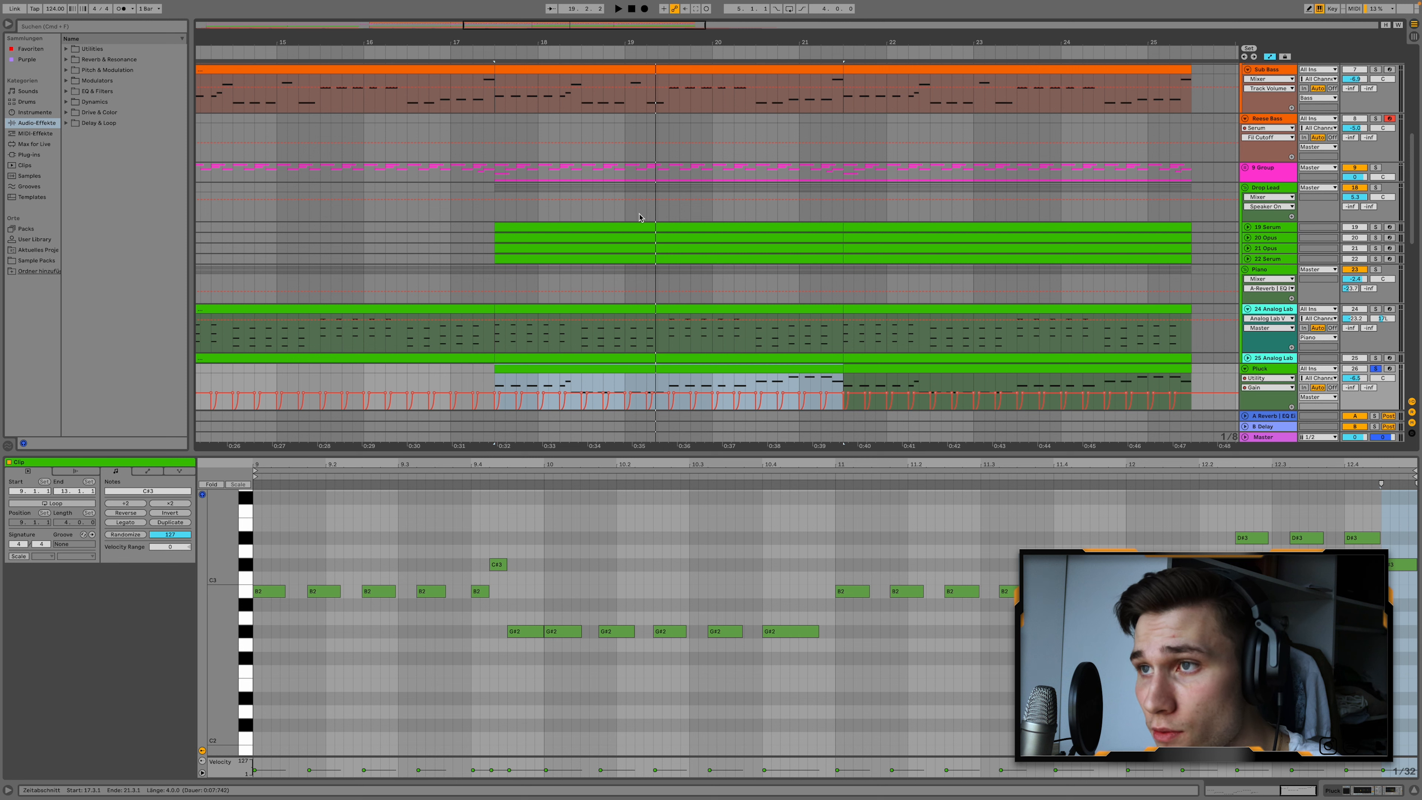
{"action": "left_click", "coordinate": [1376, 187]}
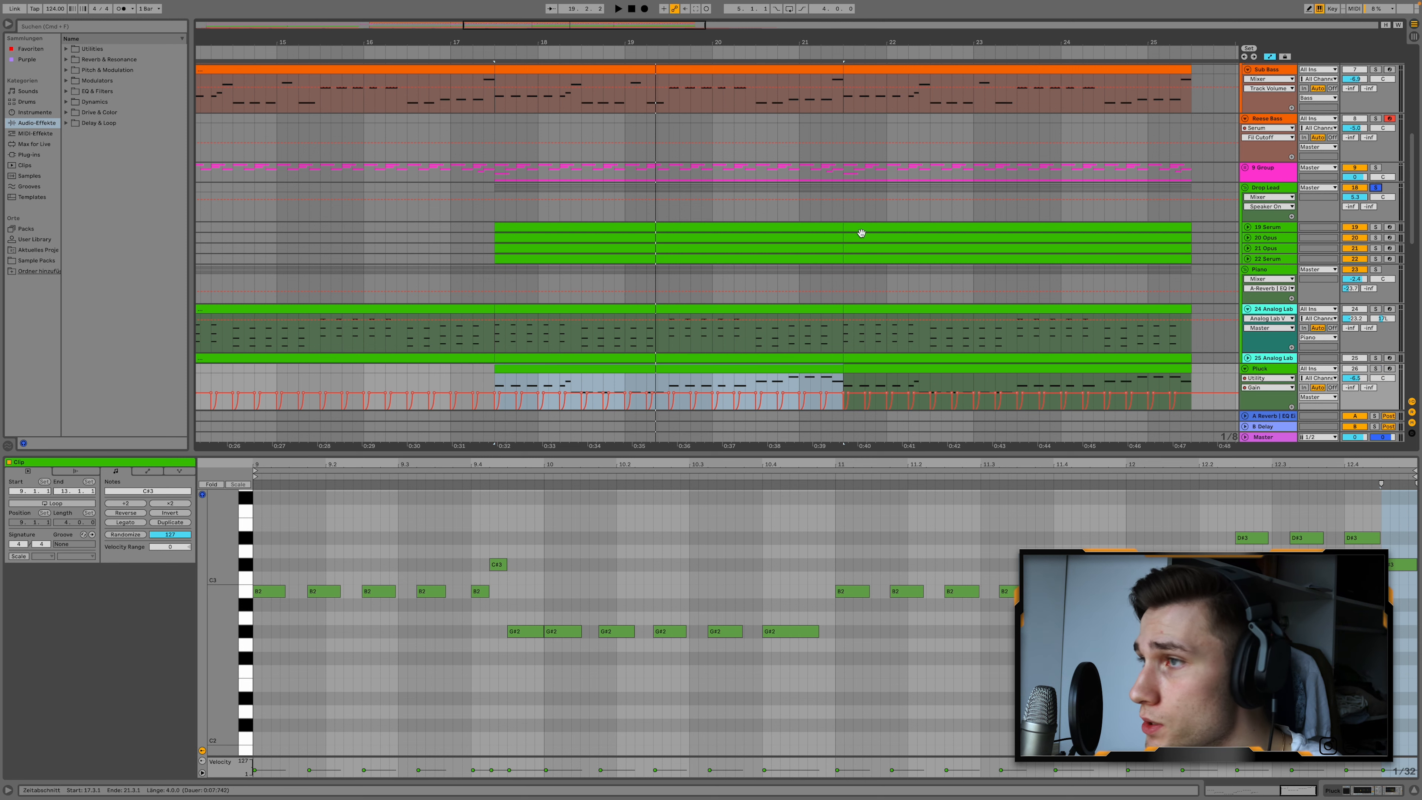
{"action": "left_click", "coordinate": [495, 214]}
{"action": "key", "text": "space"}
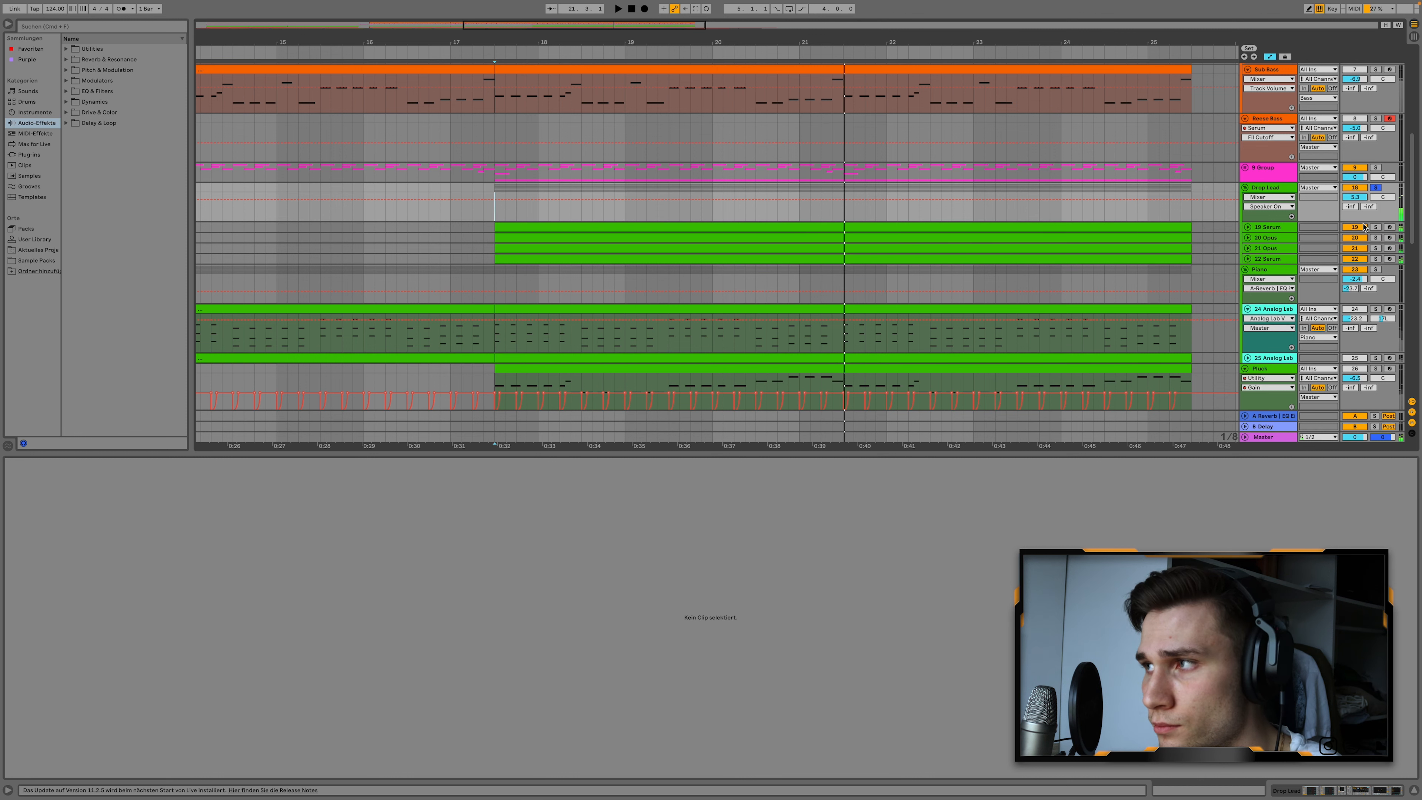
Unfold the 19 Serum, 20 Opus, 21 Opus and 22 Serum tracks of the Drop Lead group.
{"action": "left_click", "coordinate": [1248, 227]}
{"action": "left_click", "coordinate": [1248, 276]}
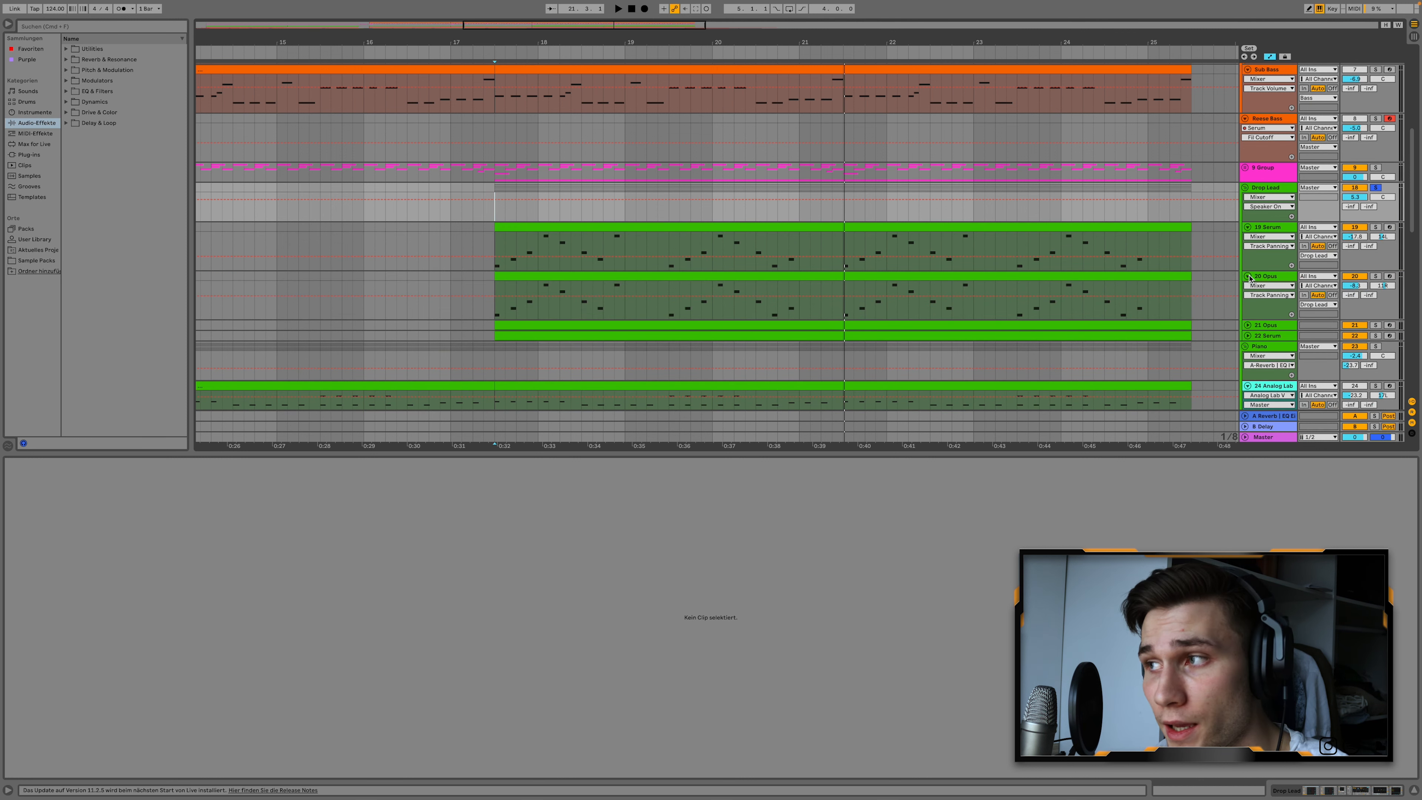
{"action": "left_click", "coordinate": [1249, 329]}
{"action": "scroll", "coordinate": [1248, 328], "scroll_direction": "down", "scroll_amount": 2}
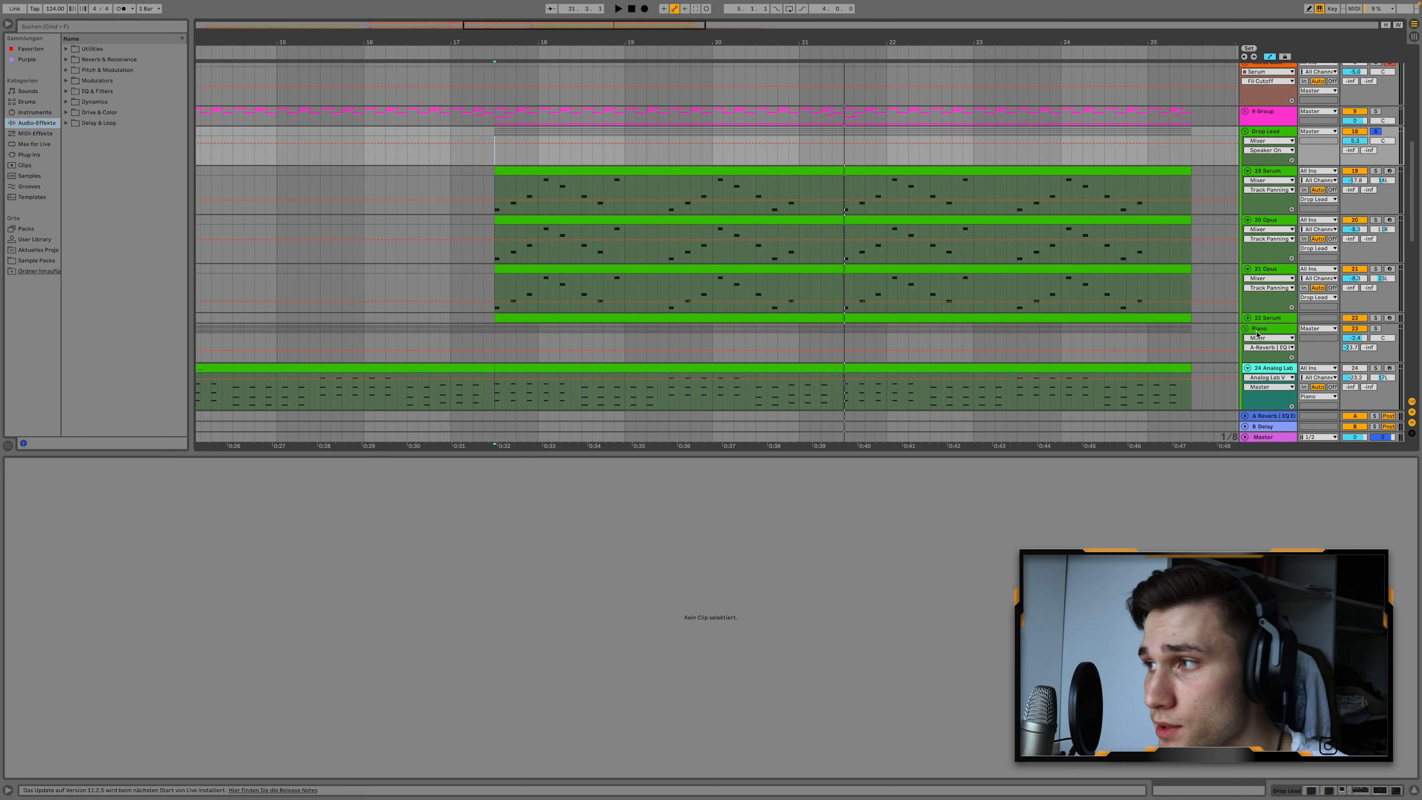
{"action": "left_click", "coordinate": [1248, 318]}
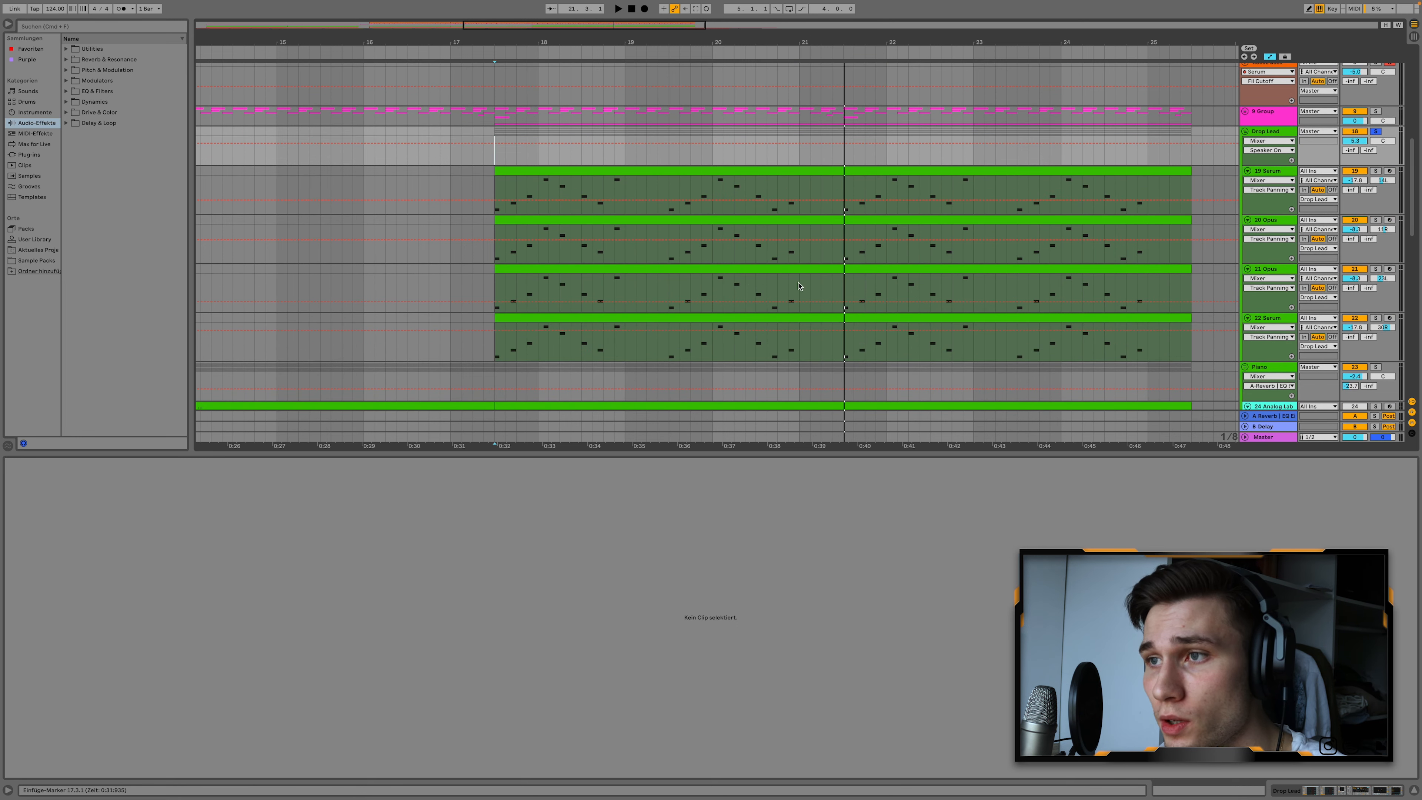
Display the Drop Lead group's device chain and collapse both OTT devices and the Saturator.
{"action": "left_click", "coordinate": [1269, 132]}
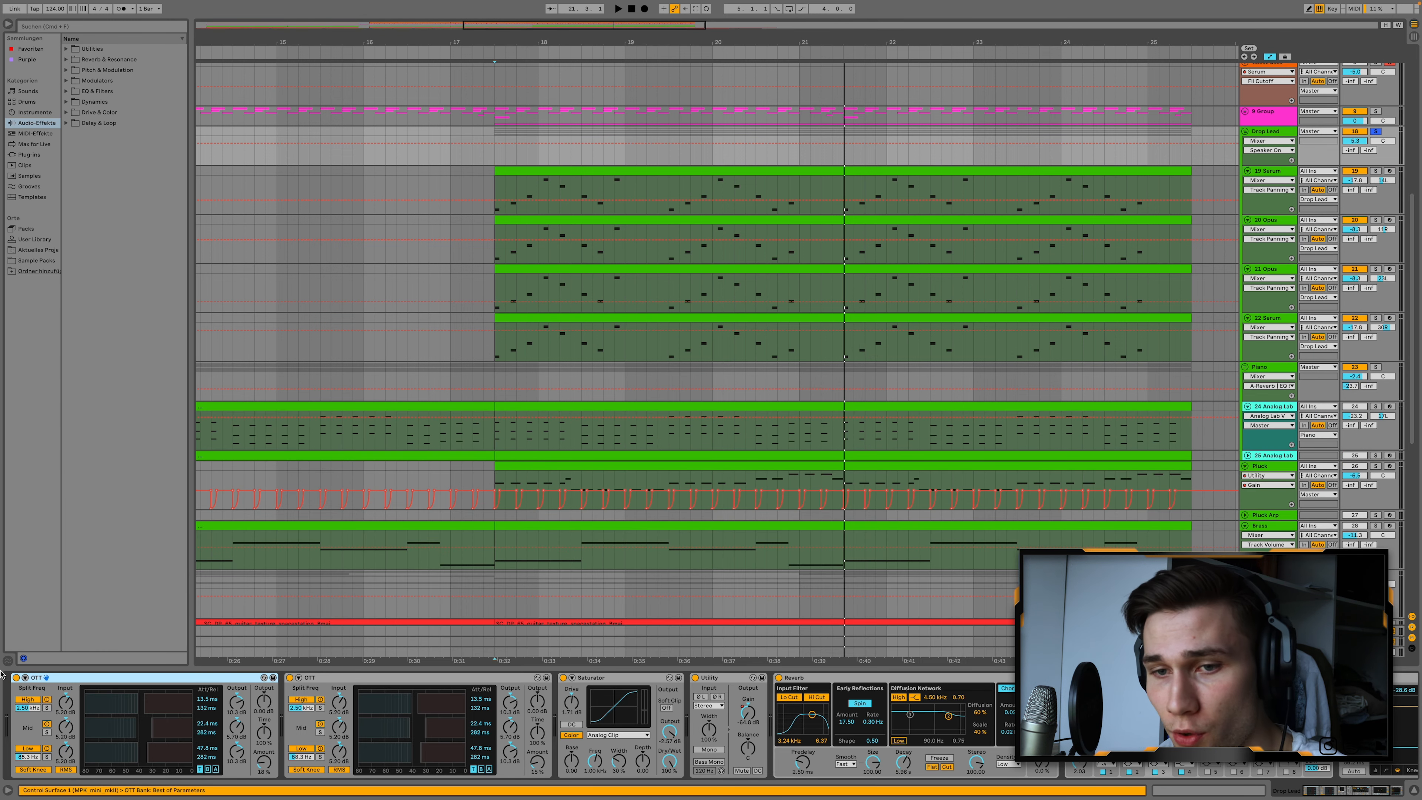
{"action": "double_click", "coordinate": [93, 681]}
{"action": "double_click", "coordinate": [93, 680]}
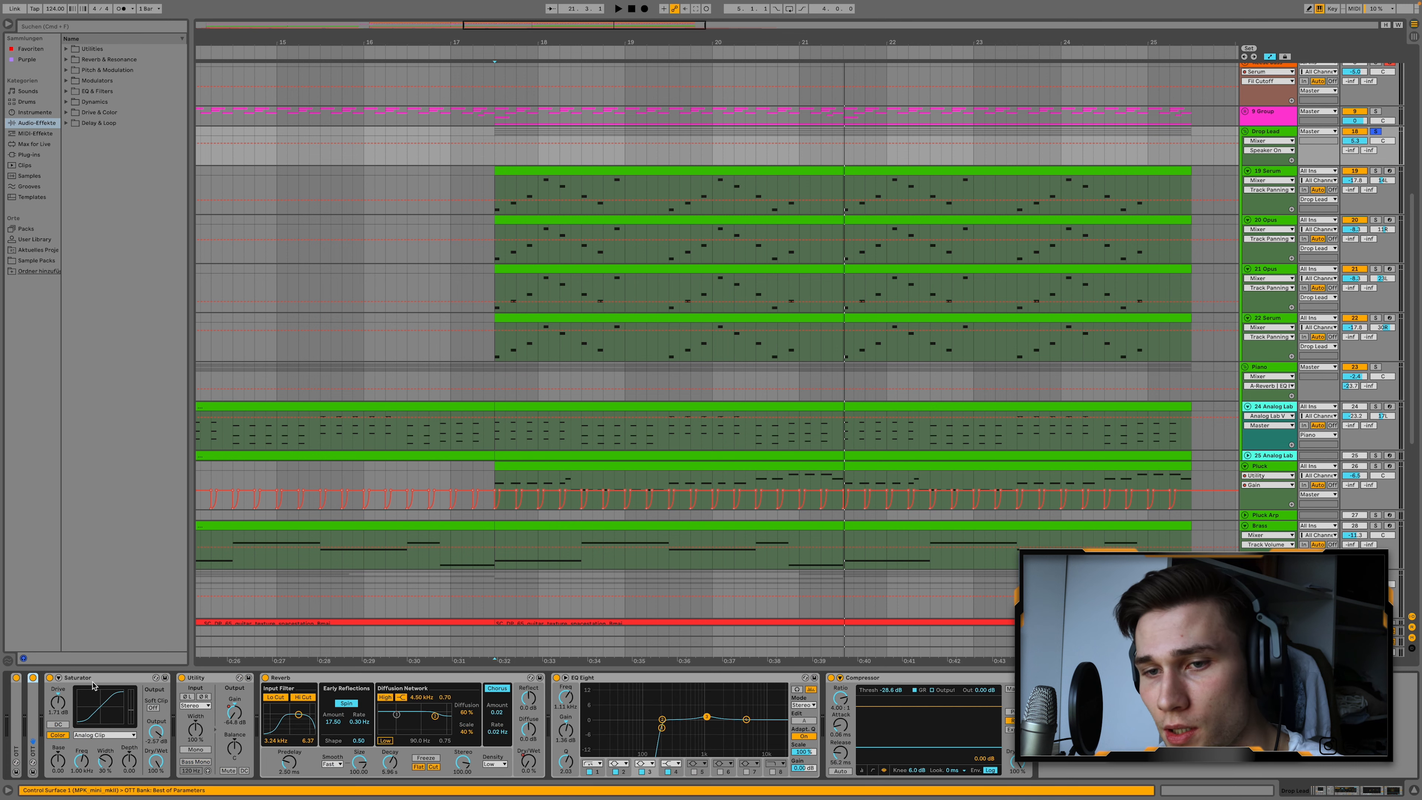
{"action": "double_click", "coordinate": [93, 679]}
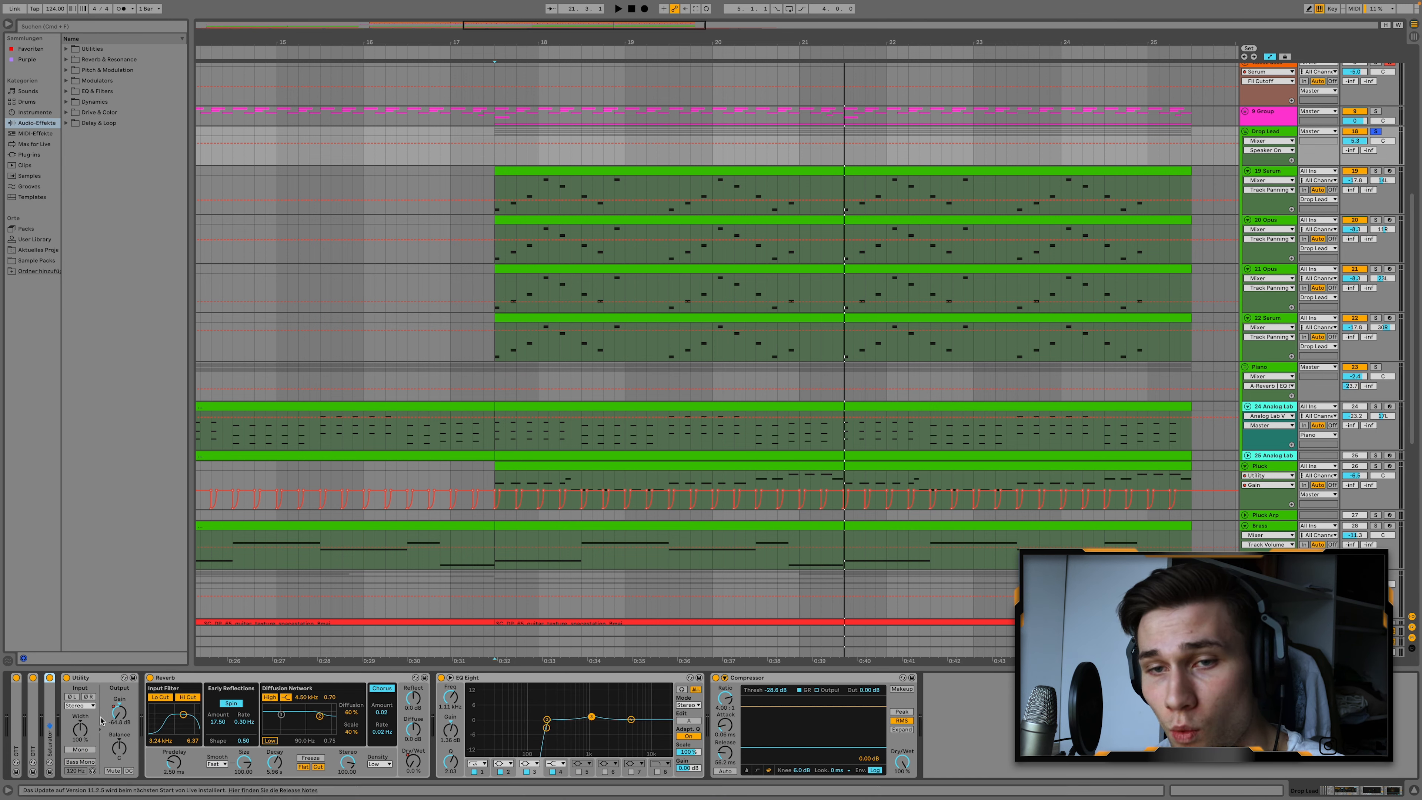
Show the Reverb Dry/Wet automation on the Drop Lead group and examine its curves around bar 18 and the Compressor.
{"action": "left_click", "coordinate": [418, 769]}
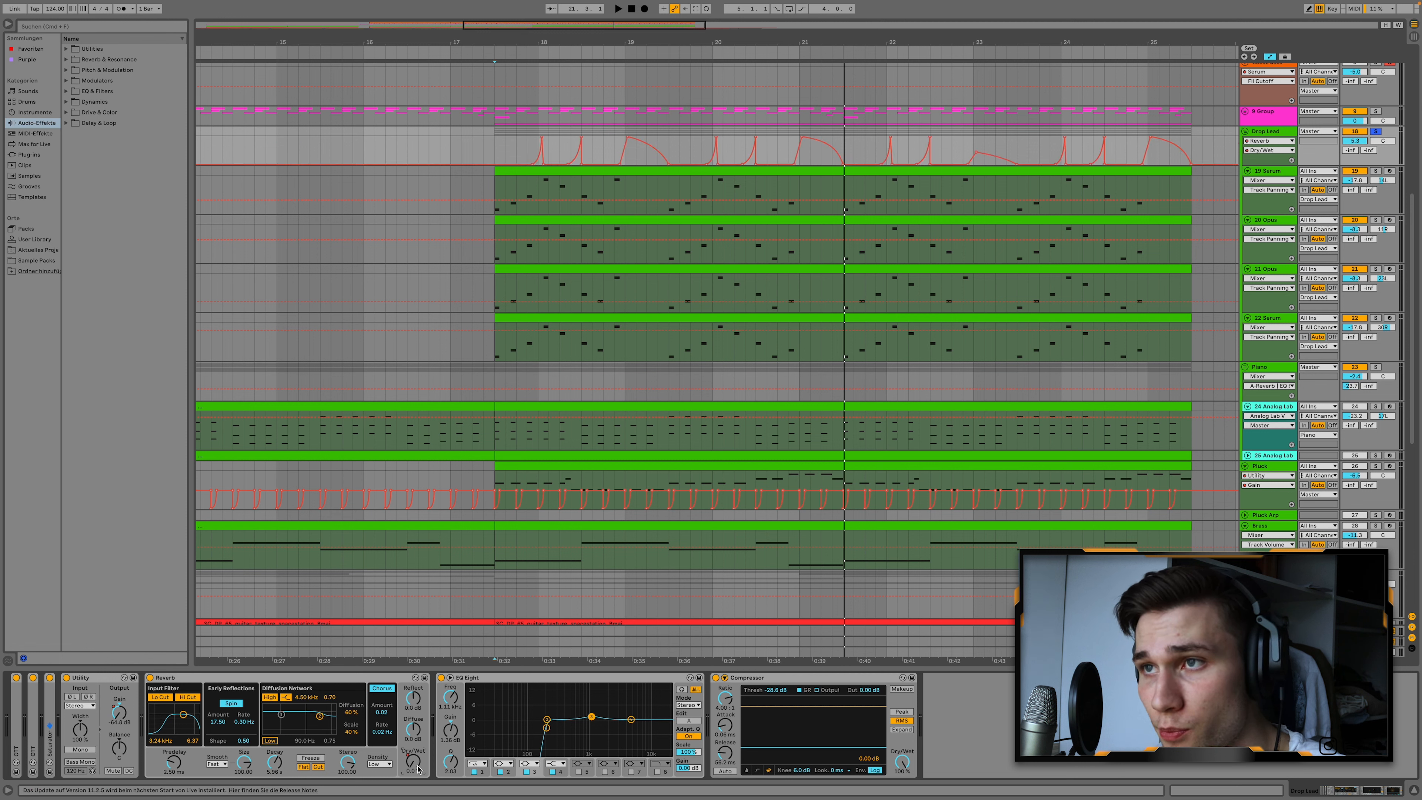
{"action": "left_click", "coordinate": [526, 149]}
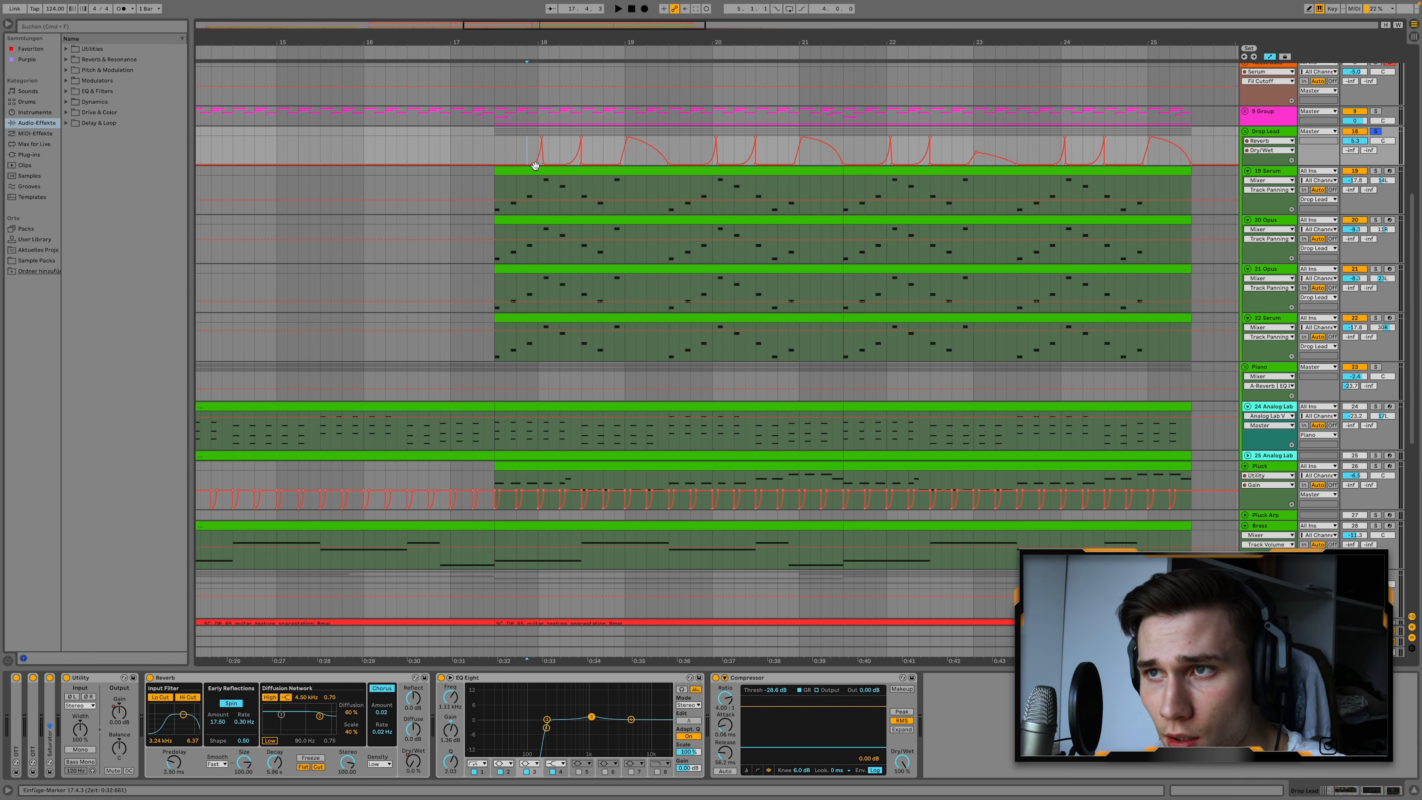
{"action": "scroll", "coordinate": [533, 165], "scroll_direction": "up", "scroll_amount": 10}
{"action": "scroll", "coordinate": [537, 174], "scroll_direction": "up", "scroll_amount": 2}
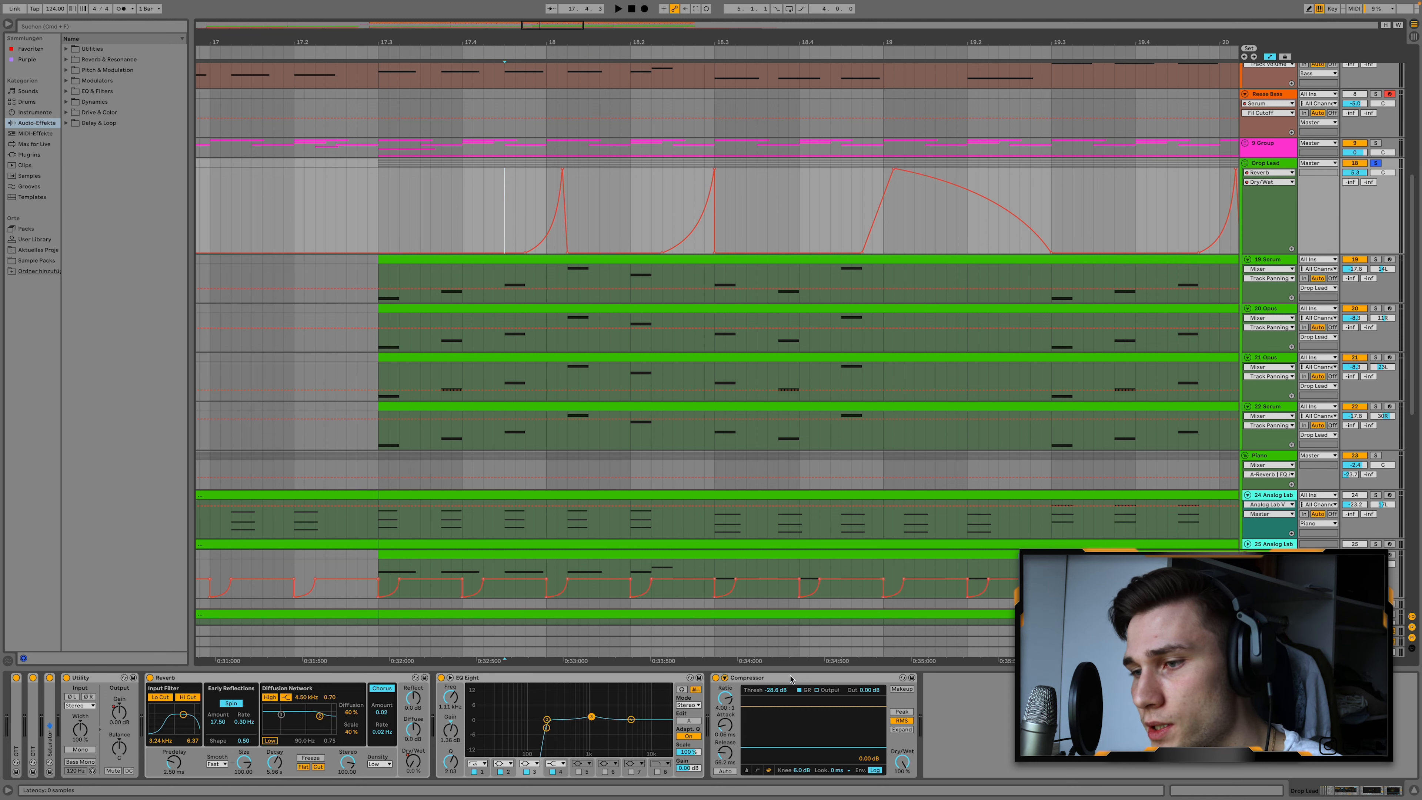
{"action": "left_click", "coordinate": [838, 718]}
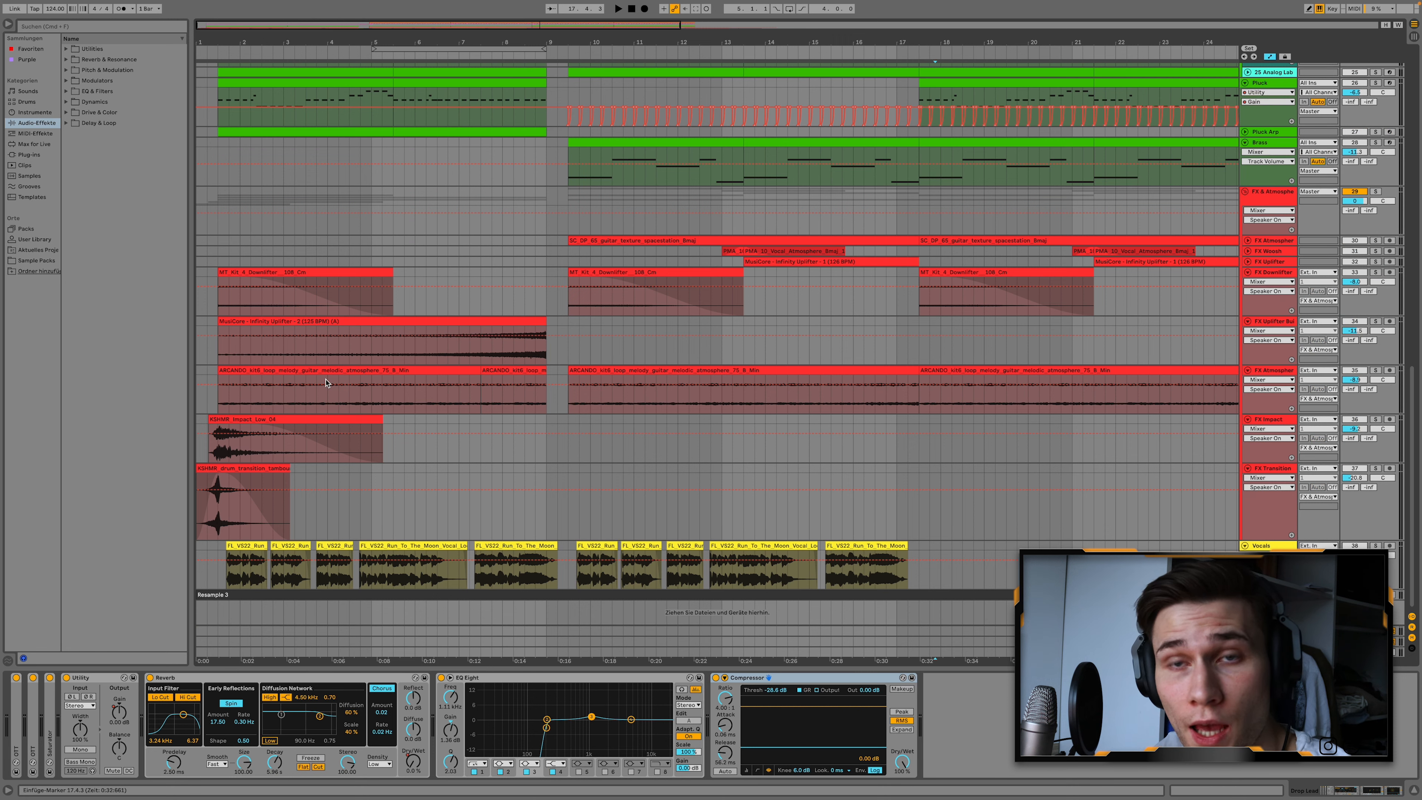
Solo the FX Downlifter track and play its clip starting at 9.3.1.
{"action": "scroll", "coordinate": [684, 327], "scroll_direction": "up", "scroll_amount": 1}
{"action": "scroll", "coordinate": [359, 329], "scroll_direction": "up", "scroll_amount": 1}
{"action": "scroll", "coordinate": [362, 329], "scroll_direction": "left", "scroll_amount": 1}
{"action": "scroll", "coordinate": [996, 338], "scroll_direction": "right", "scroll_amount": 1}
{"action": "scroll", "coordinate": [996, 338], "scroll_direction": "right", "scroll_amount": 5}
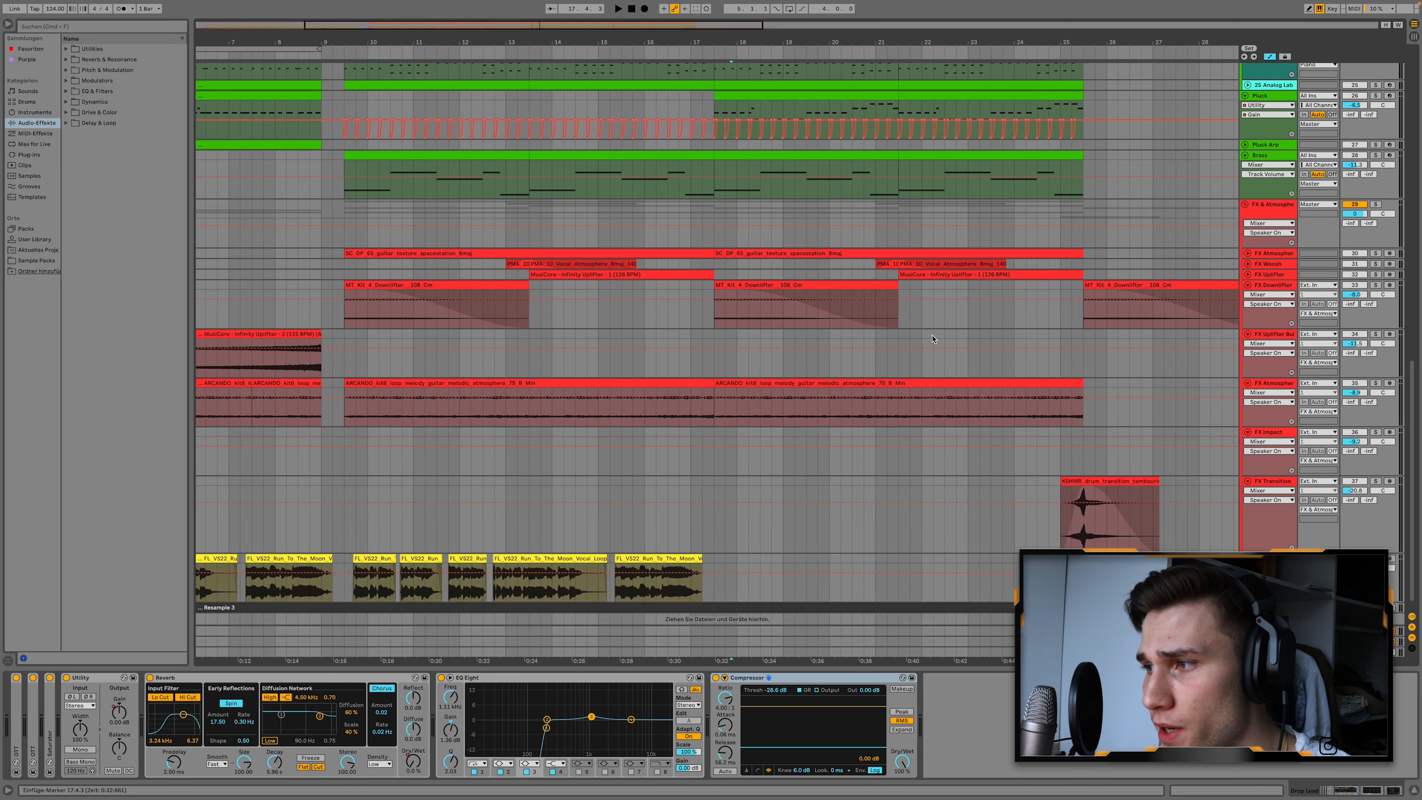
{"action": "scroll", "coordinate": [819, 336], "scroll_direction": "left", "scroll_amount": 1}
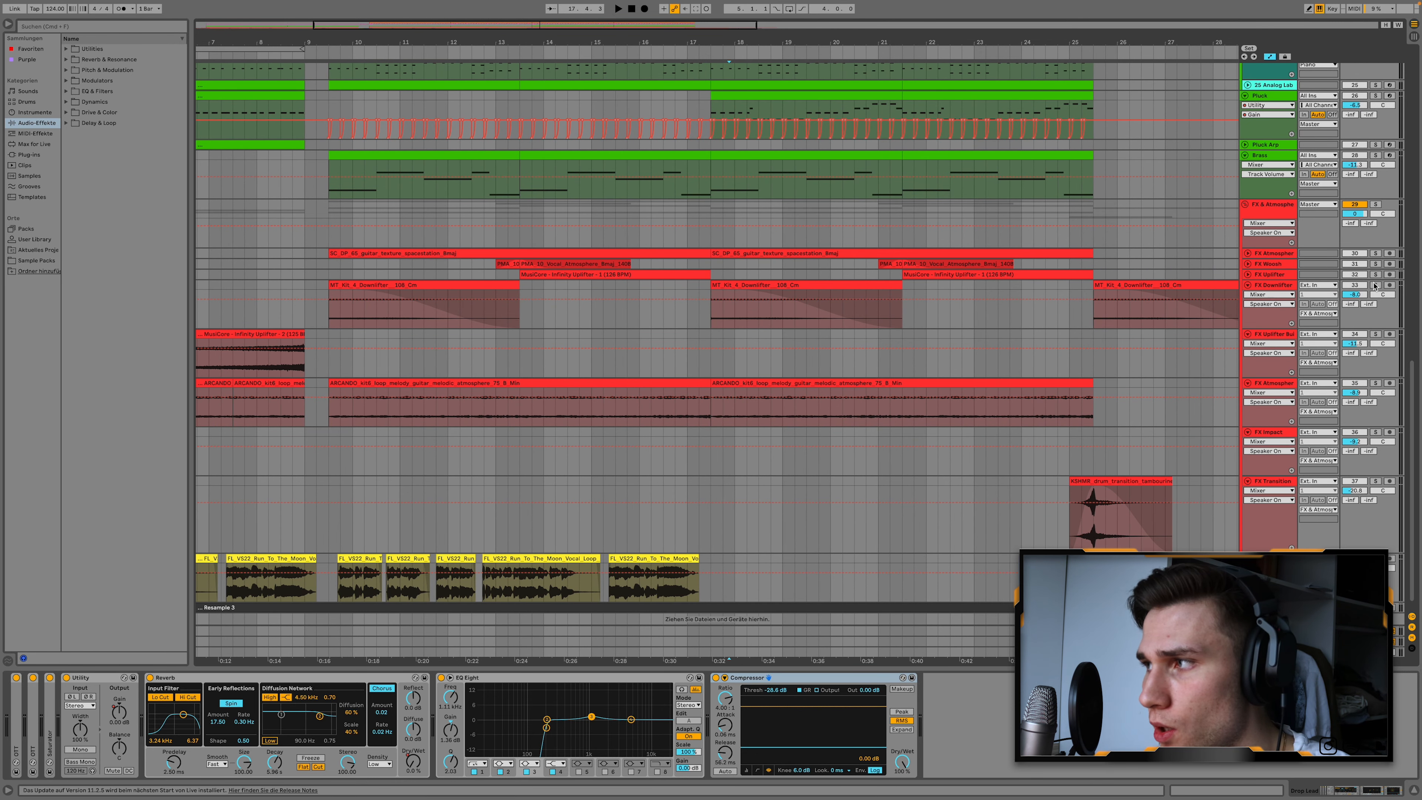
{"action": "left_click", "coordinate": [1375, 285]}
{"action": "left_click", "coordinate": [395, 285]}
{"action": "key", "text": "space"}
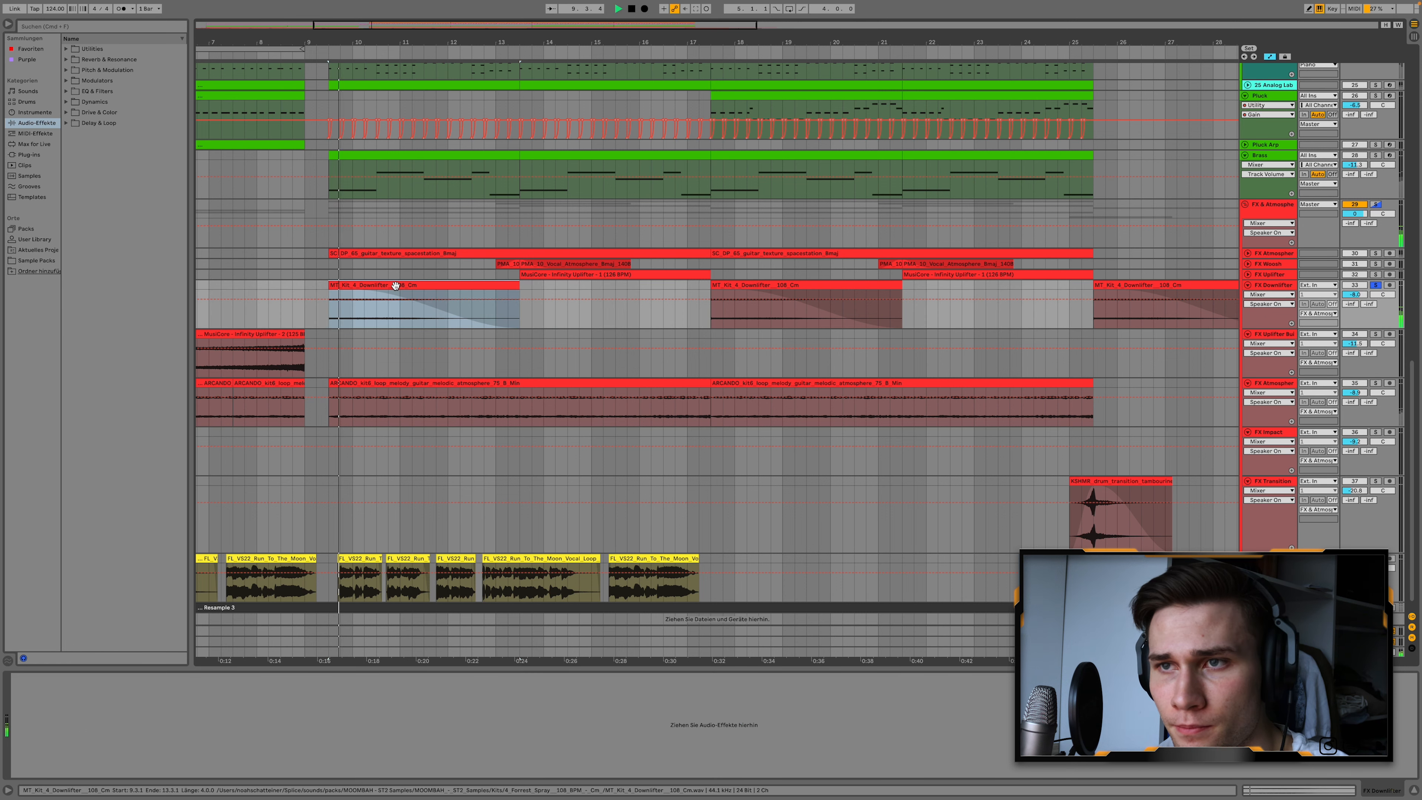
Unfold, solo and play the vocal atmosphere effect track, and do the same for the FX Uplifter track.
{"action": "left_click", "coordinate": [1244, 265]}
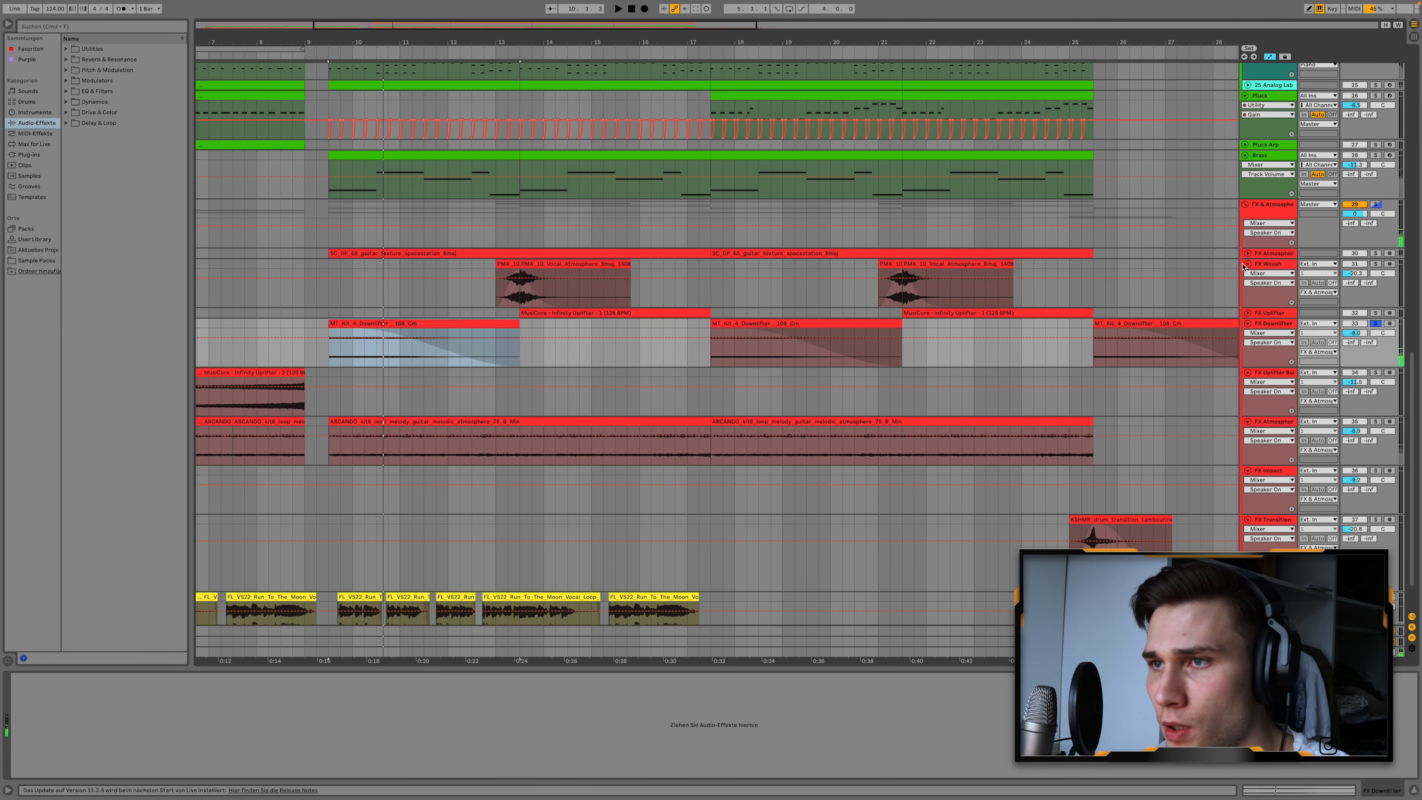
{"action": "left_click", "coordinate": [502, 263]}
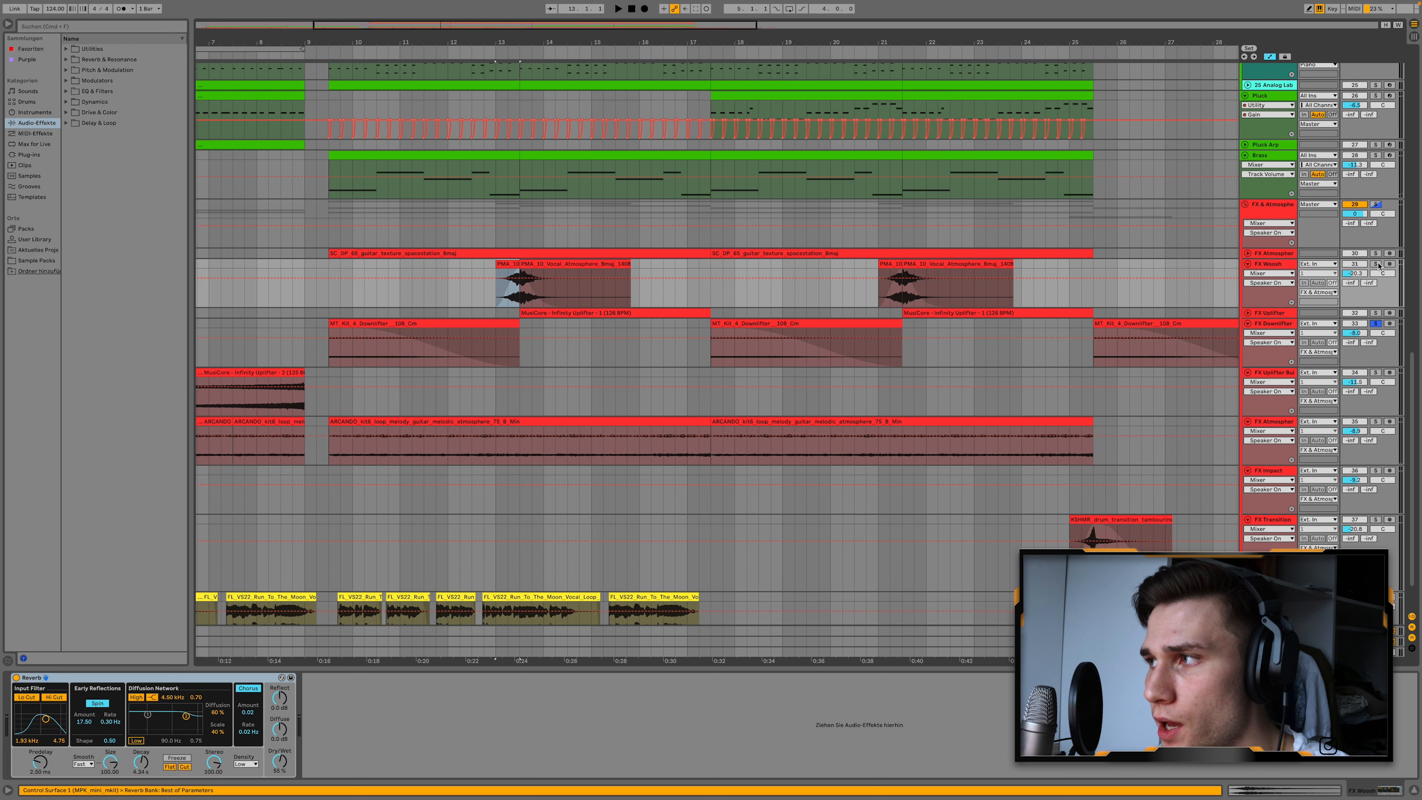
{"action": "key", "text": "space"}
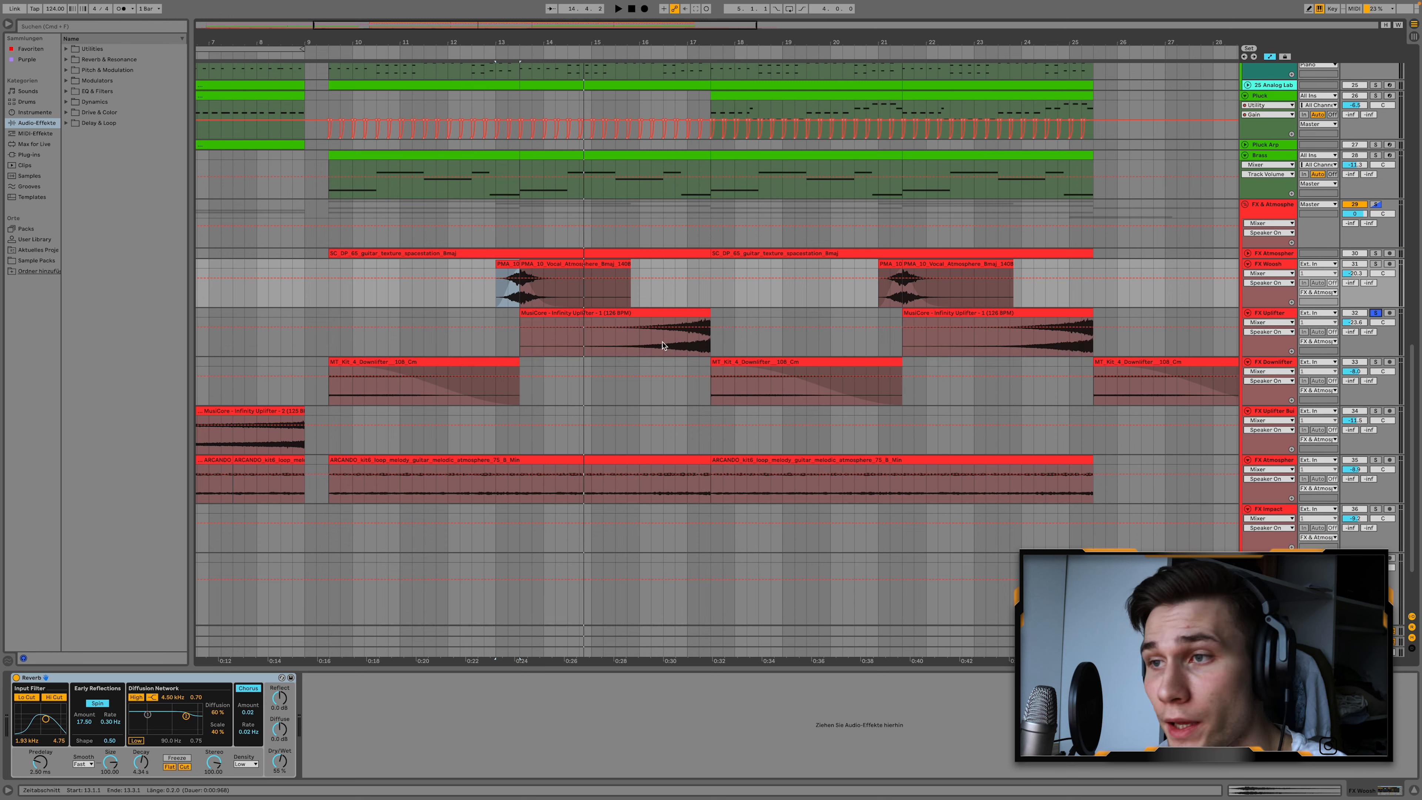
{"action": "left_click", "coordinate": [672, 341]}
{"action": "key", "text": "space"}
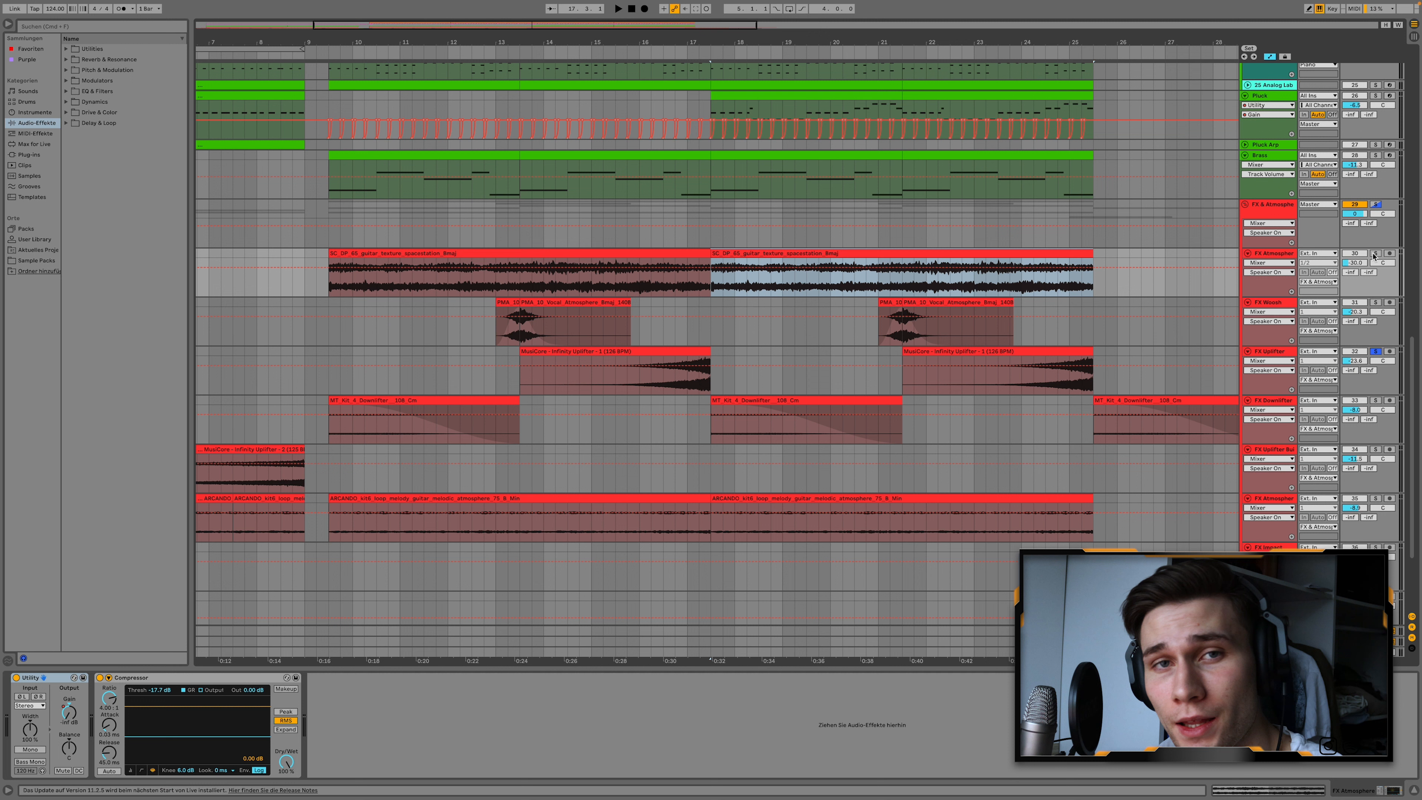
Audition the guitar texture atmosphere track from 17.3.1, and solo and play the melodic guitar atmosphere track.
{"action": "left_click", "coordinate": [1376, 253]}
{"action": "key", "text": "space"}
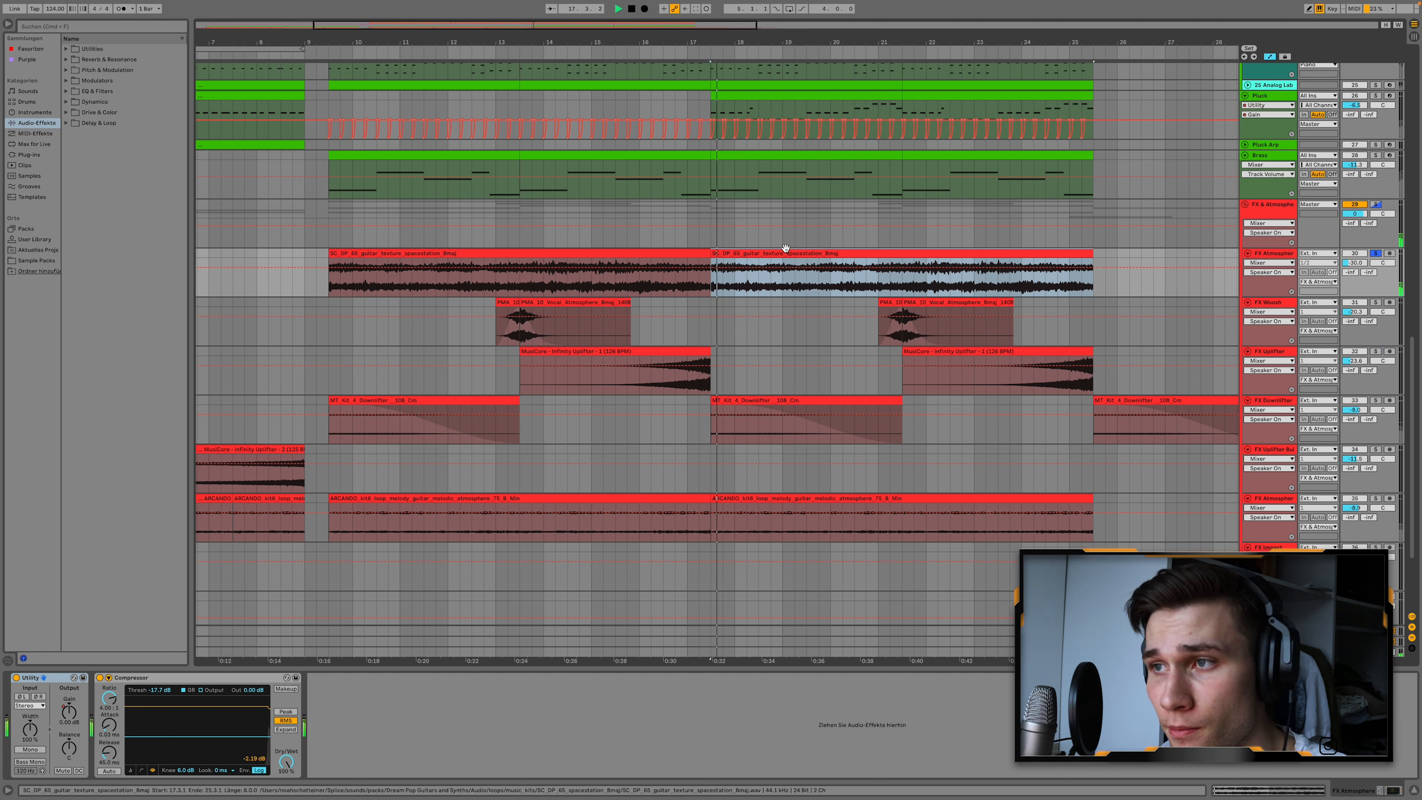
{"action": "left_click", "coordinate": [1376, 499]}
{"action": "key", "text": "space"}
{"action": "key", "text": "space"}
{"action": "scroll", "coordinate": [1171, 522], "scroll_direction": "down", "scroll_amount": 5}
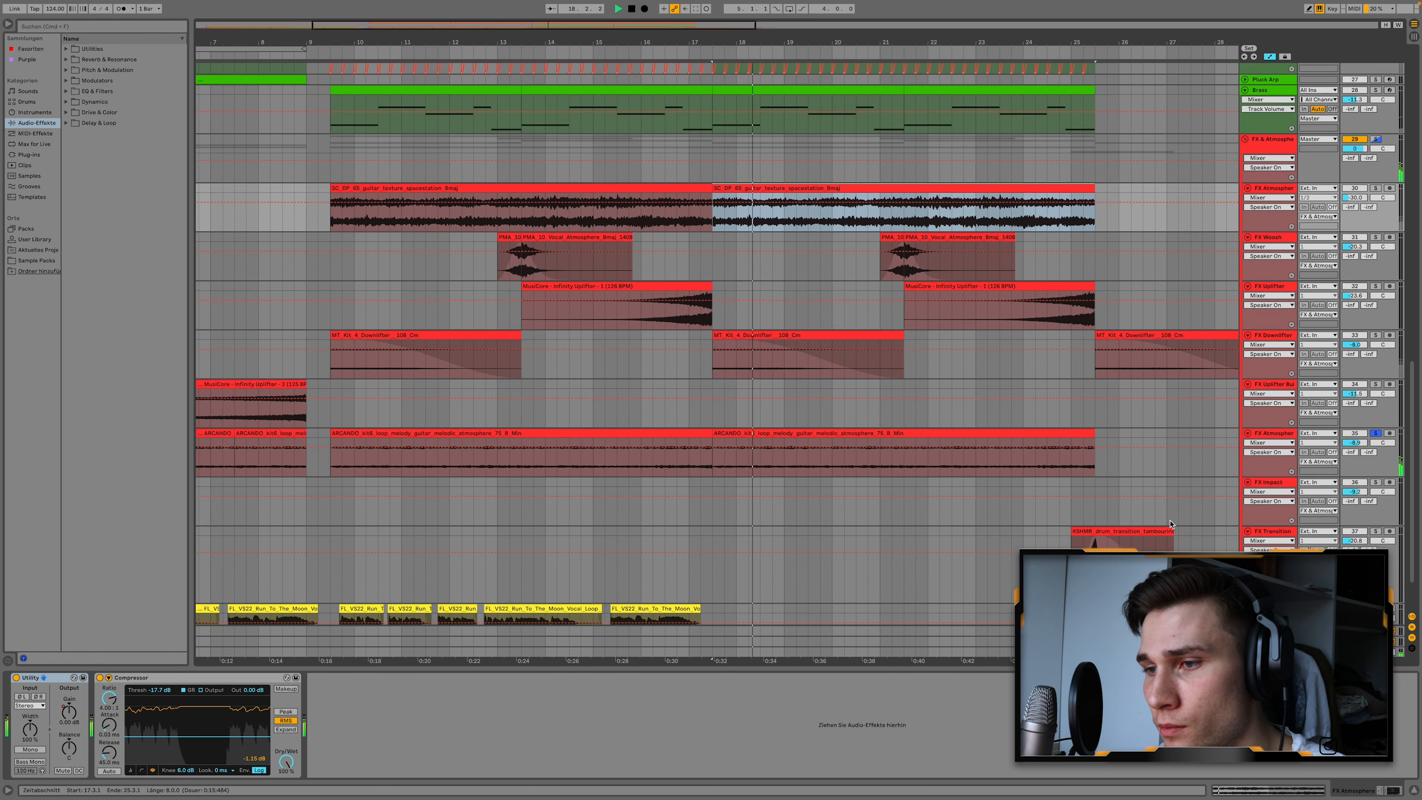
{"action": "scroll", "coordinate": [1172, 523], "scroll_direction": "up", "scroll_amount": 3}
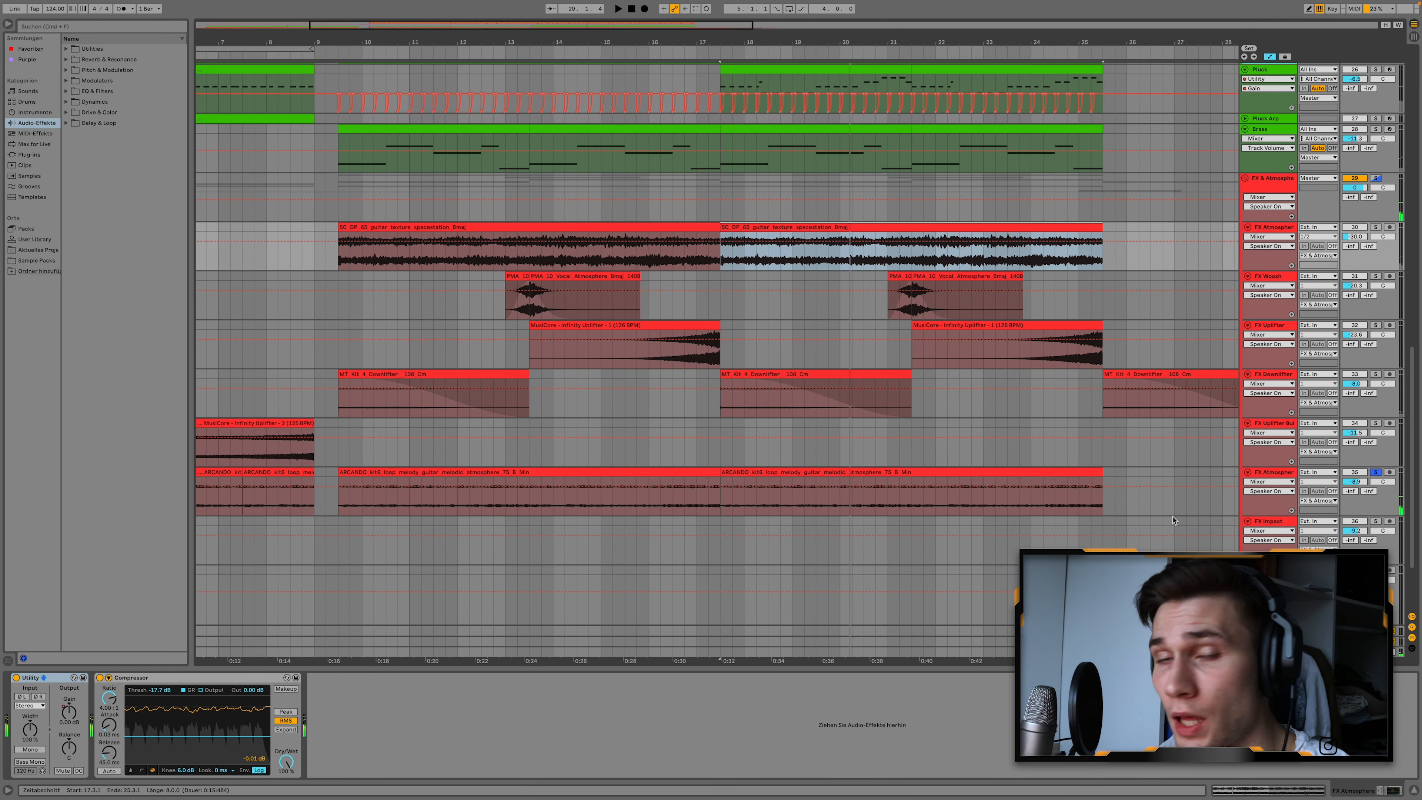
Select the vocal clip just before bar 10 to show the Vocals device chain, and review the Drop Lead tracks.
{"action": "scroll", "coordinate": [1081, 498], "scroll_direction": "down", "scroll_amount": 6}
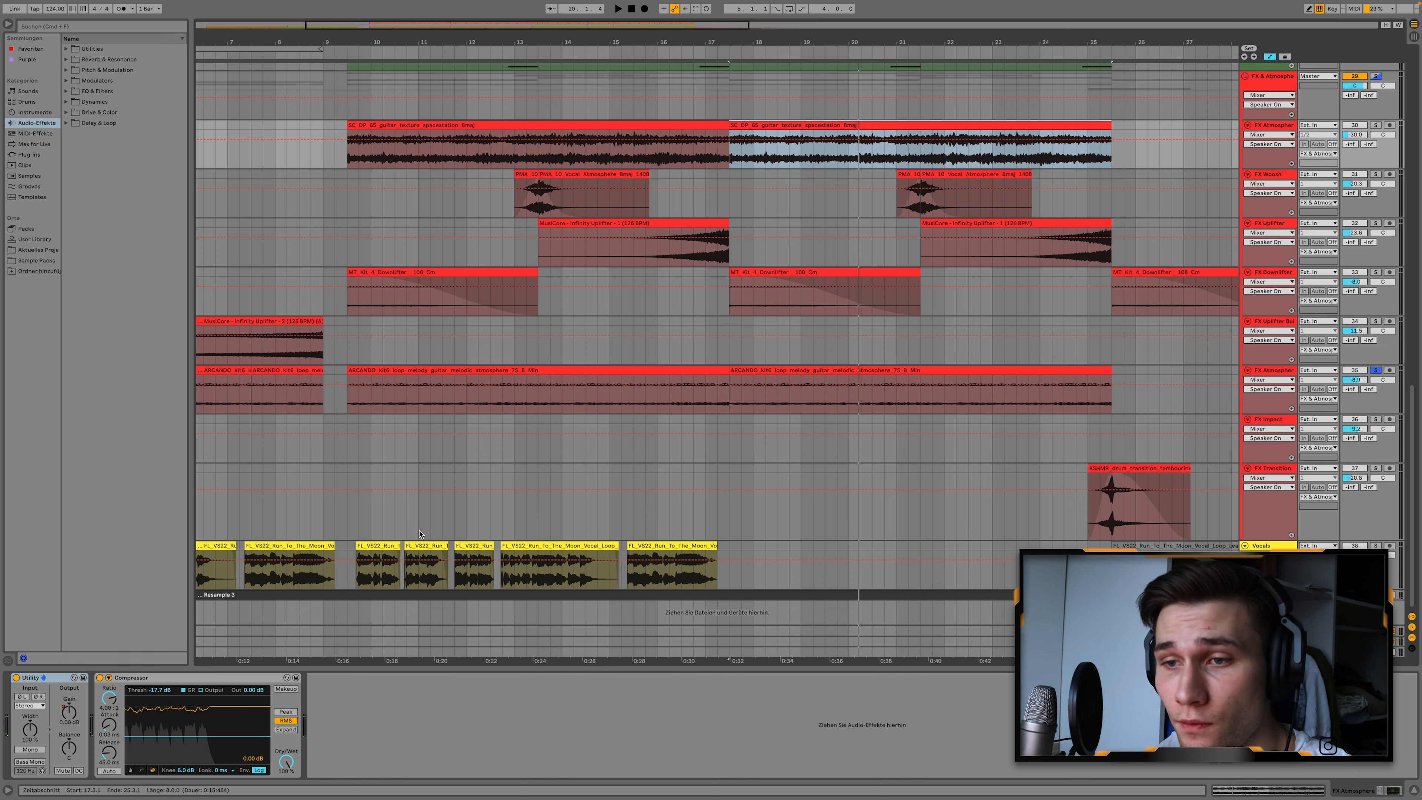
{"action": "left_click", "coordinate": [383, 549]}
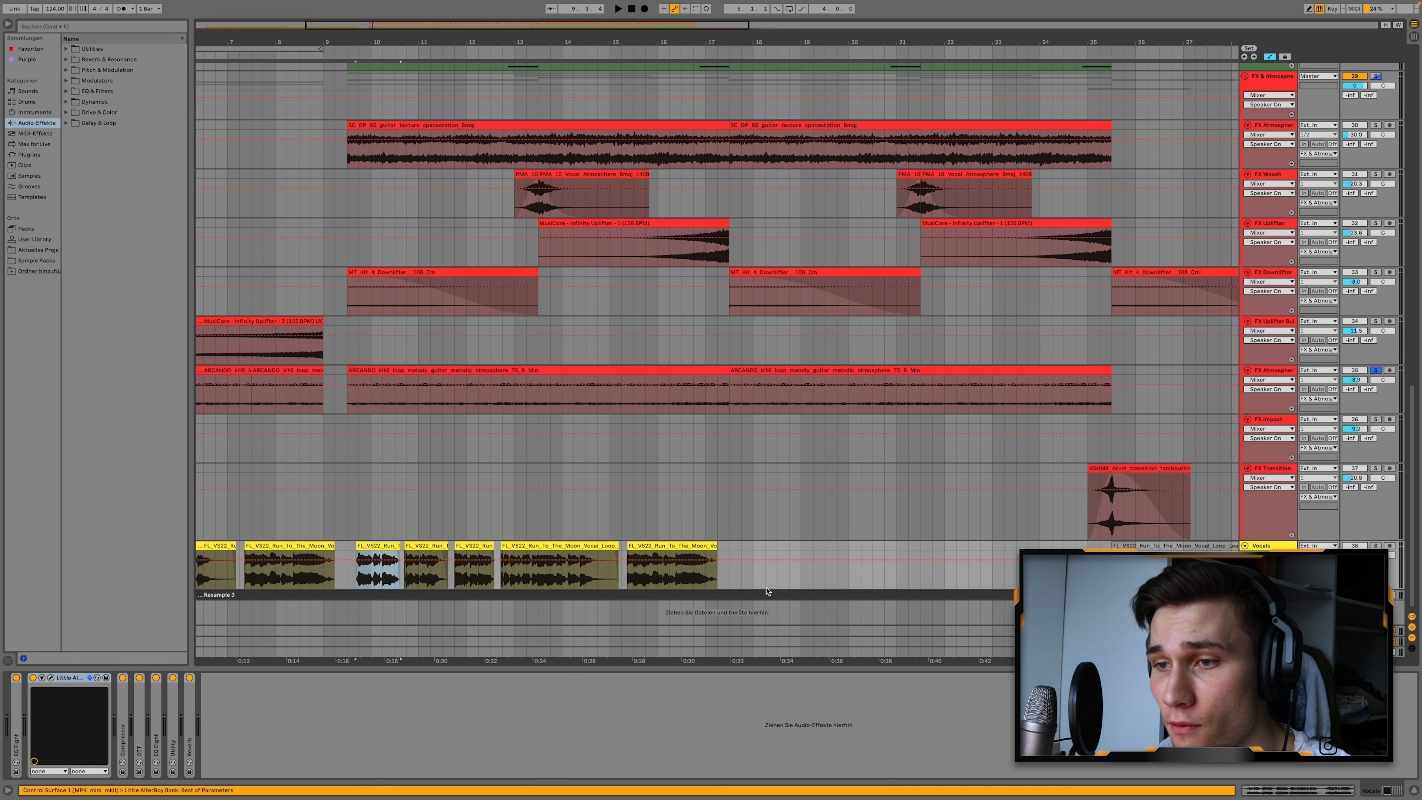
{"action": "scroll", "coordinate": [1029, 228], "scroll_direction": "up", "scroll_amount": 16}
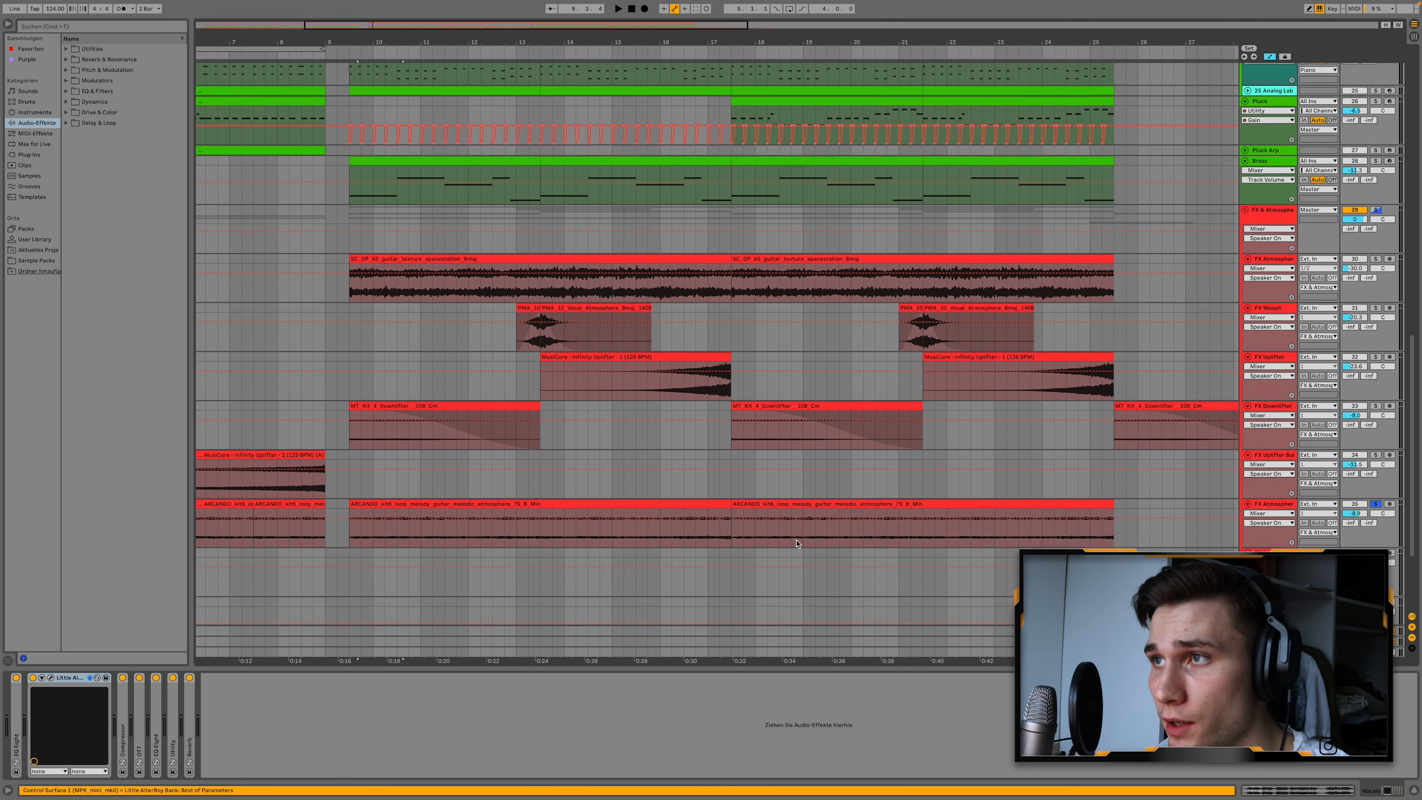
{"action": "scroll", "coordinate": [1029, 228], "scroll_direction": "up", "scroll_amount": 19}
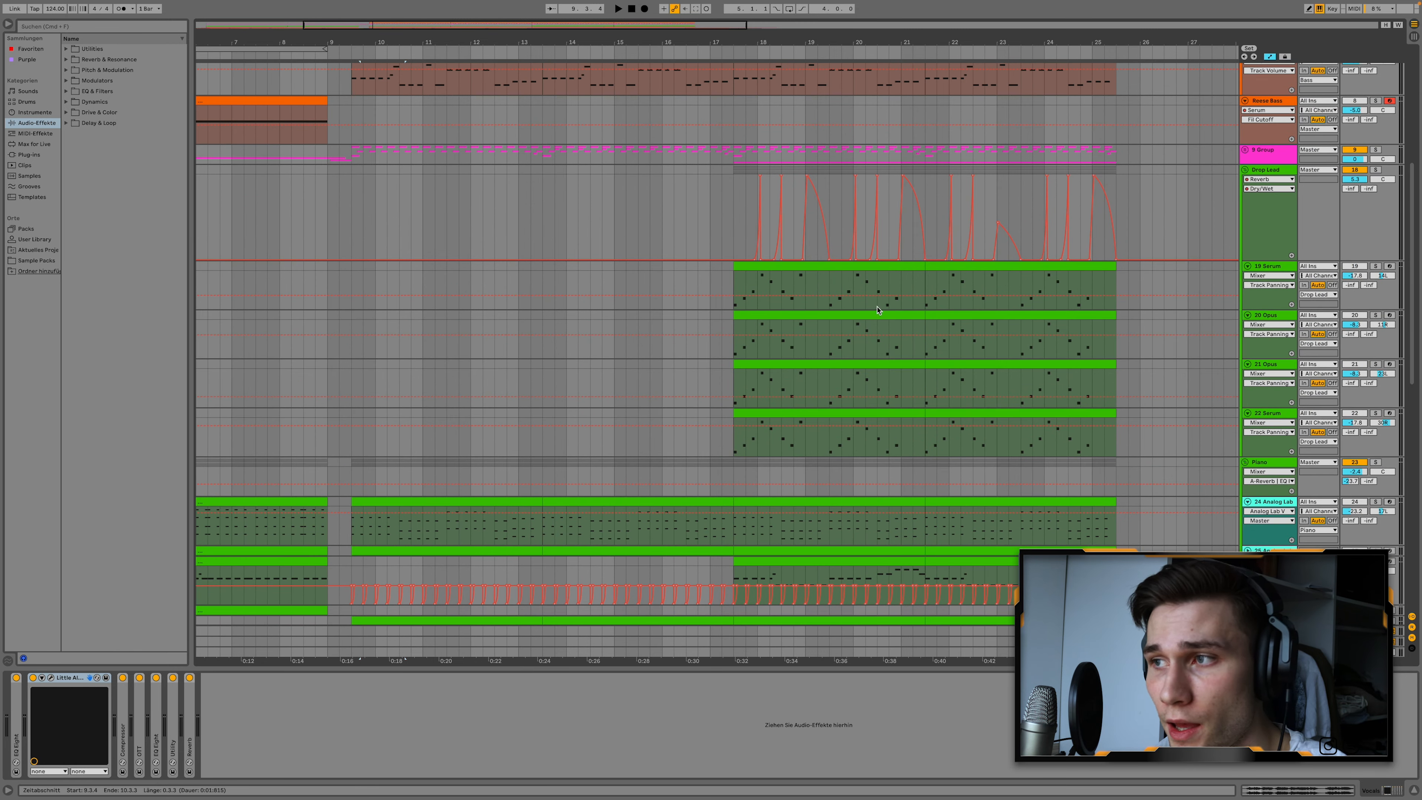
{"action": "scroll", "coordinate": [919, 286], "scroll_direction": "down", "scroll_amount": 20}
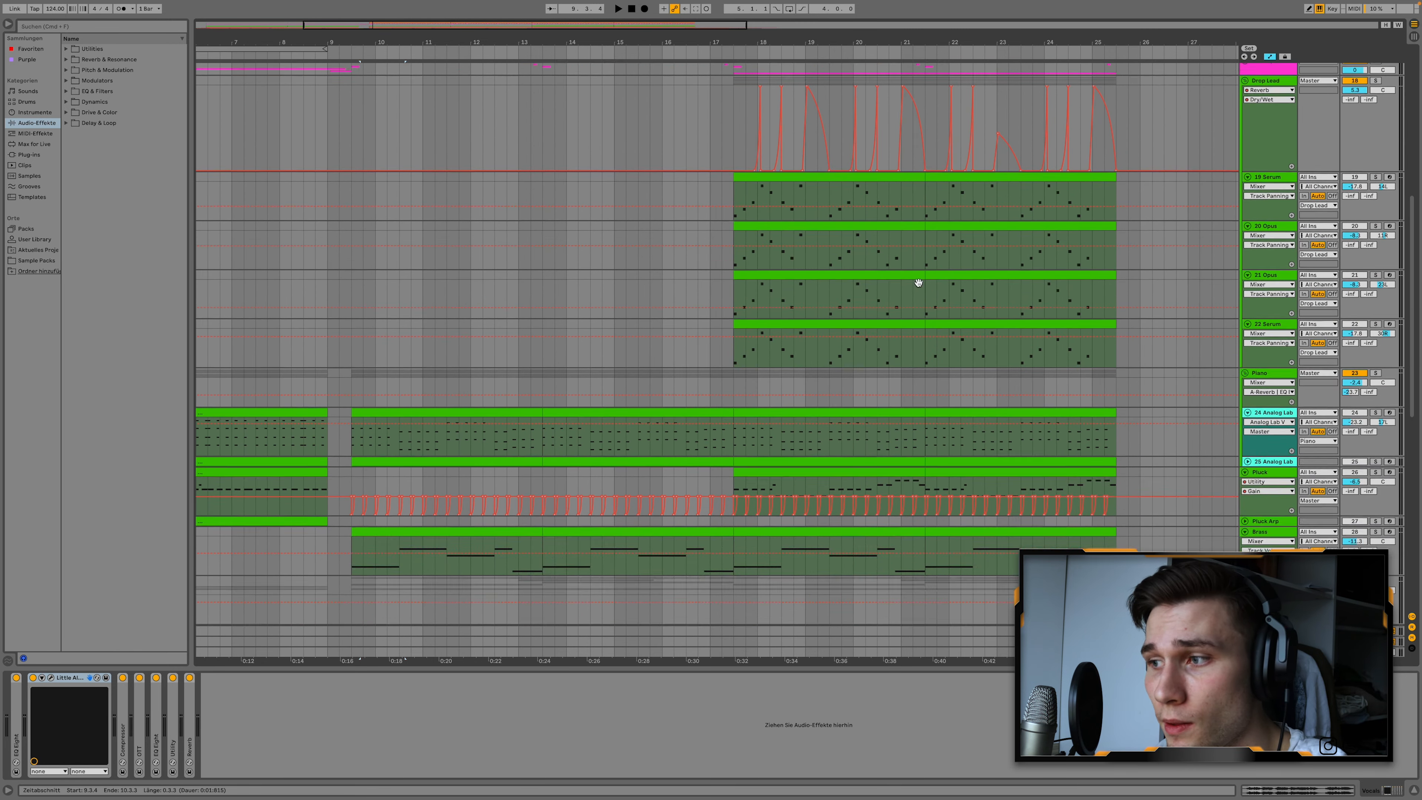